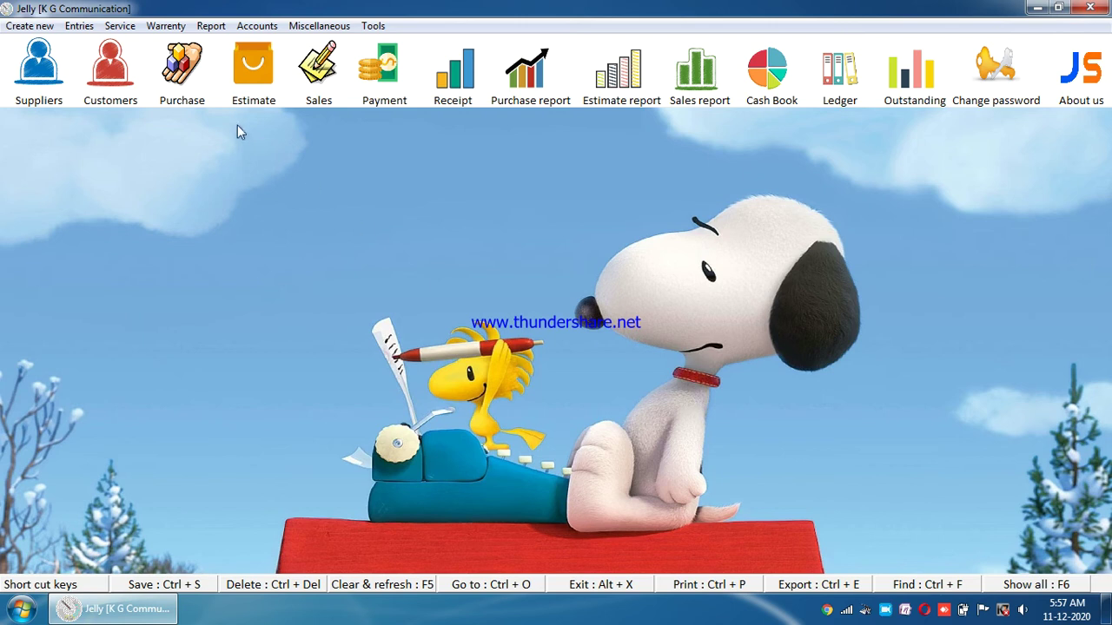
Step: Rename the AV Adapter product group as AV Adapters, save it, and close the group master
left_click(79, 26)
mouse_move(40, 32)
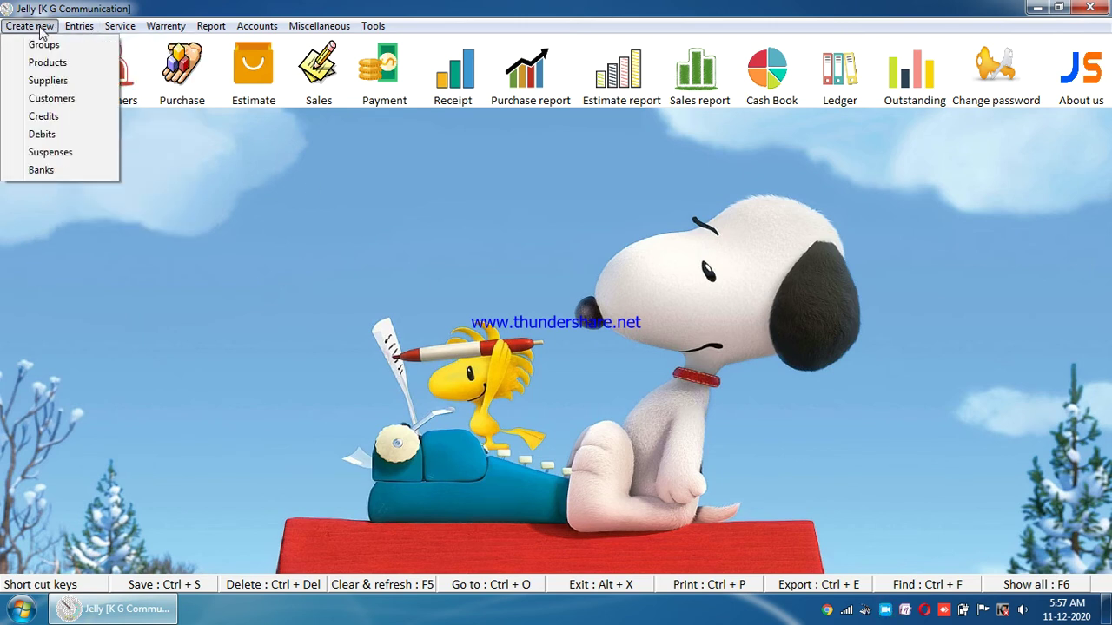
left_click(42, 44)
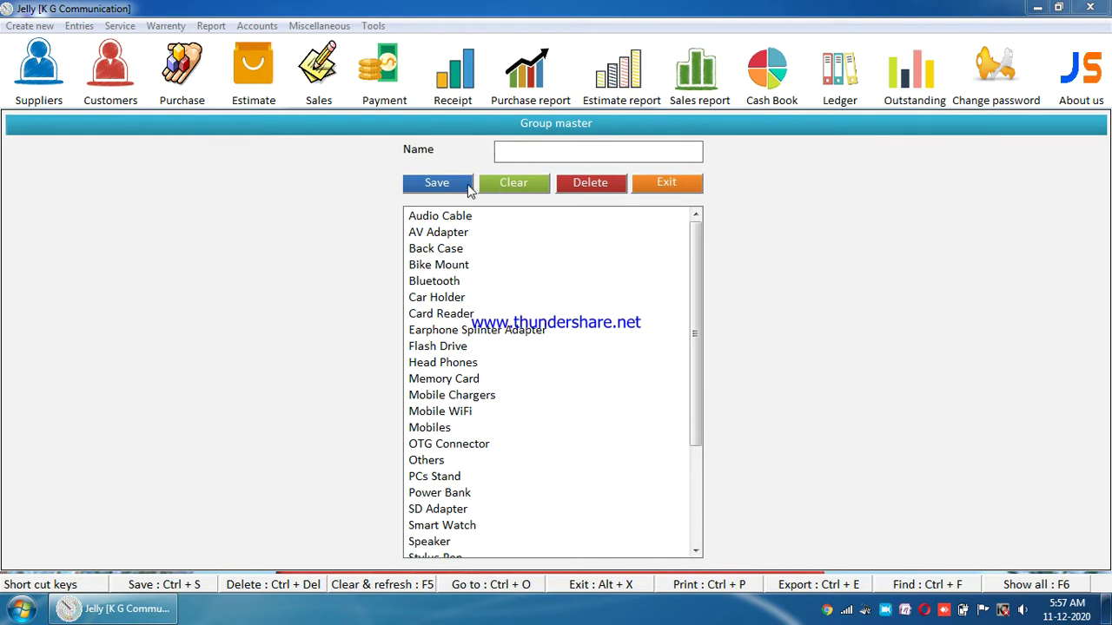
left_click(445, 236)
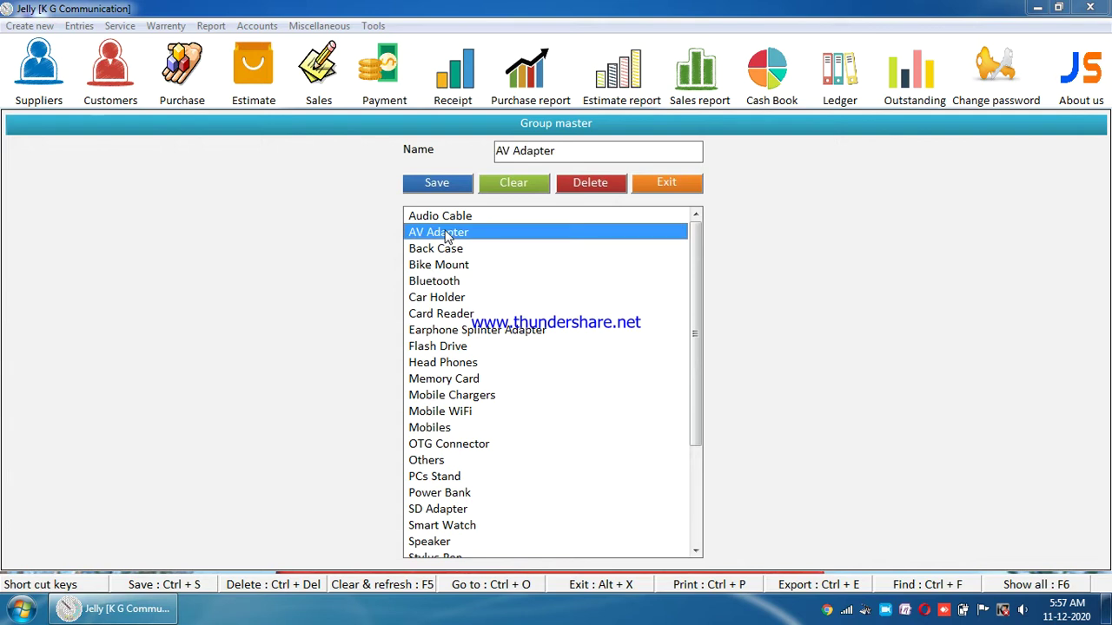
left_click(570, 149)
left_click(569, 150)
type("s")
left_click(452, 182)
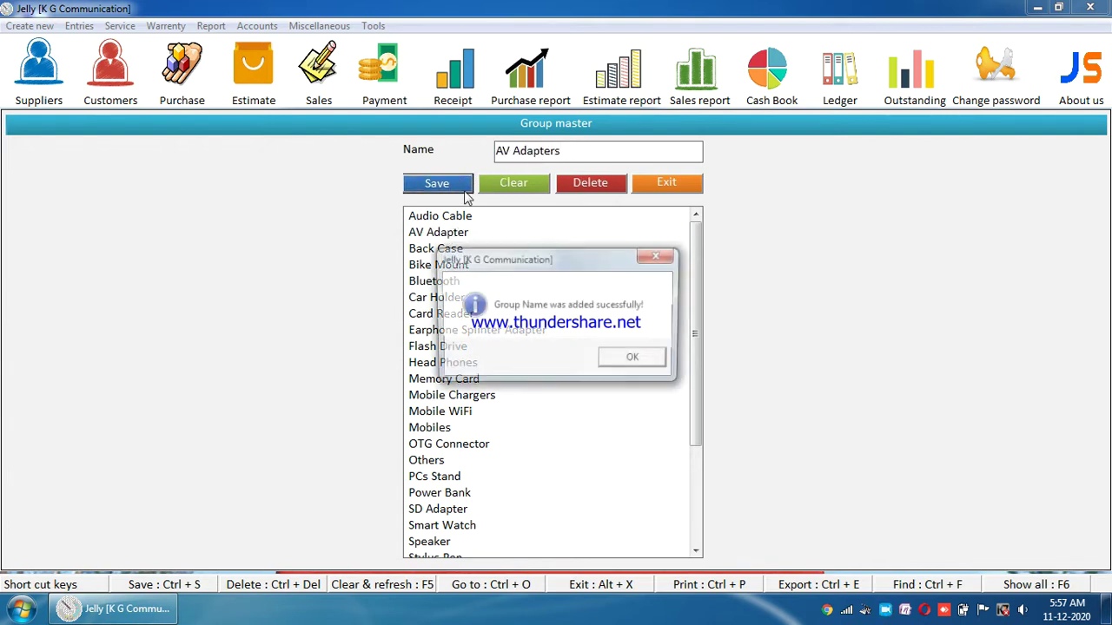
left_click(631, 356)
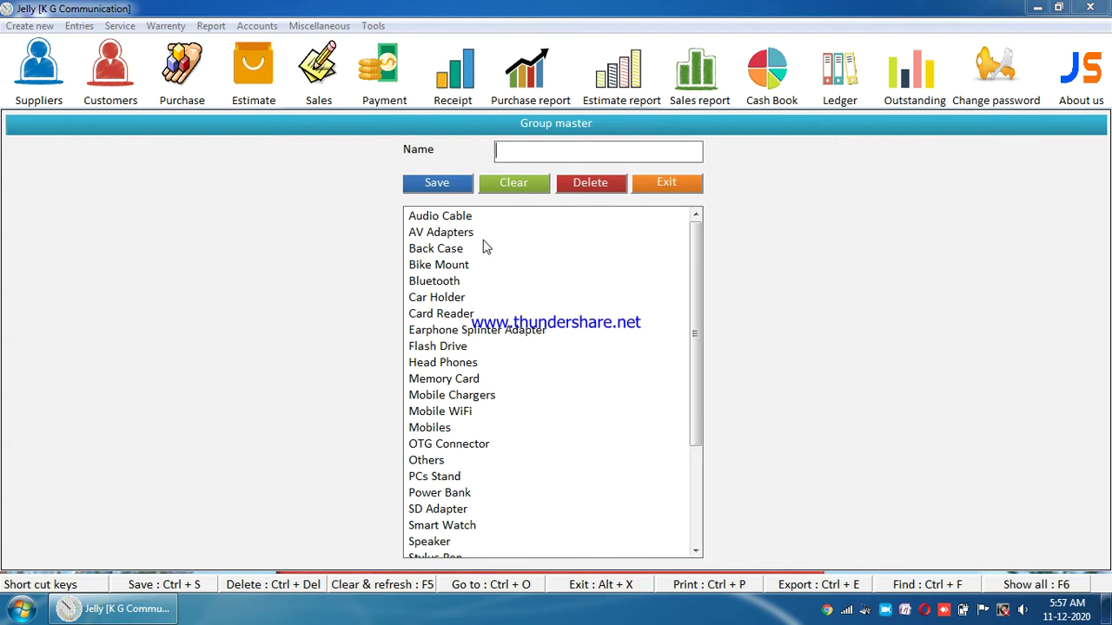
left_click(663, 183)
Step: Open the product master and look over its group, opening stock, GST and serial number entry fields
left_click(29, 25)
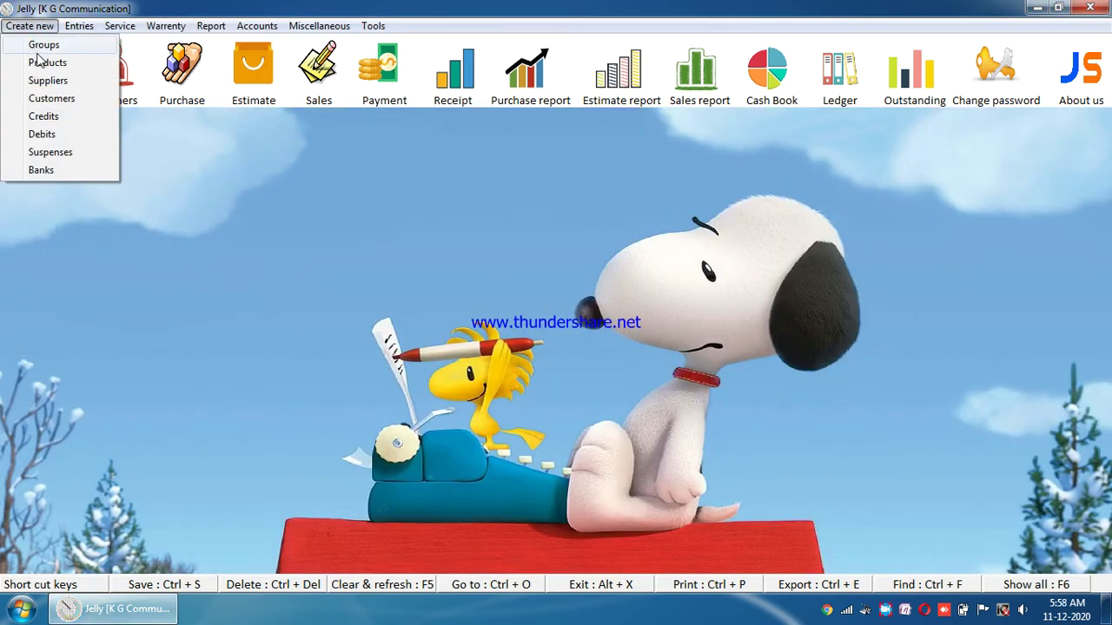
left_click(40, 64)
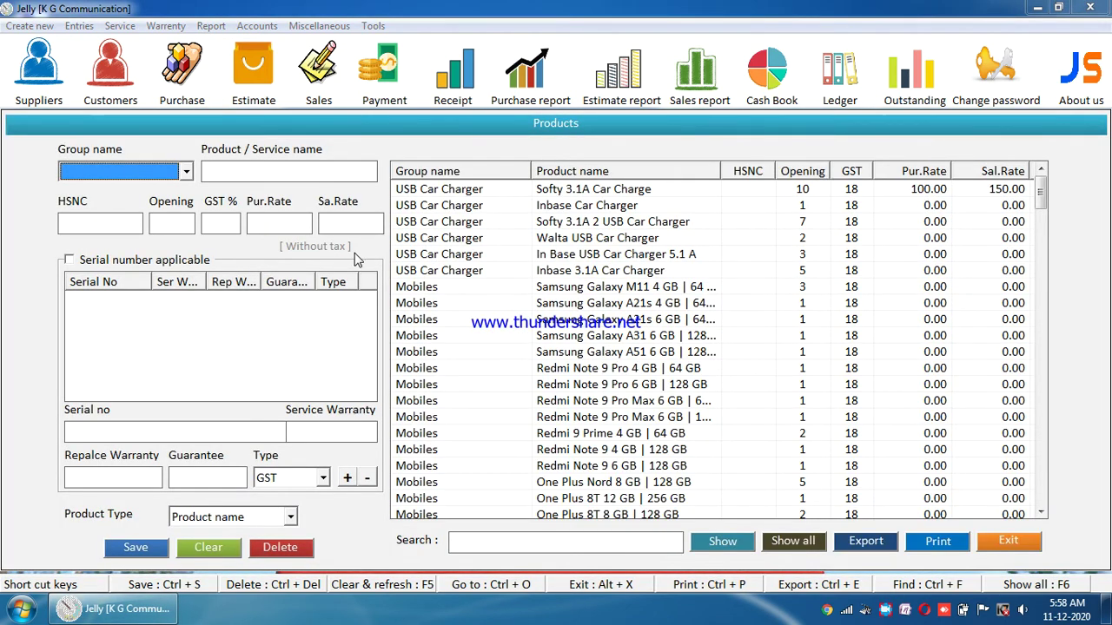
left_click(186, 172)
left_click(186, 172)
left_click(162, 219)
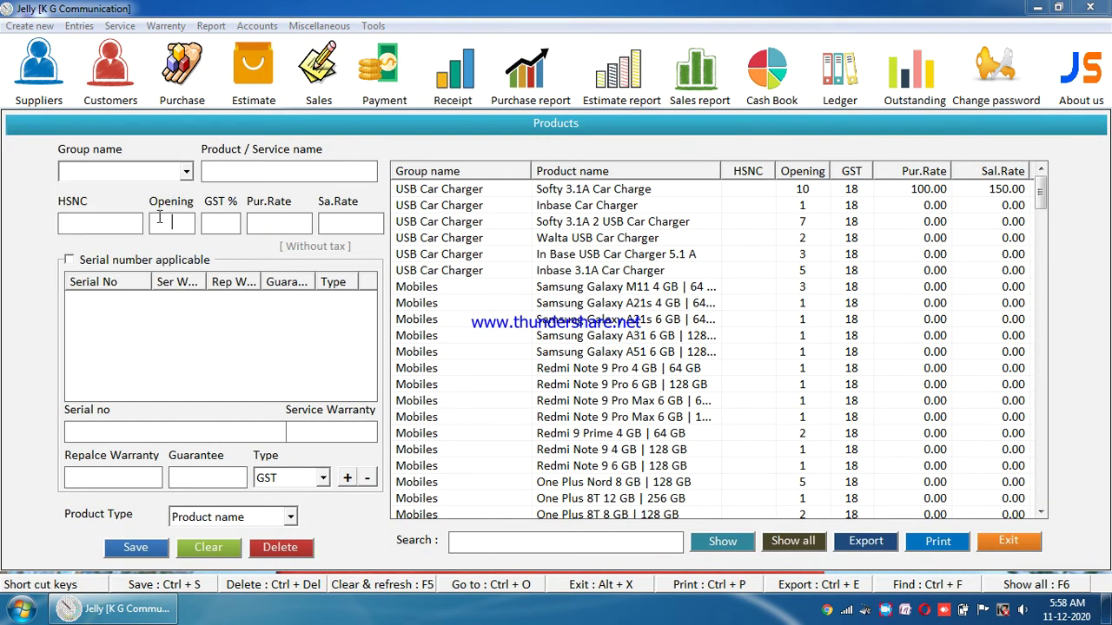
left_click(224, 219)
left_click(69, 262)
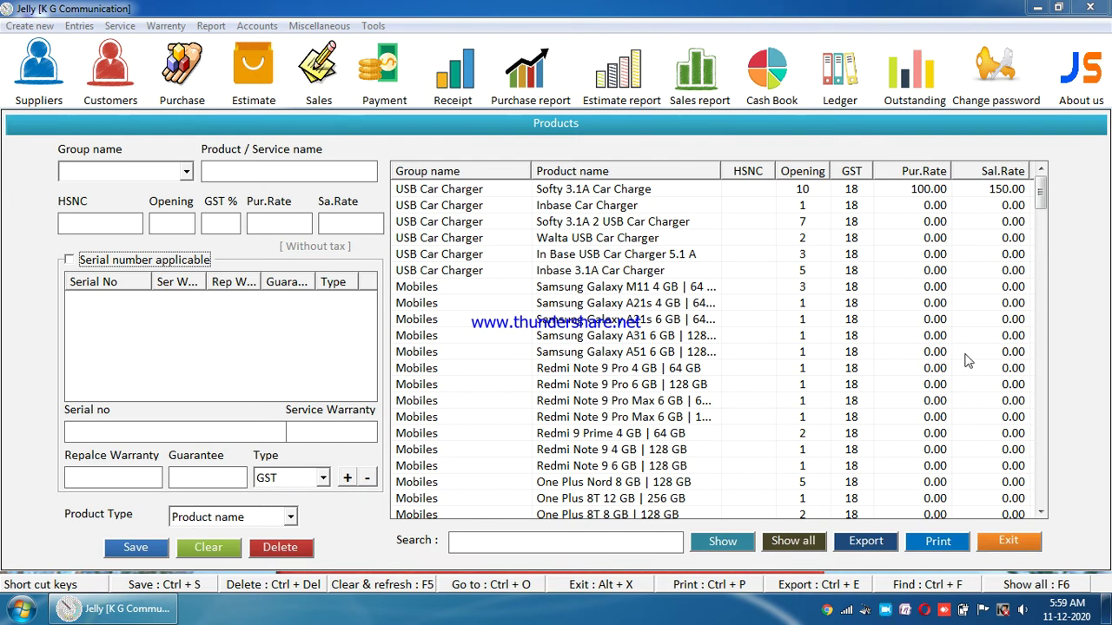
Step: Load the Redmi Note 9 Pro Max 6 GB | 64 GB product with its first serial number and save the record
mouse_move(1041, 201)
left_mouse_down()
mouse_move(1039, 172)
mouse_move(1039, 206)
left_mouse_up()
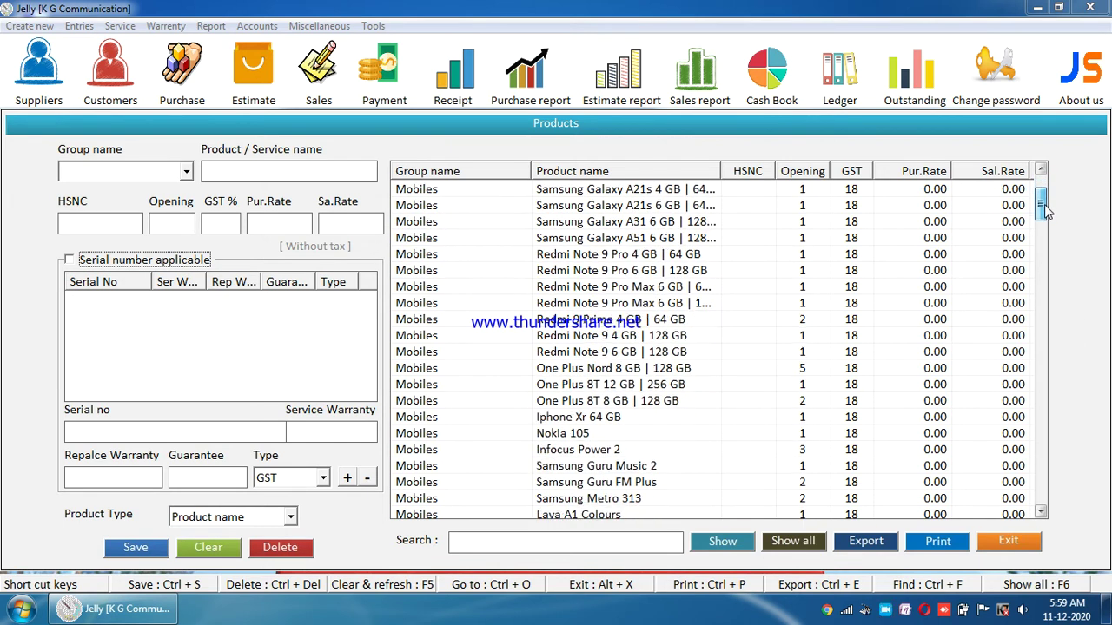
left_click(744, 286)
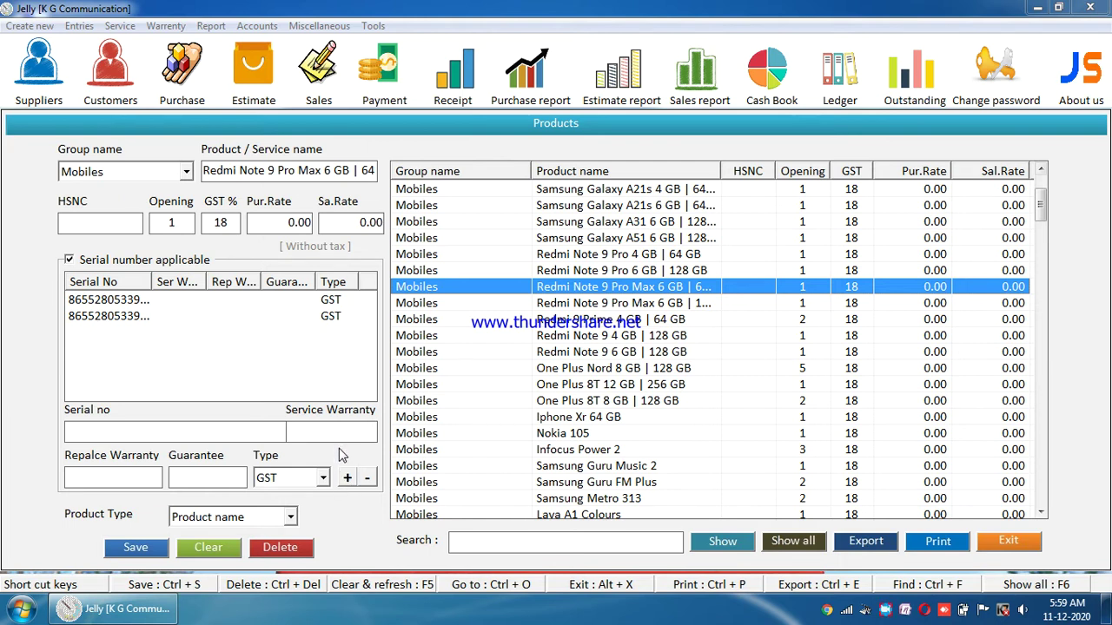
left_click(155, 304)
left_click(148, 544)
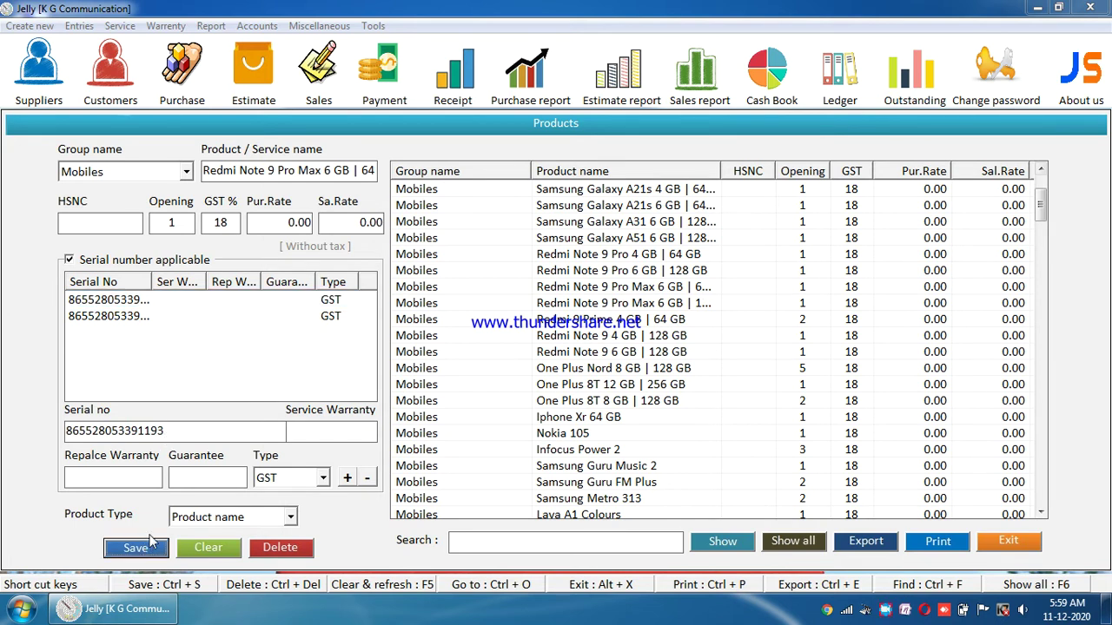
left_click(631, 357)
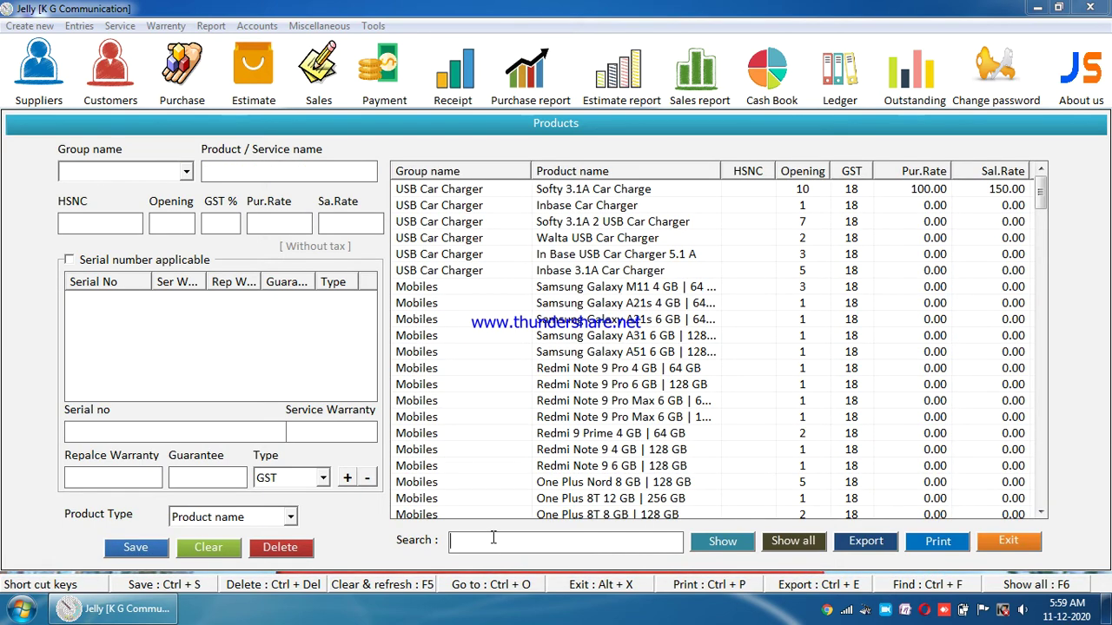
Step: Search the products for redmi, and export the full product list to Excel as a report
type("edmi")
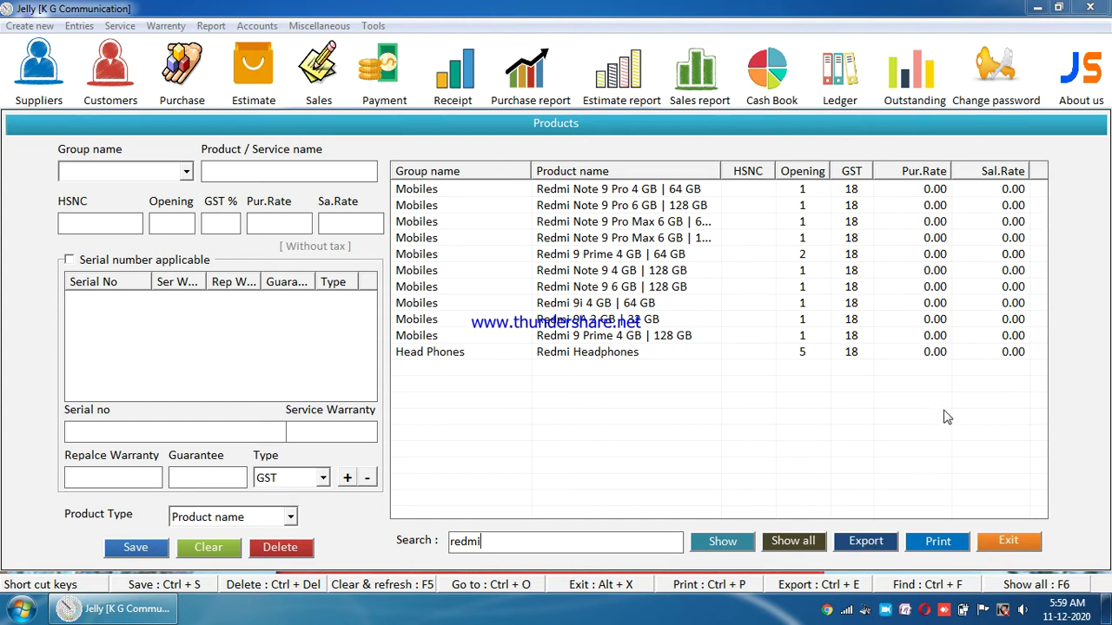
left_click(871, 546)
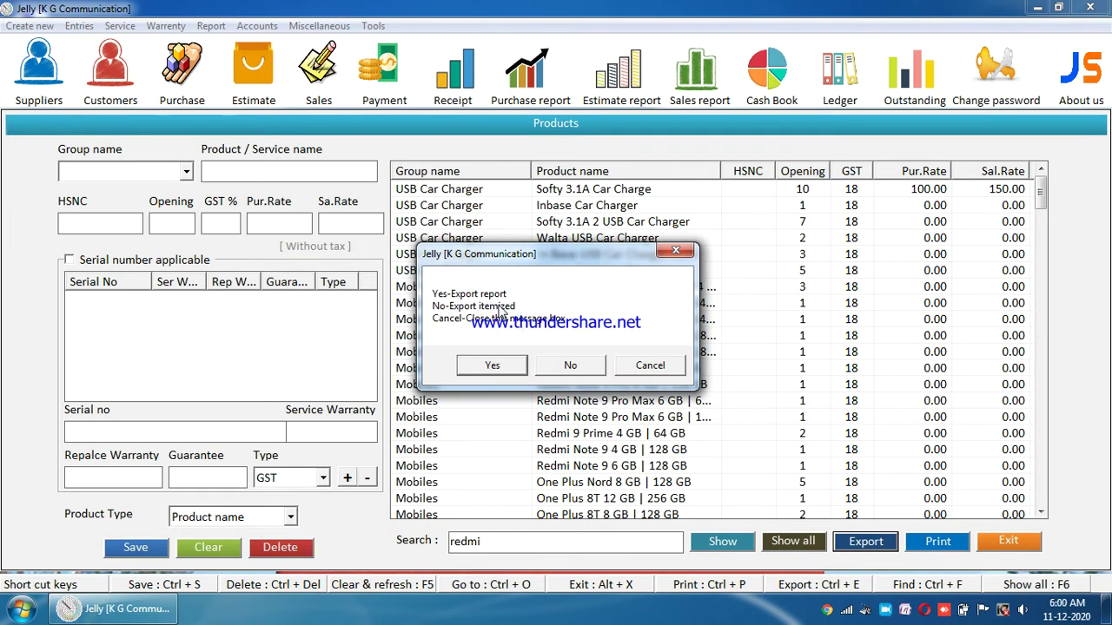
left_click(495, 366)
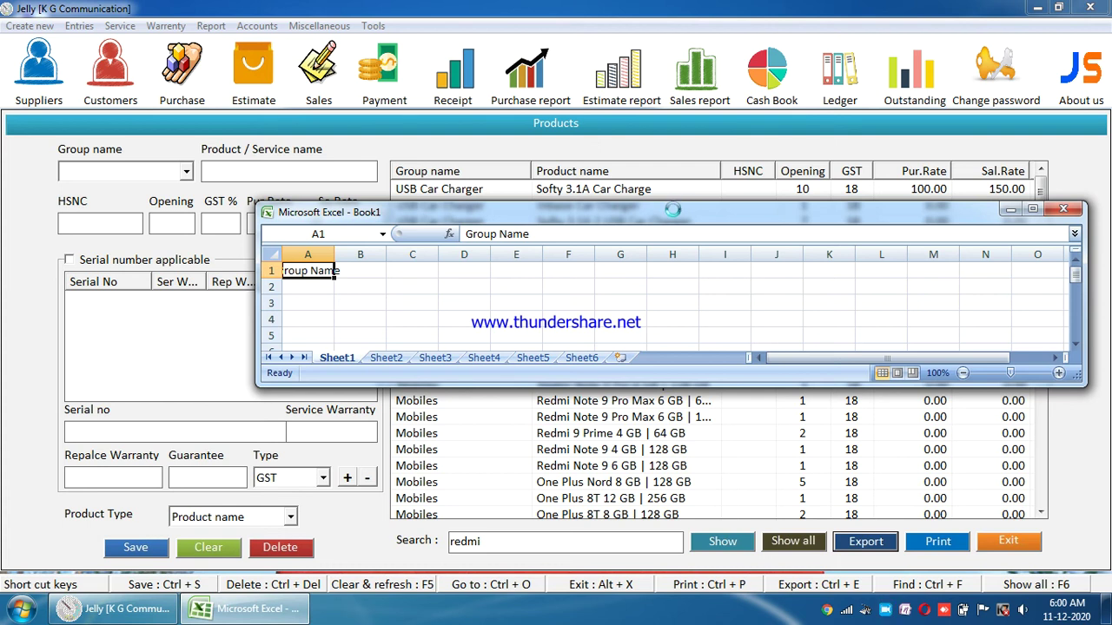
Step: Review the exported product list down to its last row, close the workbook without saving, and leave the product master
left_click(1032, 210)
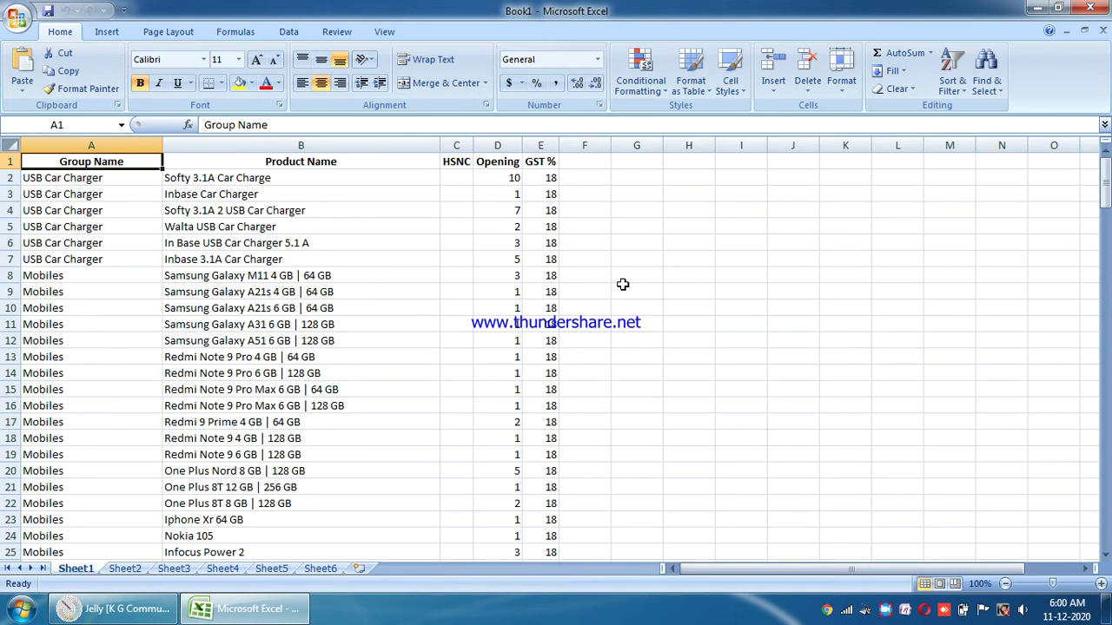
scroll(456, 382, "down", 20)
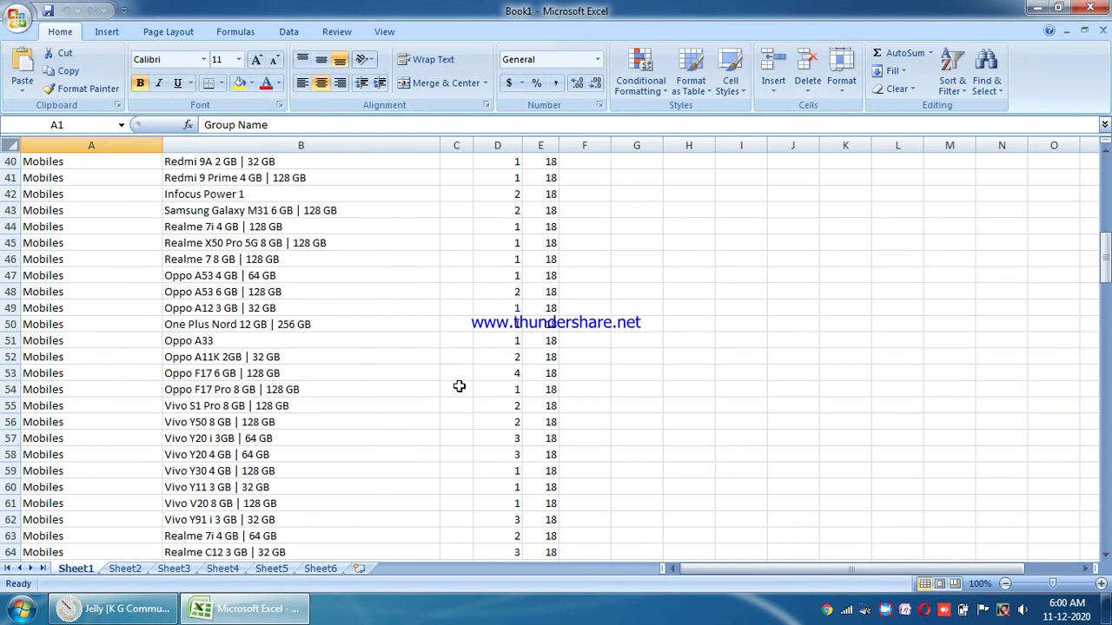
scroll(458, 387, "down", 20)
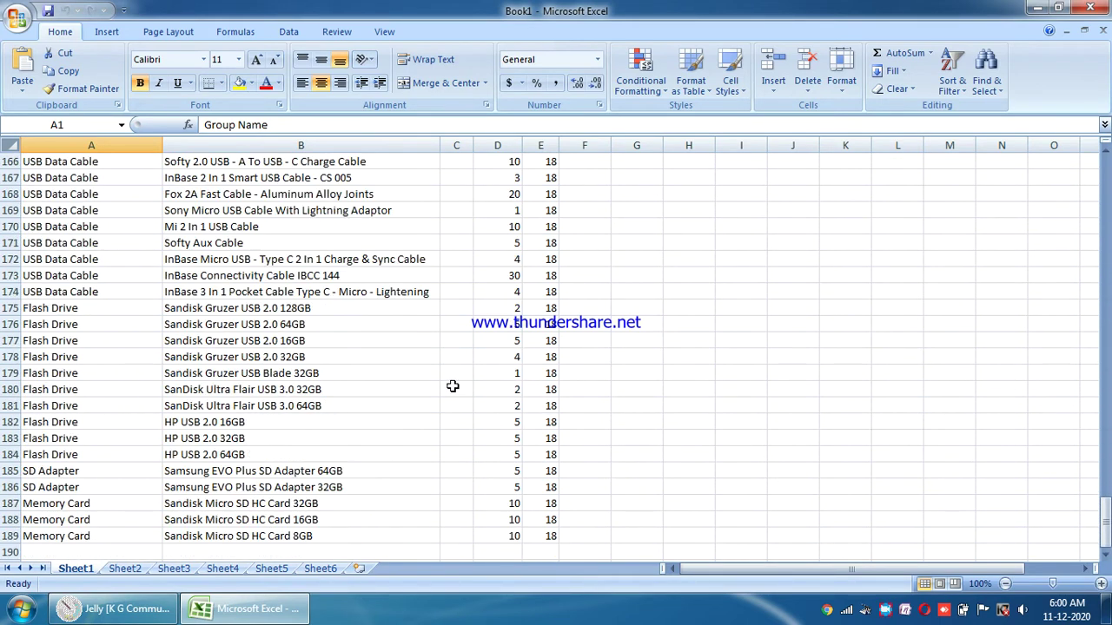
left_click(1090, 7)
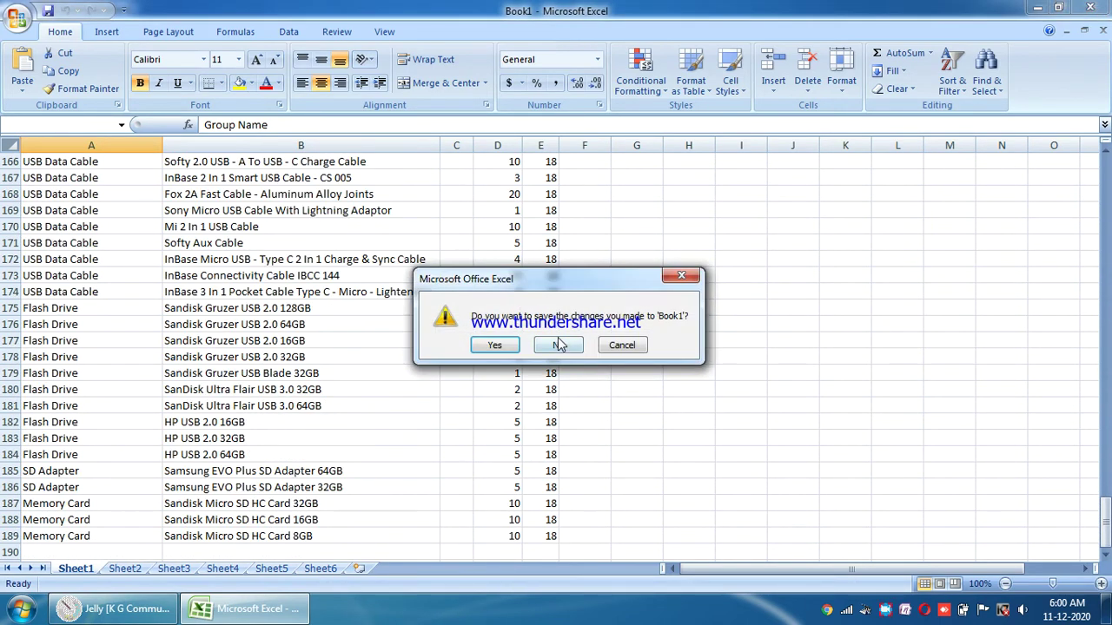
left_click(560, 346)
left_click(998, 545)
Step: View the supplier master and the customer master, closing each one
left_click(13, 26)
left_click(38, 81)
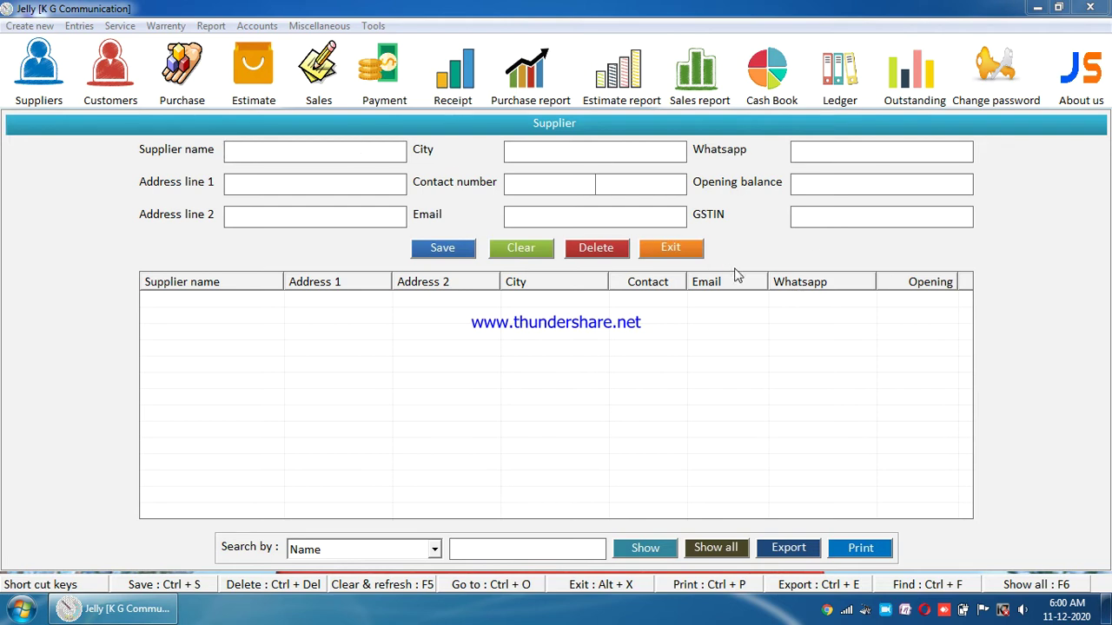
left_click(670, 249)
left_click(29, 26)
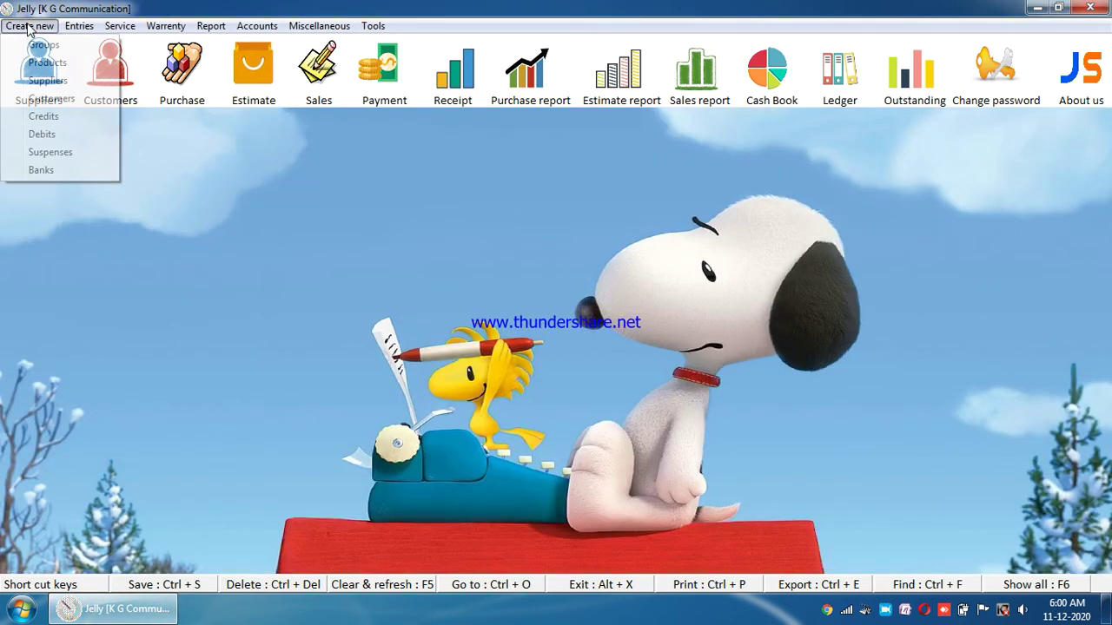
left_click(39, 100)
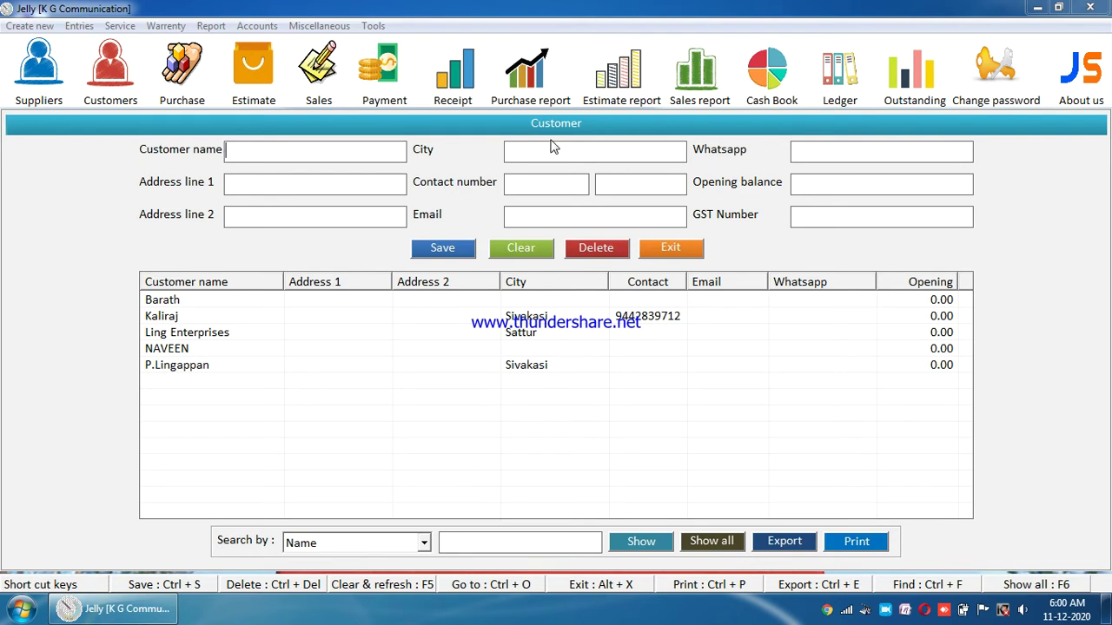
left_click(673, 252)
left_click(30, 25)
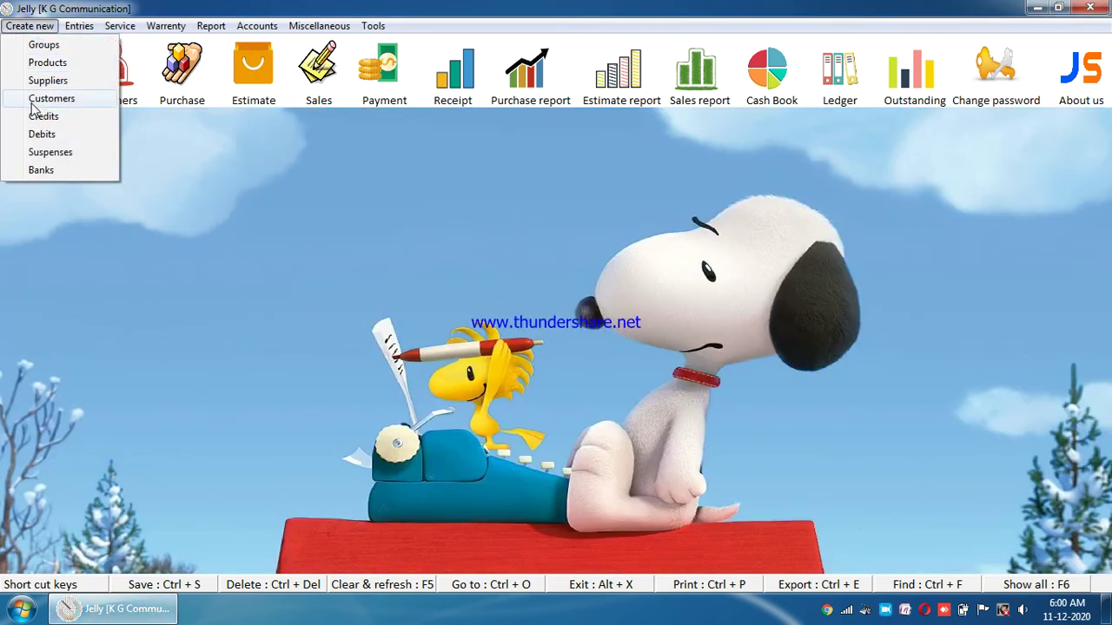
left_click(79, 26)
left_click(30, 25)
Step: Open a new purchase entry and choose GST as its type
mouse_move(80, 26)
left_click(307, 163)
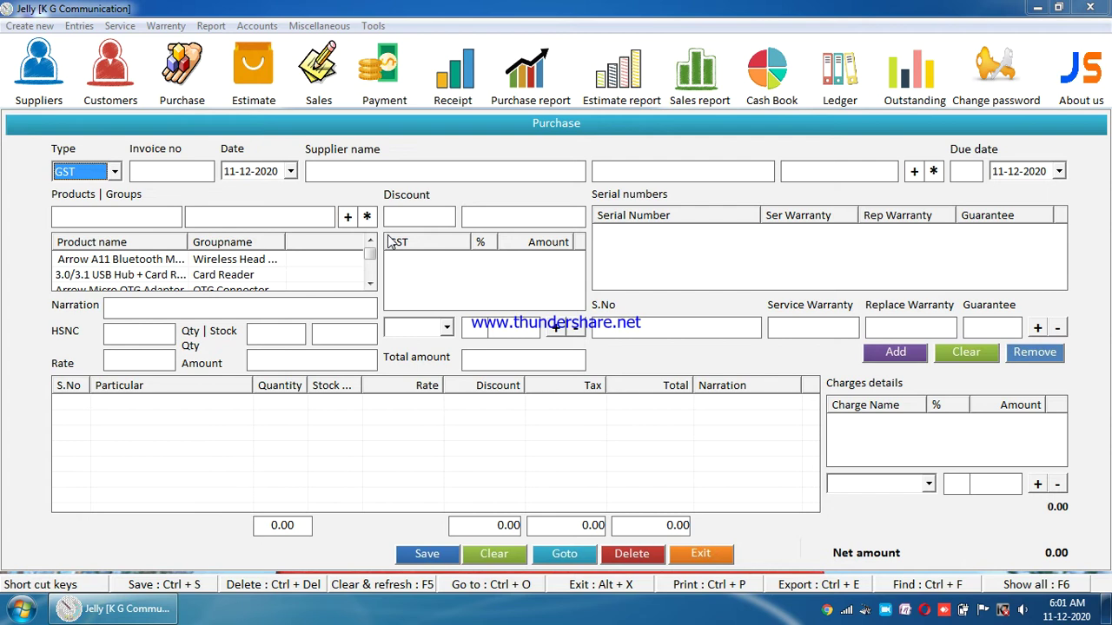
left_click(177, 170)
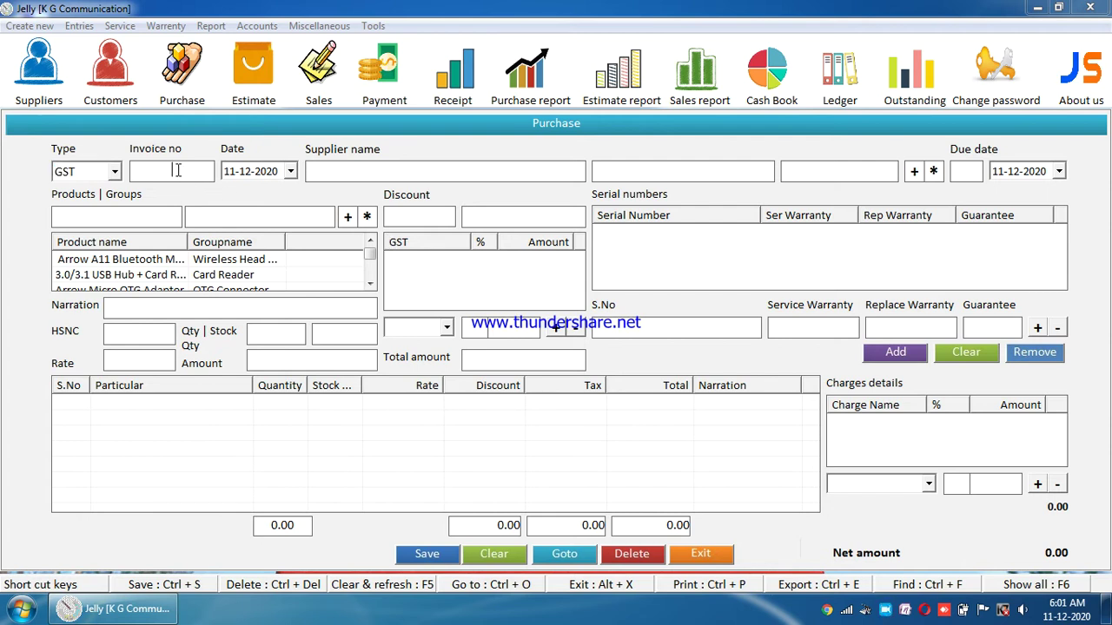
left_click(103, 174)
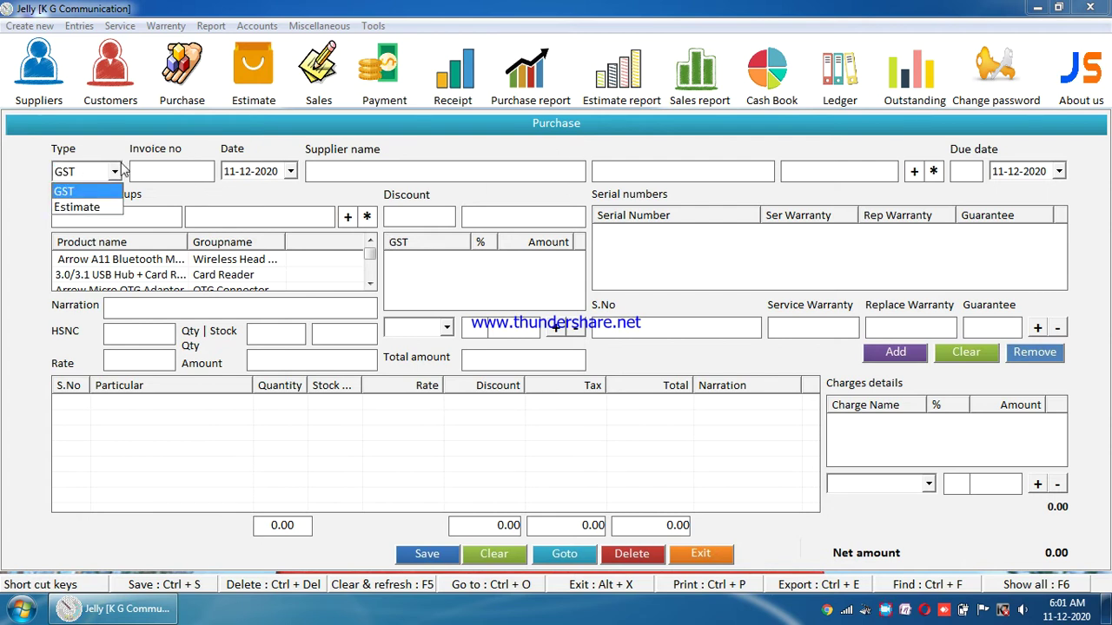
left_click(97, 191)
left_click(95, 177)
left_click(88, 192)
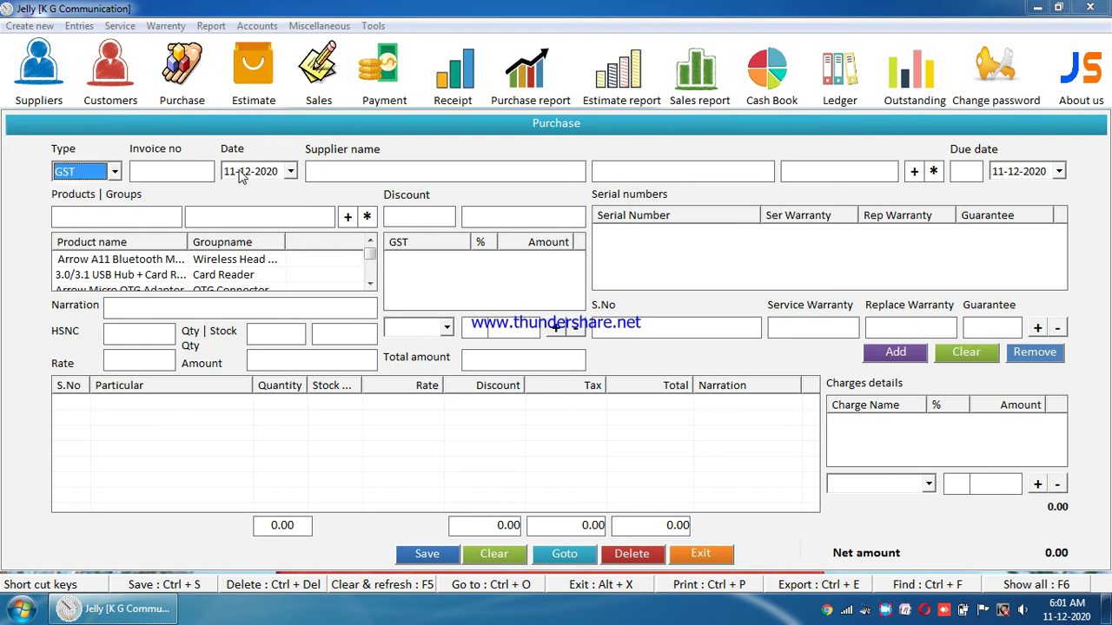
Step: Examine the date, supplier selection and due date fields of the purchase entry
left_click(240, 172)
left_click(356, 179)
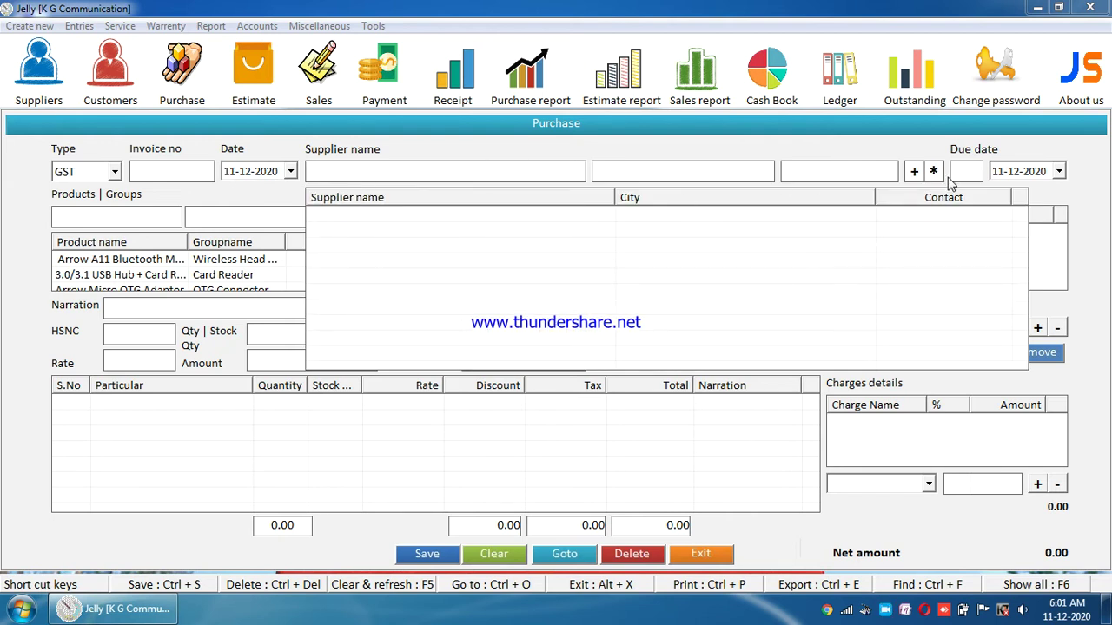
left_click(52, 356)
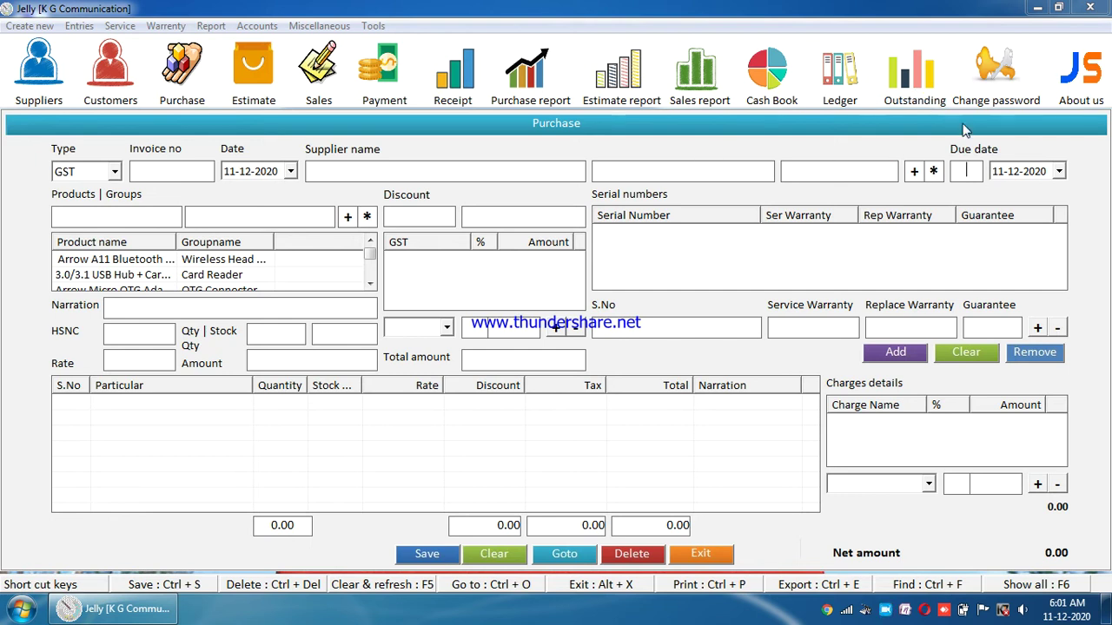
left_click(967, 170)
Step: Search the purchase entry's product list for red and for mobi, and clear the search text
left_click(100, 223)
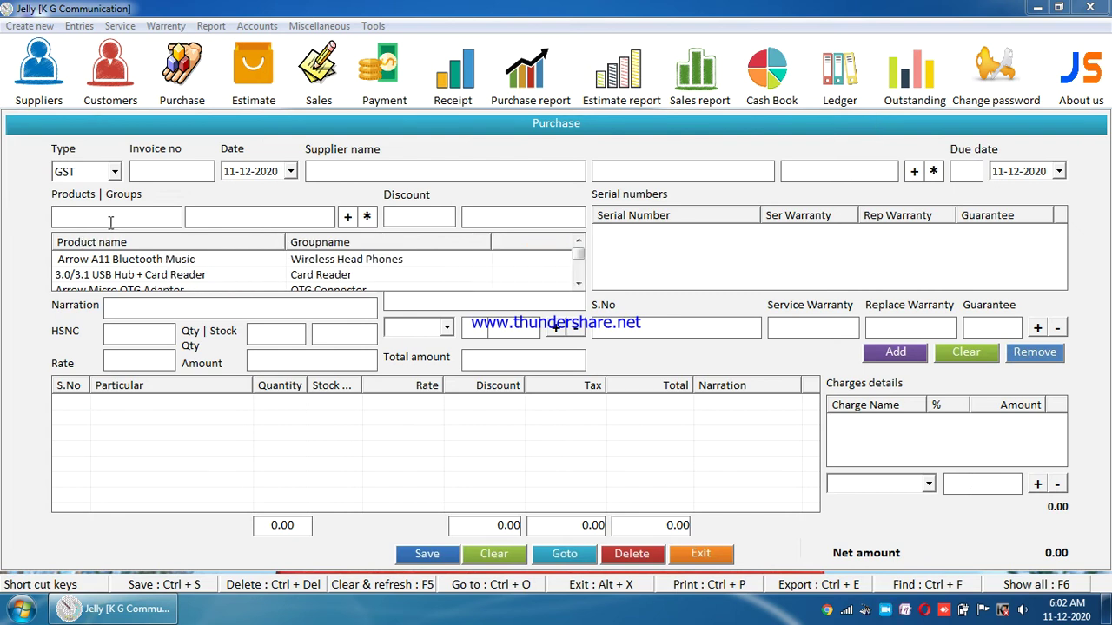
type("red")
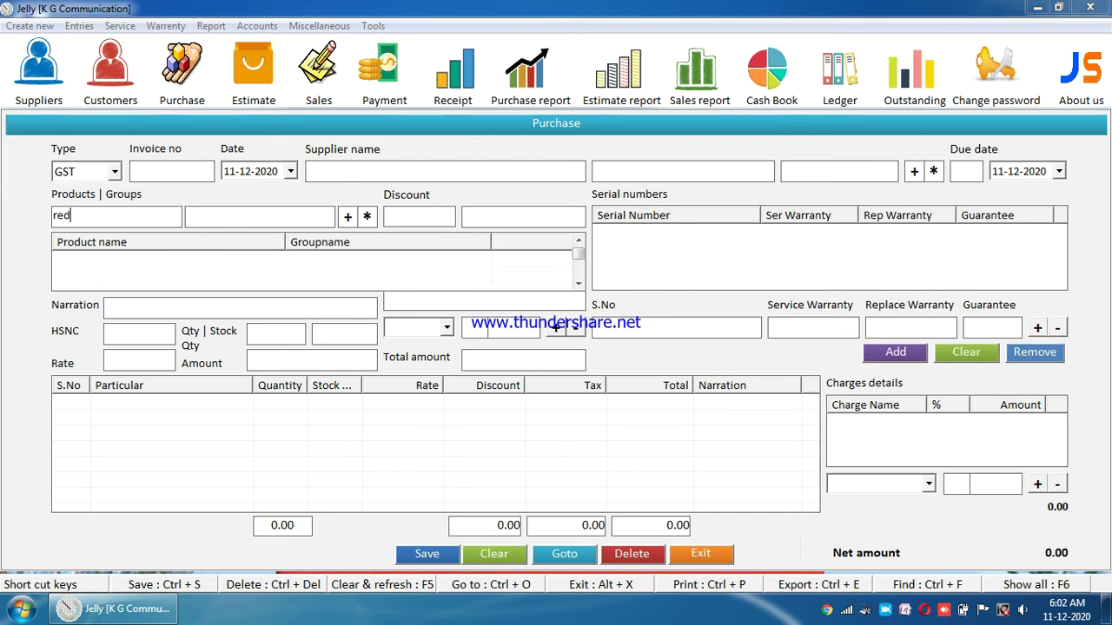
key("BackSpace")
key("BackSpace")
key("BackSpace")
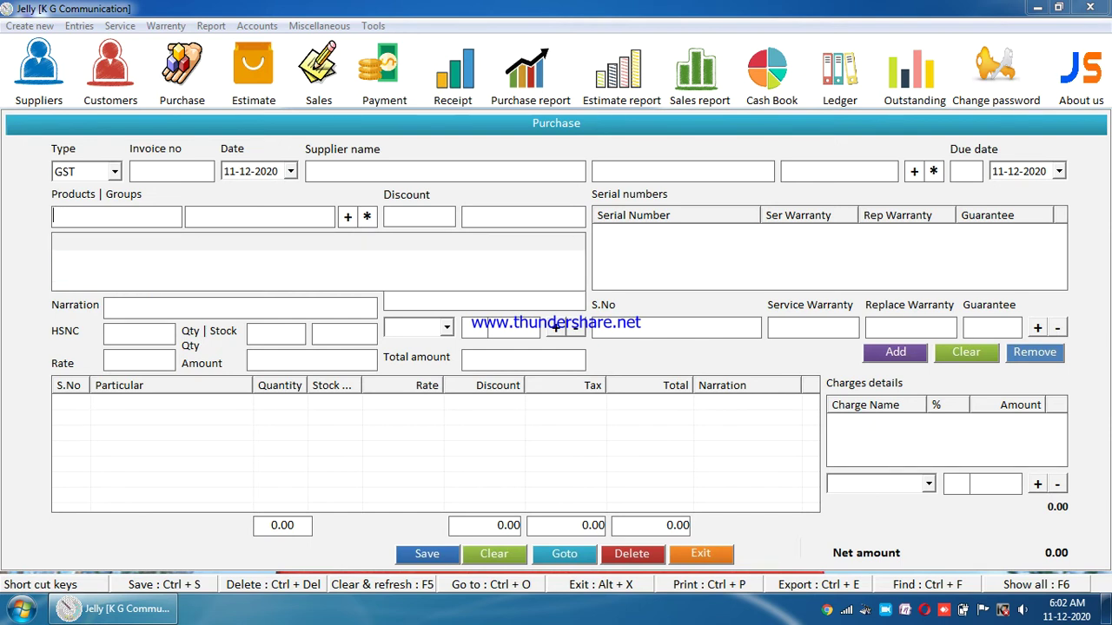
type("mobi")
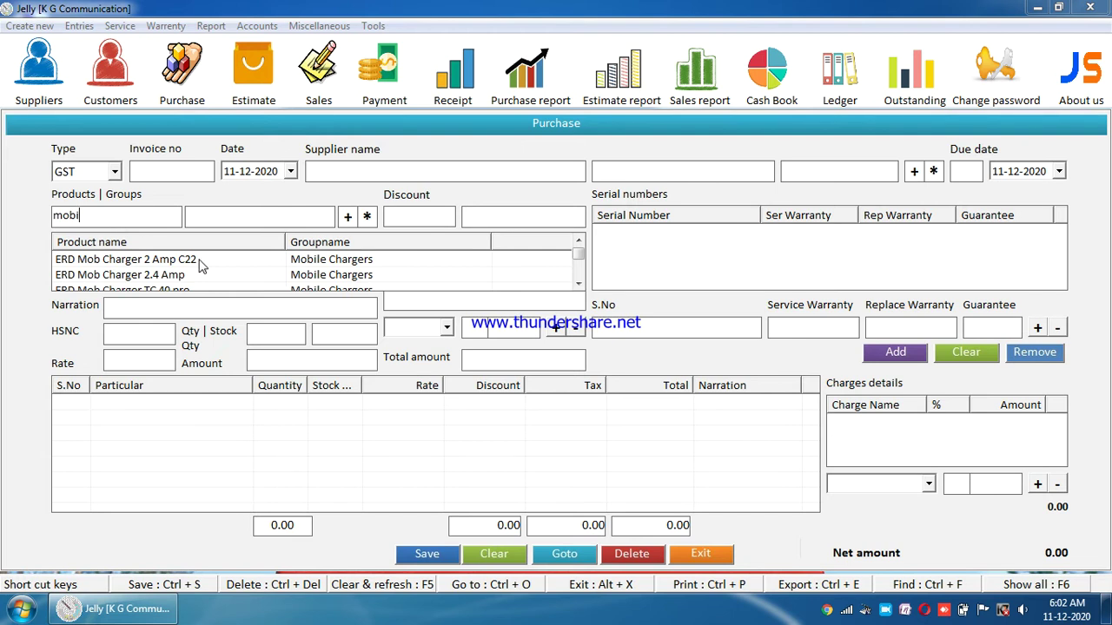
key("BackSpace")
key("BackSpace")
key("BackSpace")
key("BackSpace")
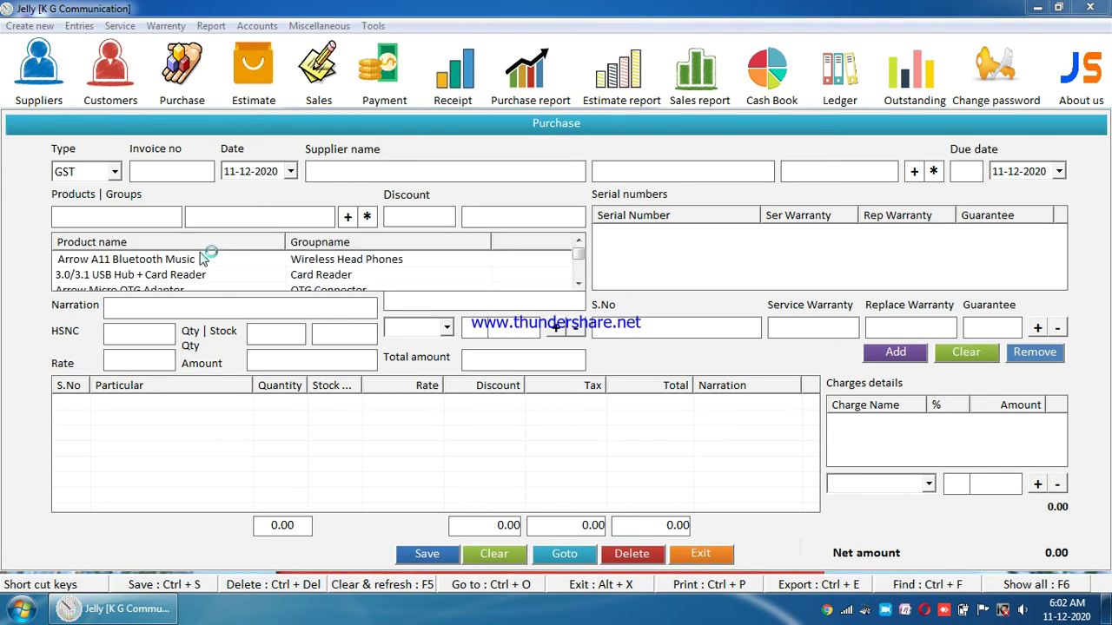
Step: Search the purchase entry's product list for note and select Redmi Note 9 6 GB | 128 GB
type("no")
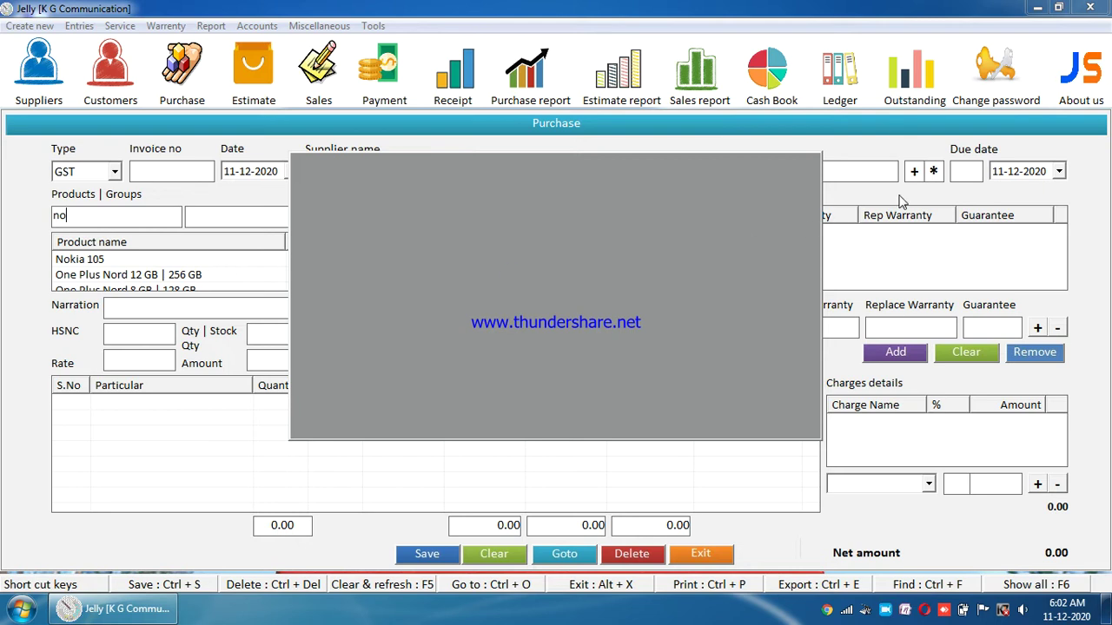
left_click(807, 167)
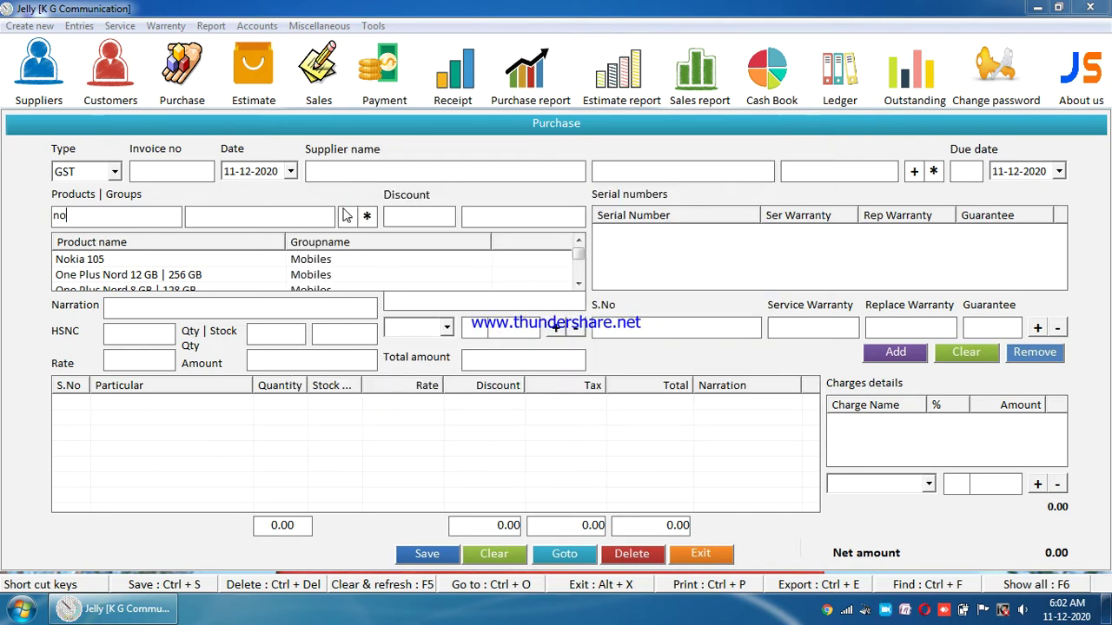
type("te")
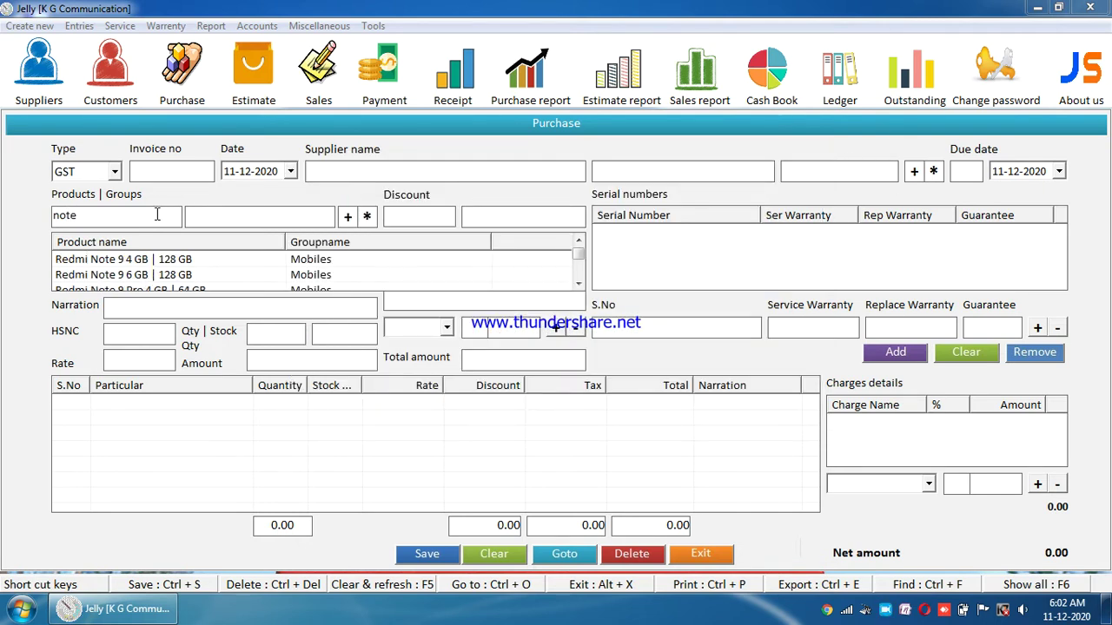
key("Down")
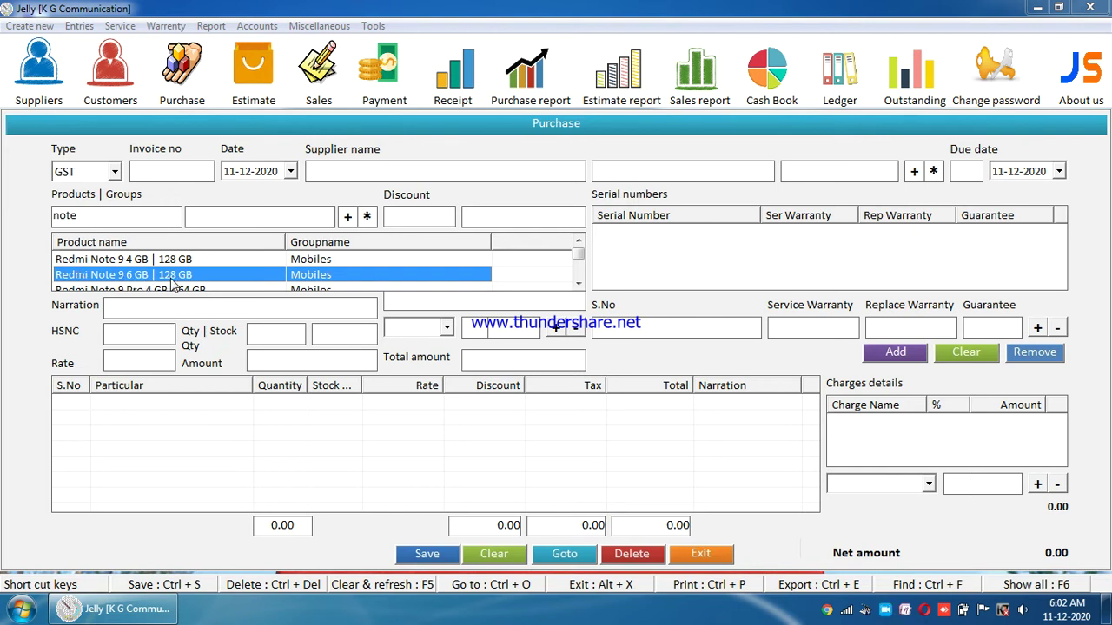
key("Return")
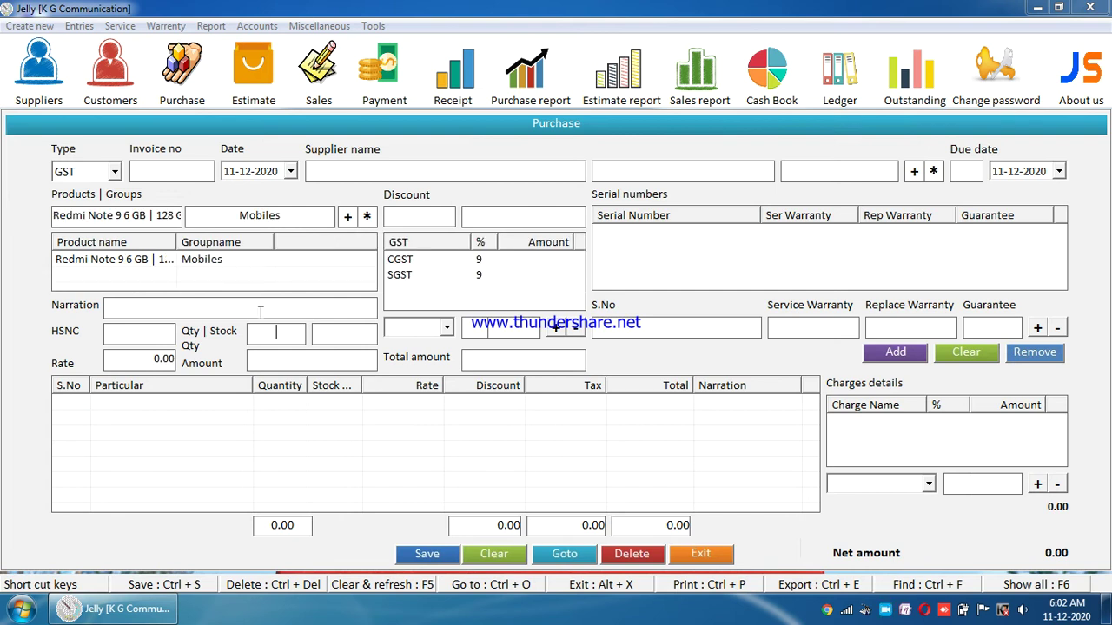
Step: Set both the quantity and the stock quantity of the purchase item to 1
left_click(288, 337)
type("1")
left_click(344, 333)
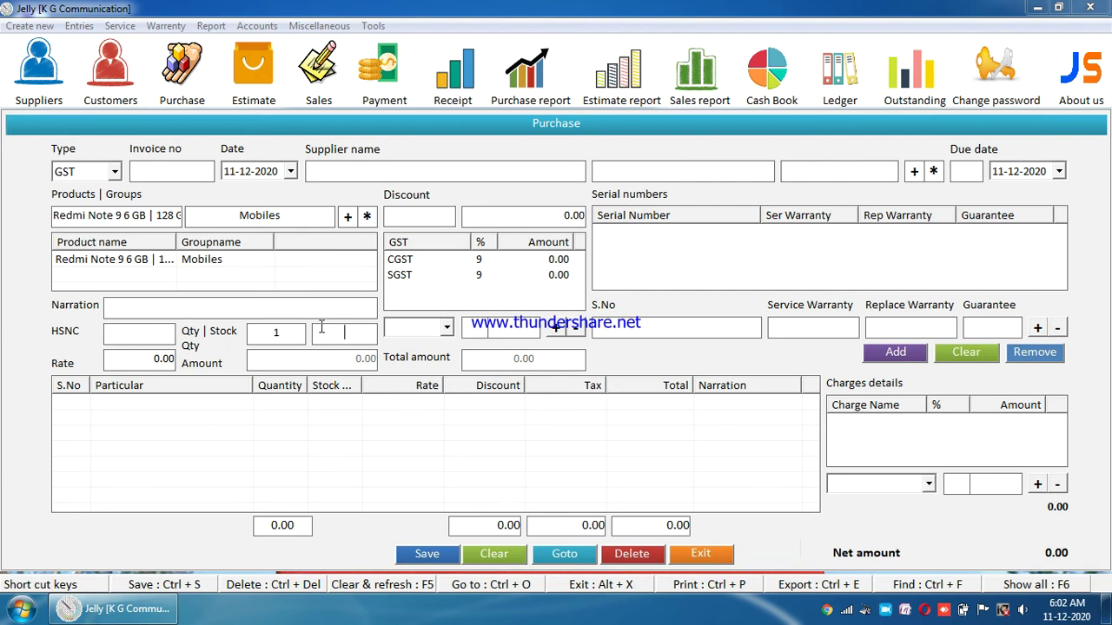
type("10")
key("BackSpace")
key("BackSpace")
type("10")
key("BackSpace")
key("Return")
type("100")
key("Return")
Step: Set the purchase item's rate to 10000
left_click(148, 358)
type("10000")
key("Return")
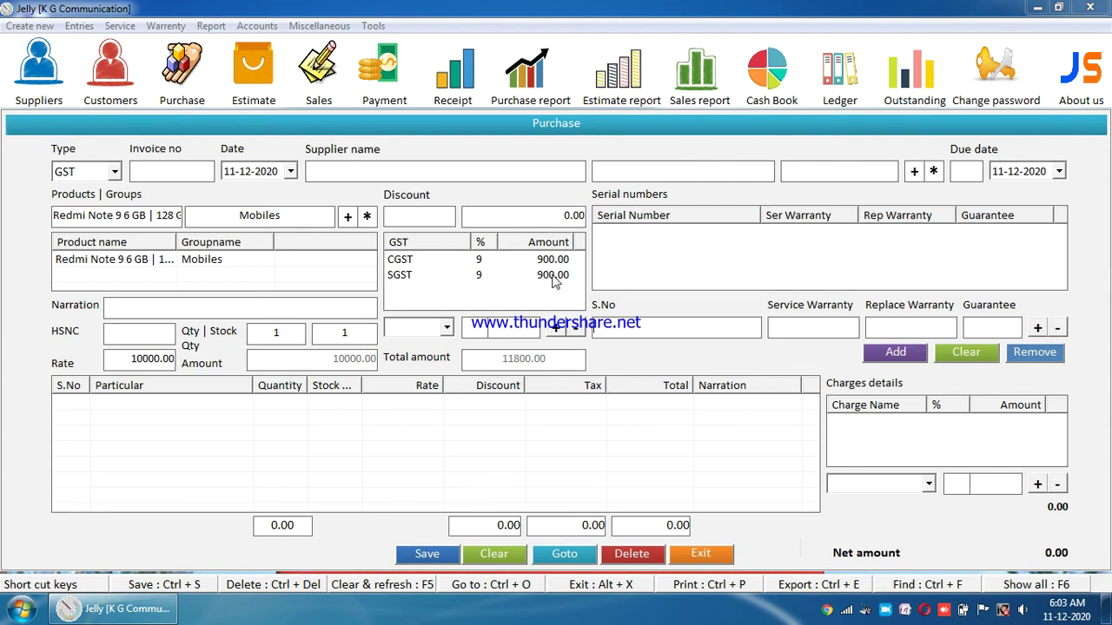
Step: Add the serial numbers ABCDE1 and BCDEF1 to the purchase item
left_click(596, 327)
type("ABC001")
key("Tab")
key("Tab")
key("Return")
type("ABCDE1")
key("Tab")
key("Tab")
key("Return")
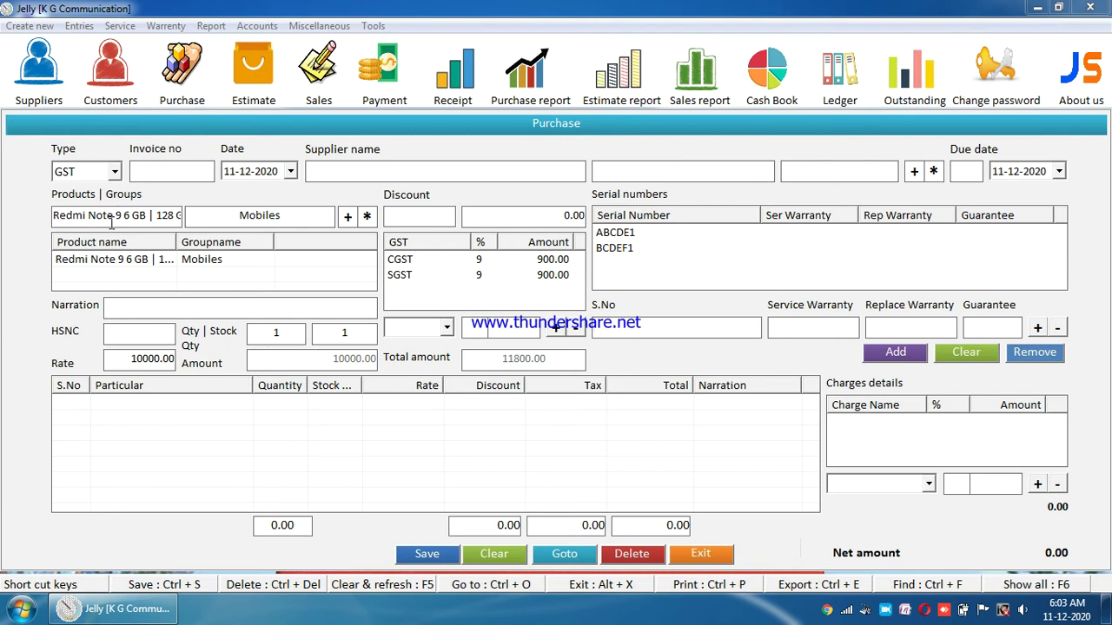
Step: Add the completed Redmi Note 9 6 GB | 128 GB item to the purchase's item table
left_click(899, 356)
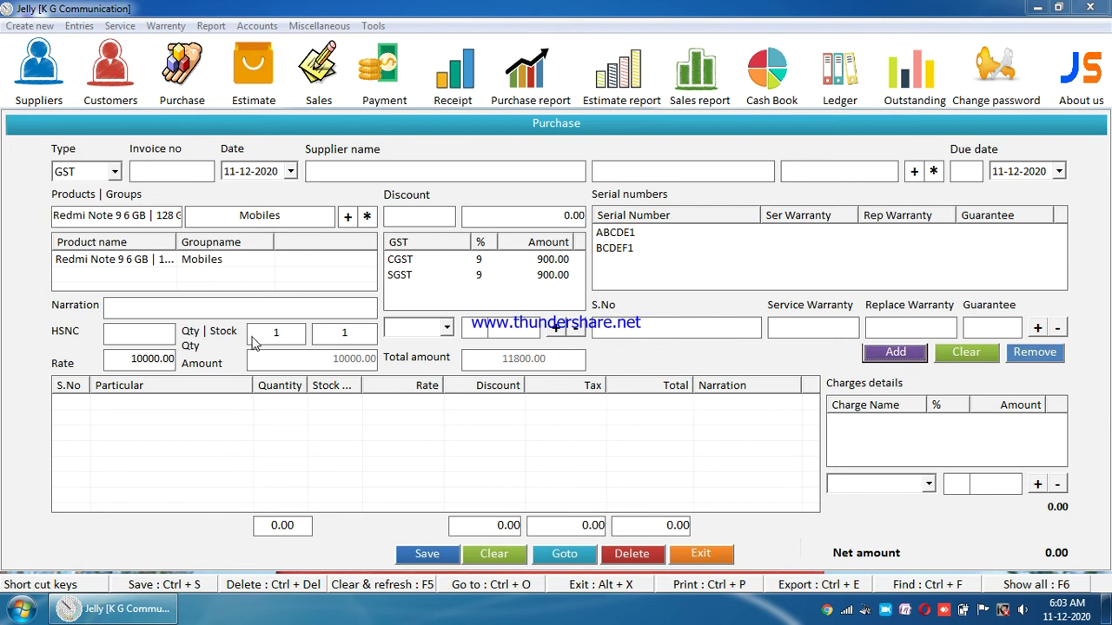
right_click(883, 613)
key("Return")
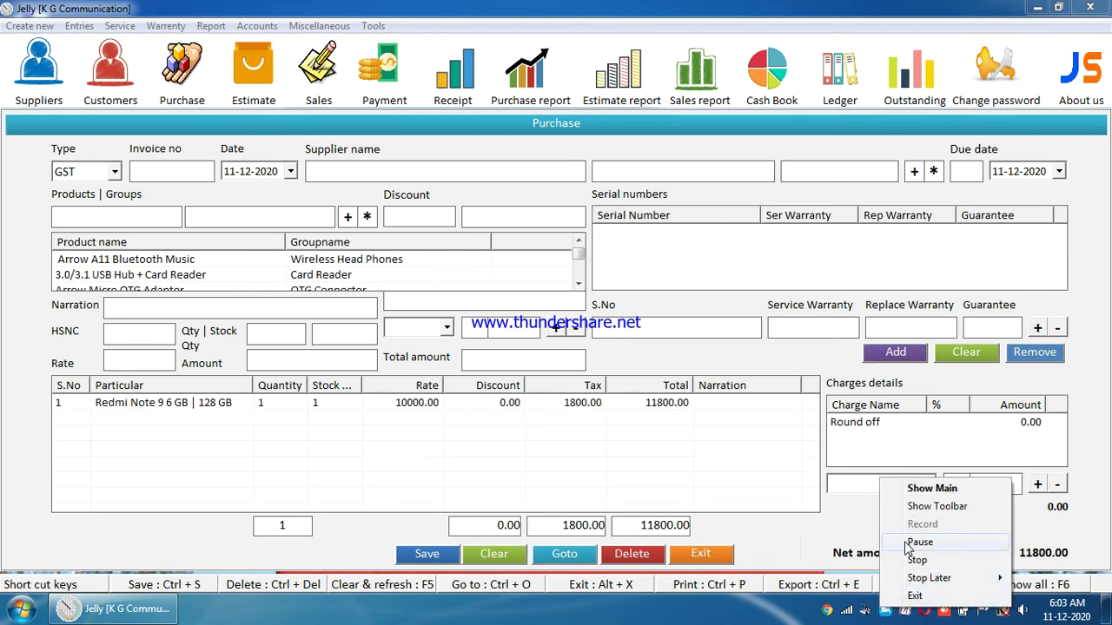
left_click(776, 547)
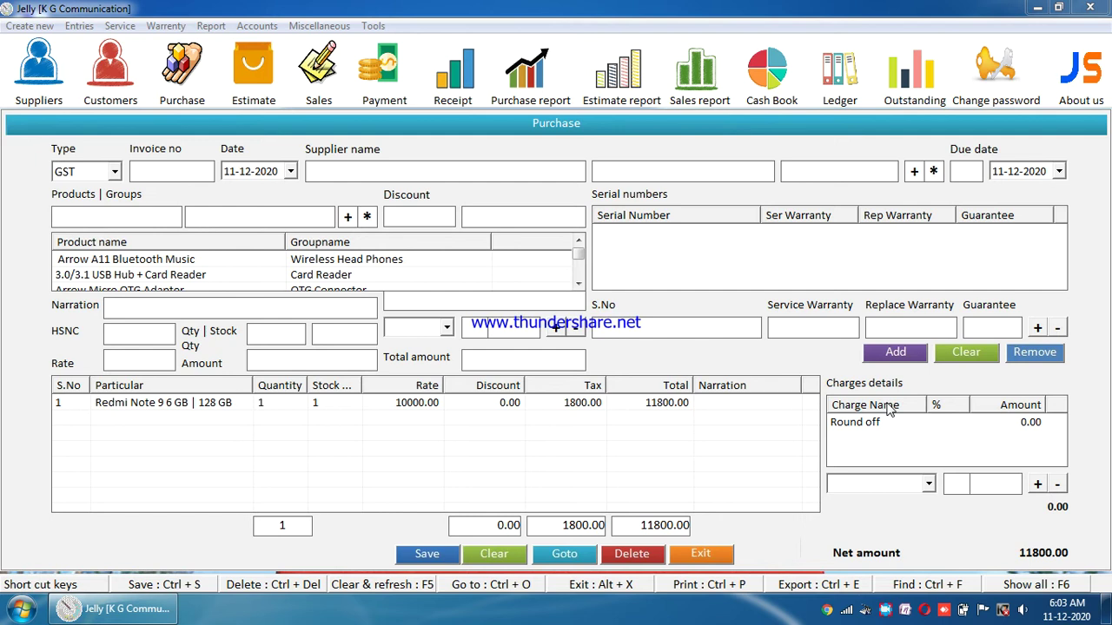
Step: Examine the charge name, percentage and amount fields, and try to save the purchase without a supplier
left_click(853, 478)
left_click(961, 484)
left_click(1015, 483)
left_click(427, 555)
left_click(598, 363)
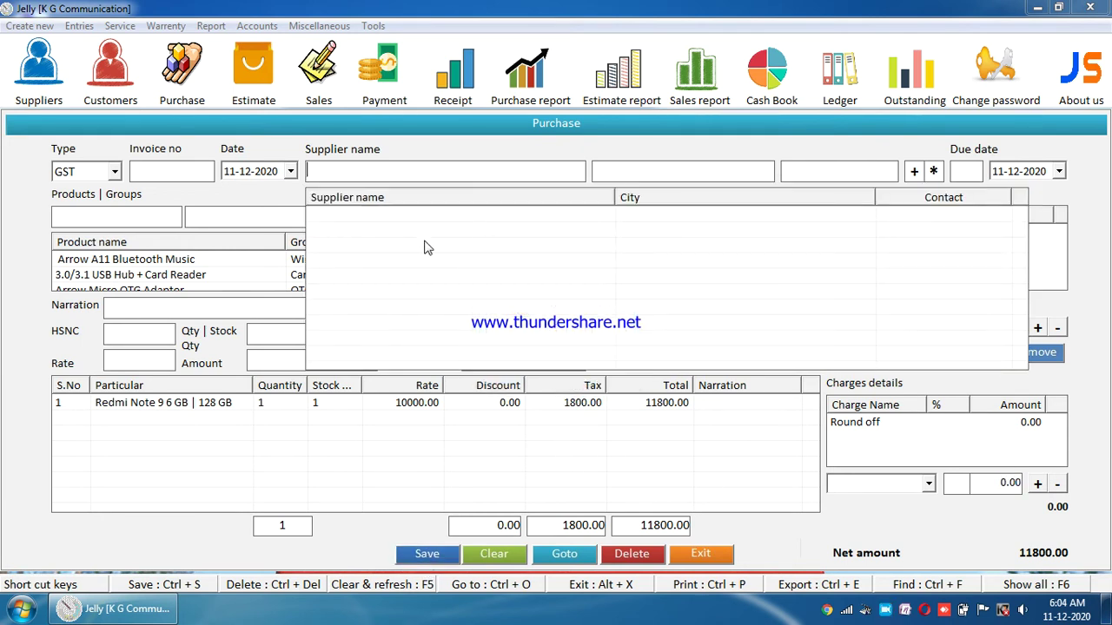
Step: Keep GST as the purchase type and set the invoice number to A101
left_click(89, 177)
left_click(87, 193)
left_click(162, 173)
type("A010")
key("BackSpace")
key("BackSpace")
key("BackSpace")
type("101")
Step: Create and save a new supplier REDMI DEALER with an opening balance of 10000, and return to the purchase entry
left_click(915, 171)
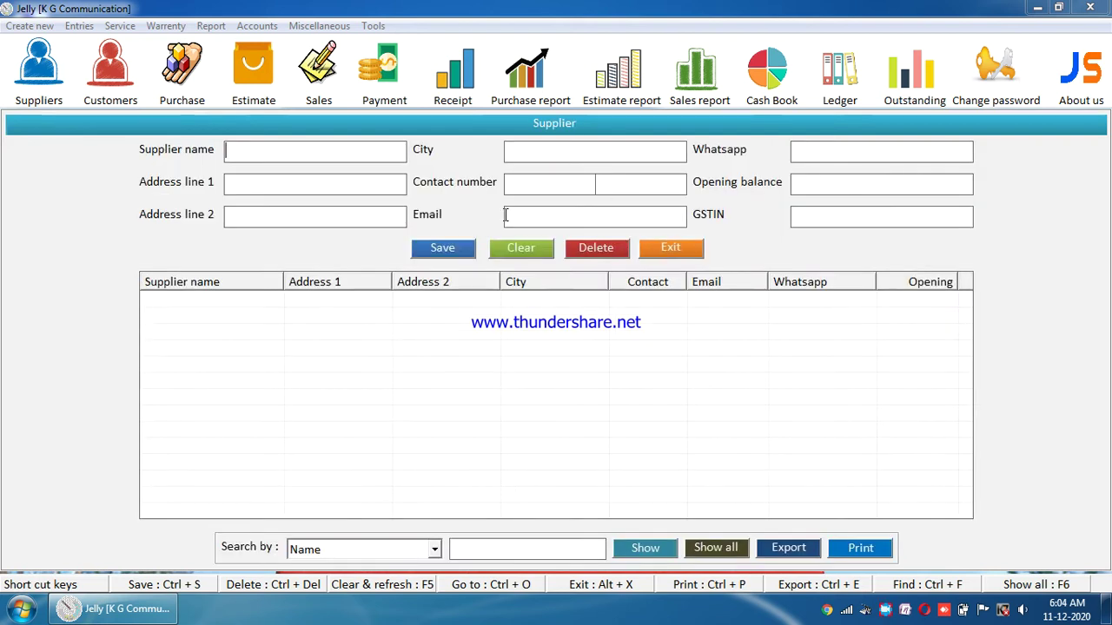
type("REDMI DEA")
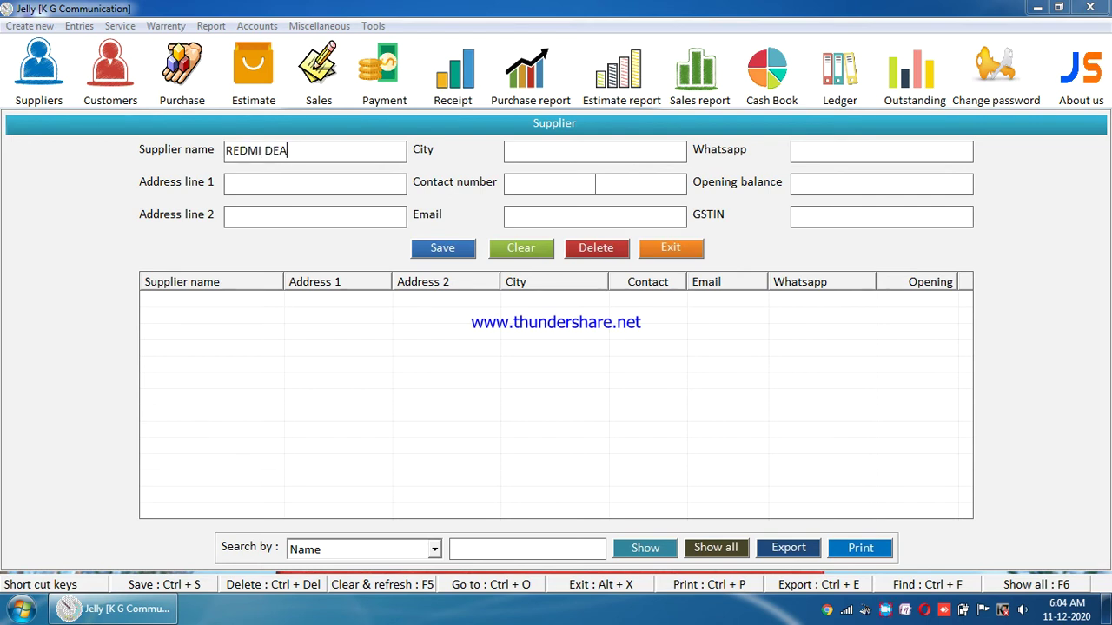
left_click(819, 190)
type("10000")
left_click(792, 217)
left_click(428, 252)
left_click(615, 358)
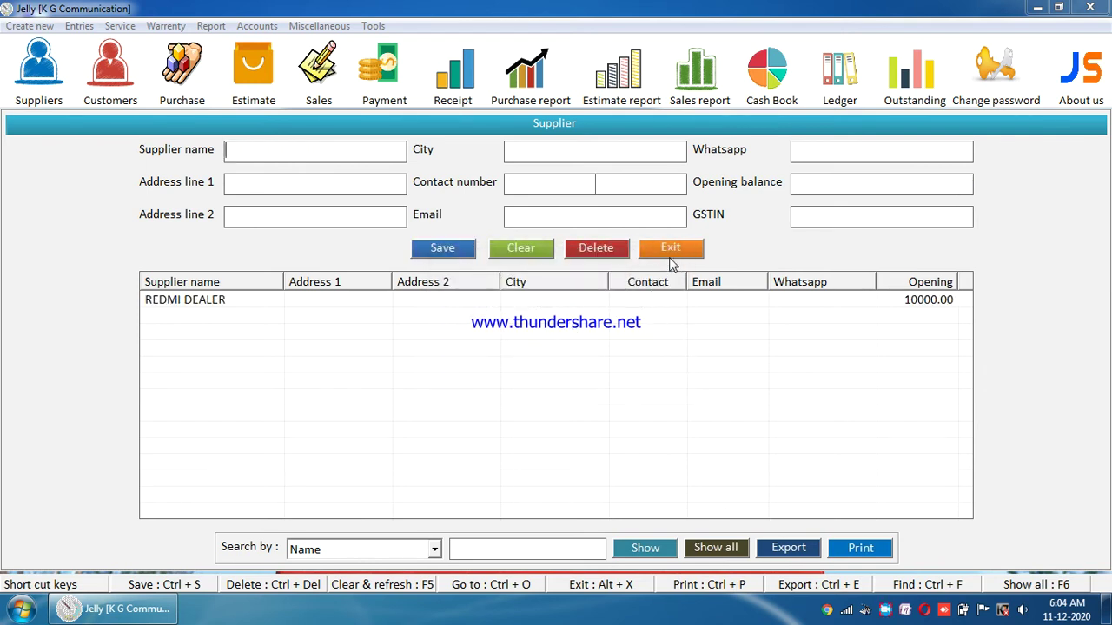
left_click(670, 252)
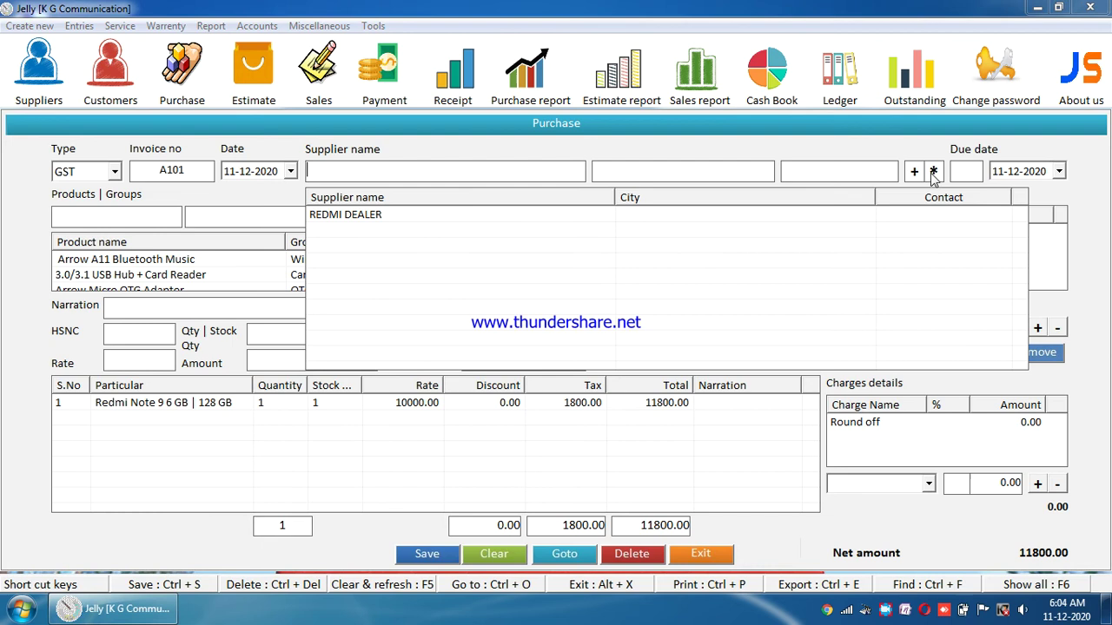
Step: Assign REDMI DEALER as the purchase's supplier, save the purchase and close the entry form
key("Down")
key("Return")
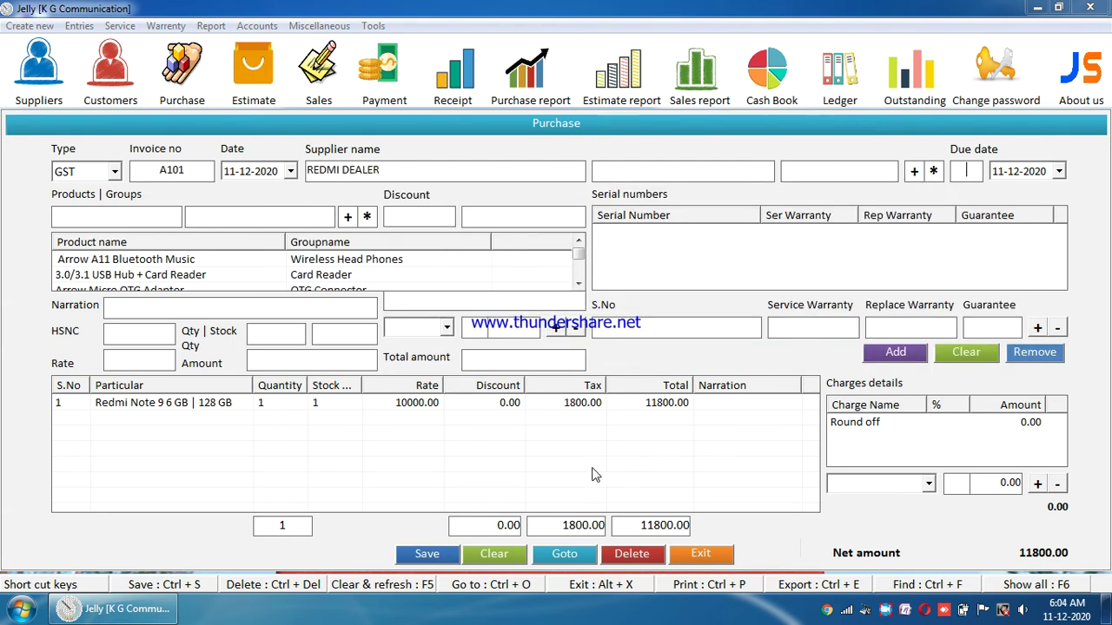
left_click(452, 553)
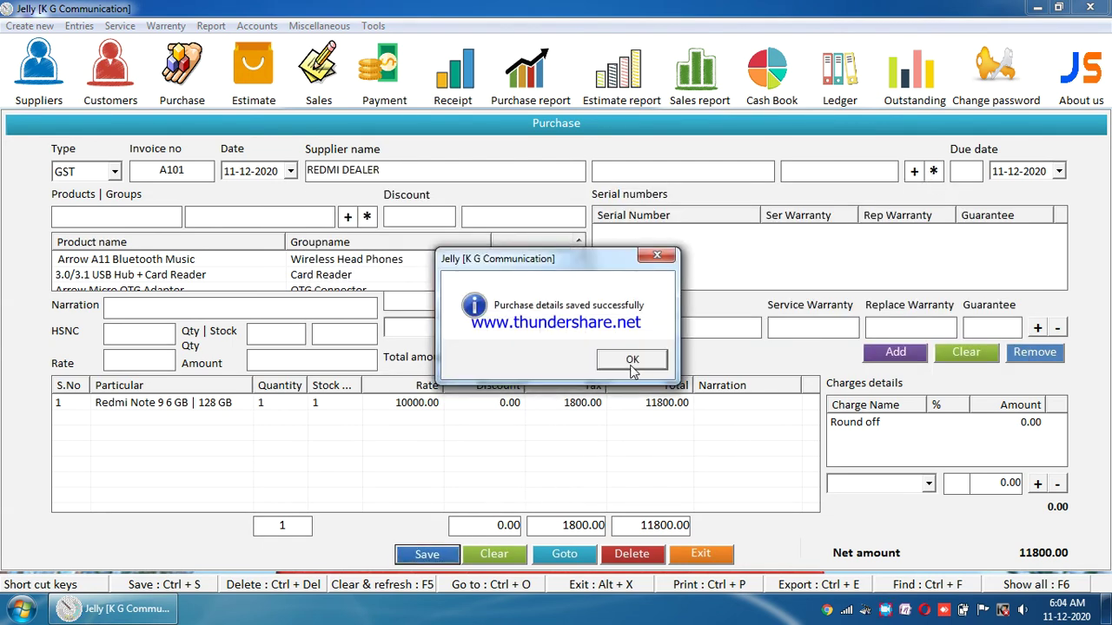
left_click(632, 360)
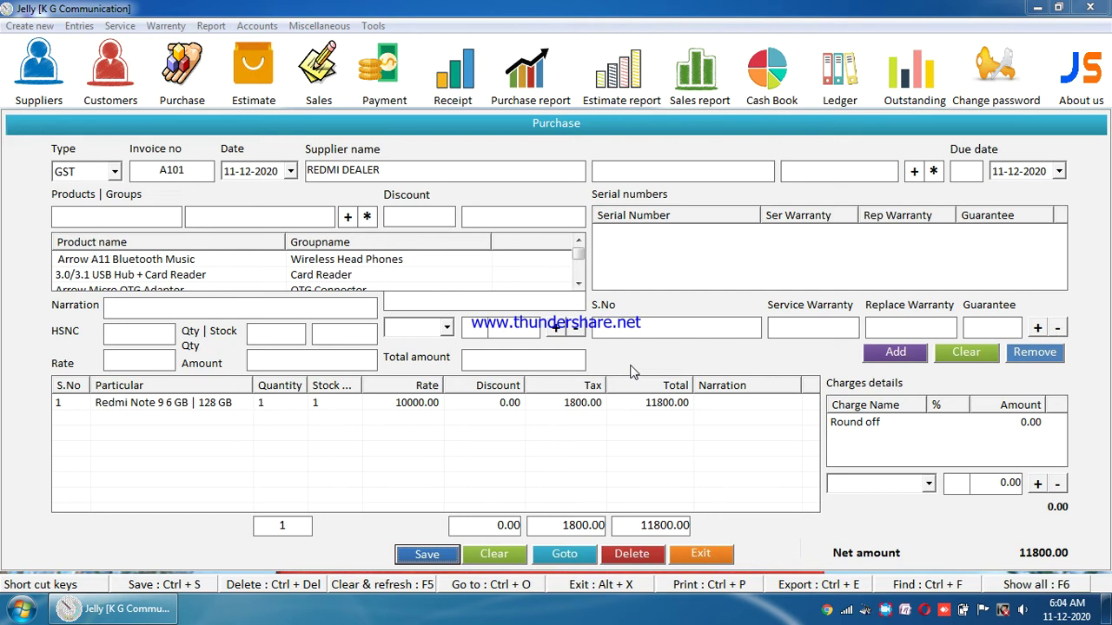
left_click(710, 556)
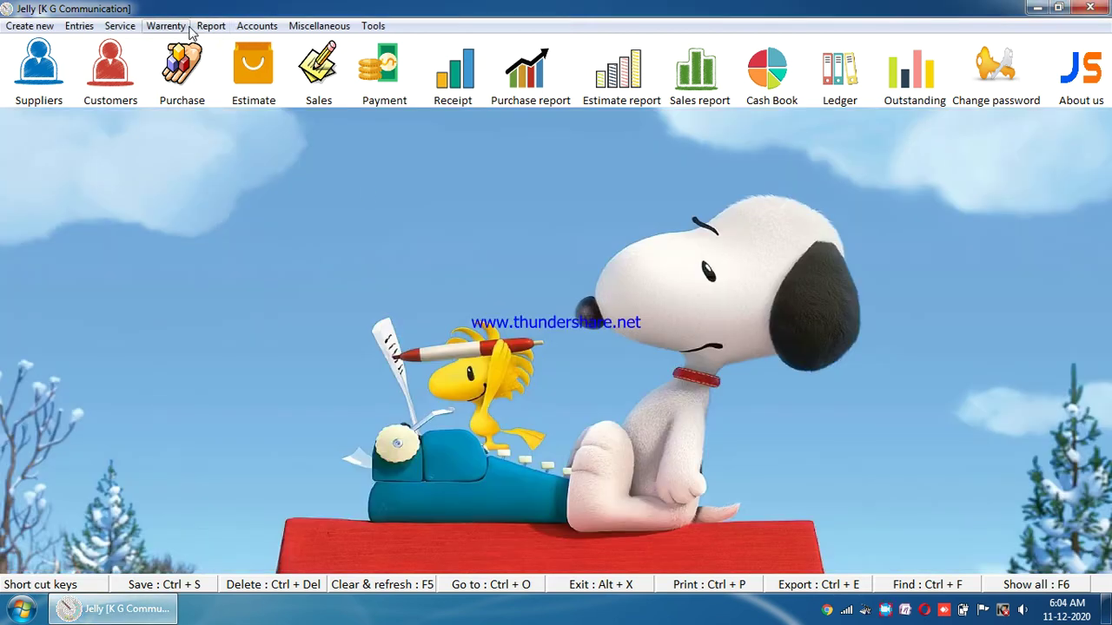
Step: View the purchase report for 11-12-2020 with the item details of invoice A101, and close it
left_click(208, 25)
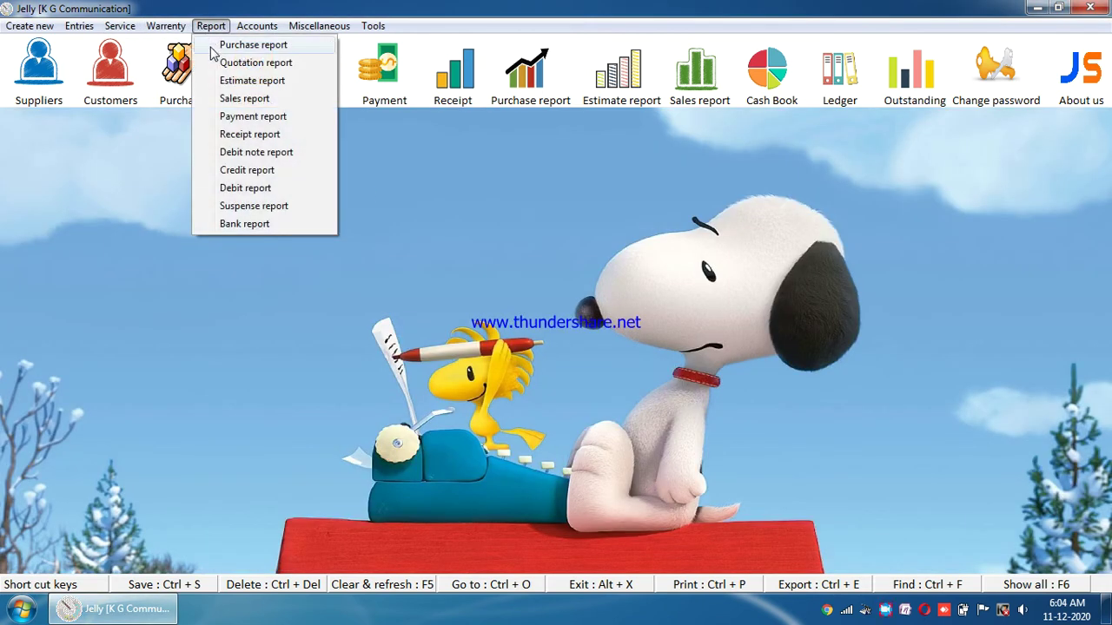
left_click(213, 45)
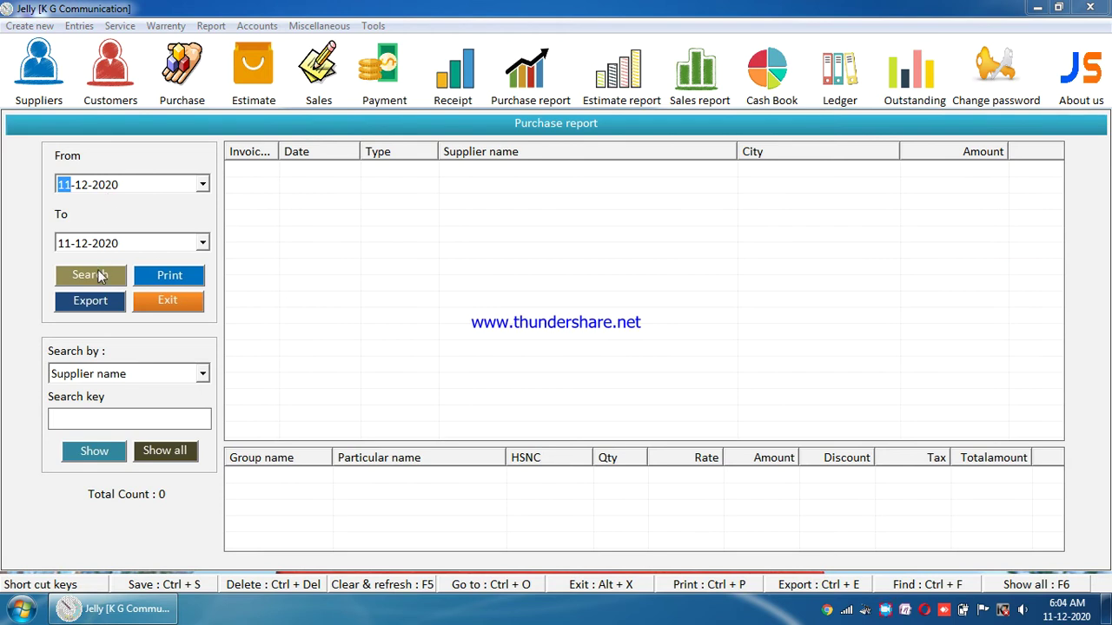
left_click(98, 275)
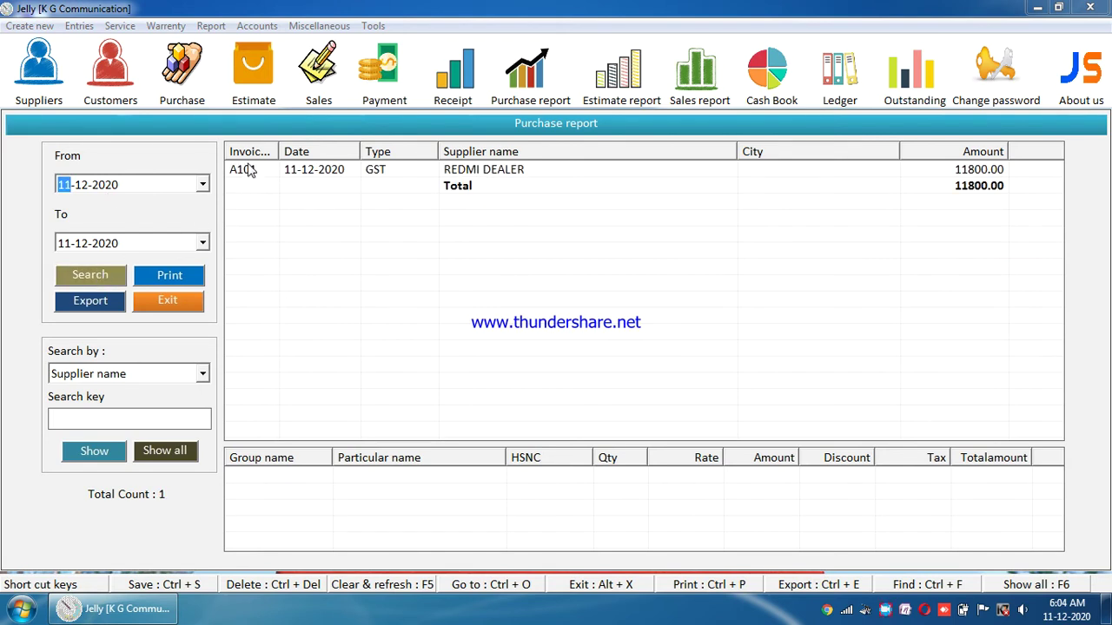
left_click(308, 174)
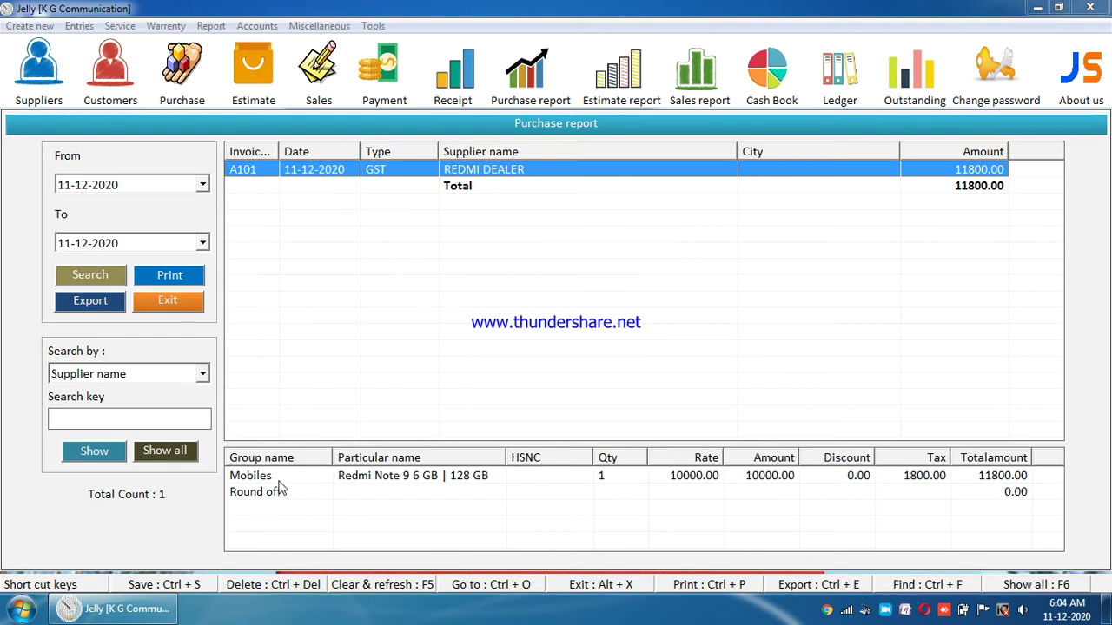
left_click(181, 312)
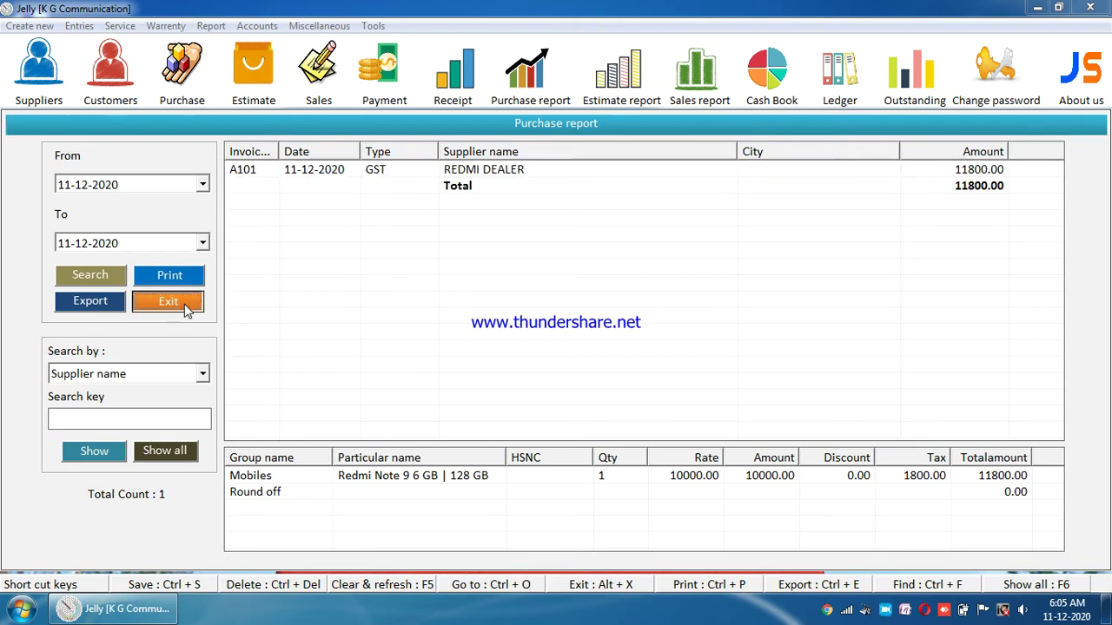
Step: View the quotation entry form and close it
left_click(80, 26)
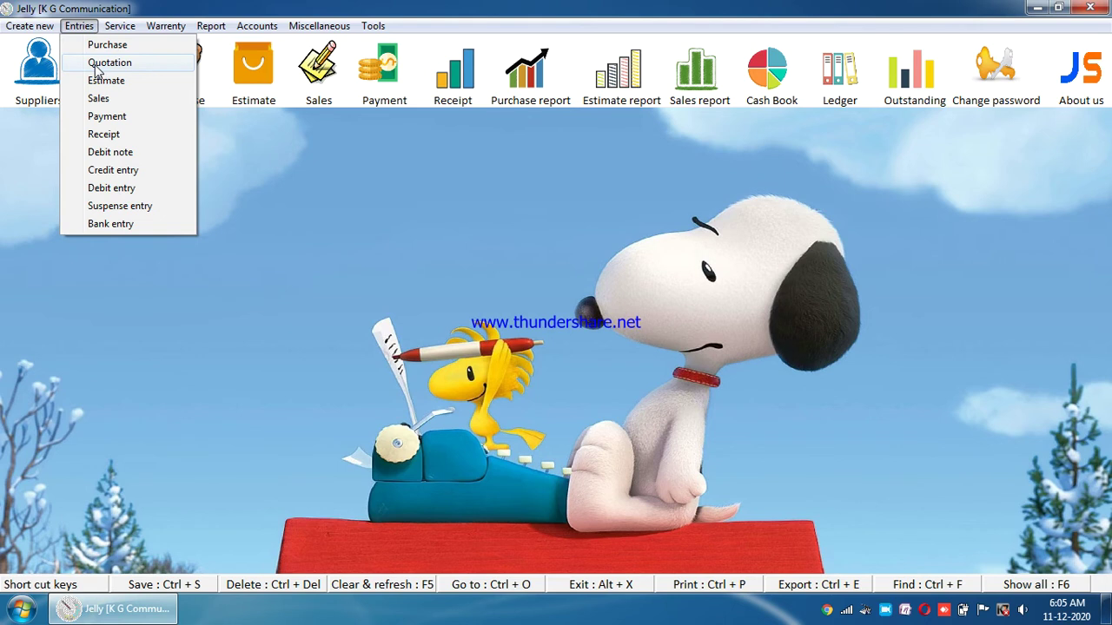
left_click(97, 64)
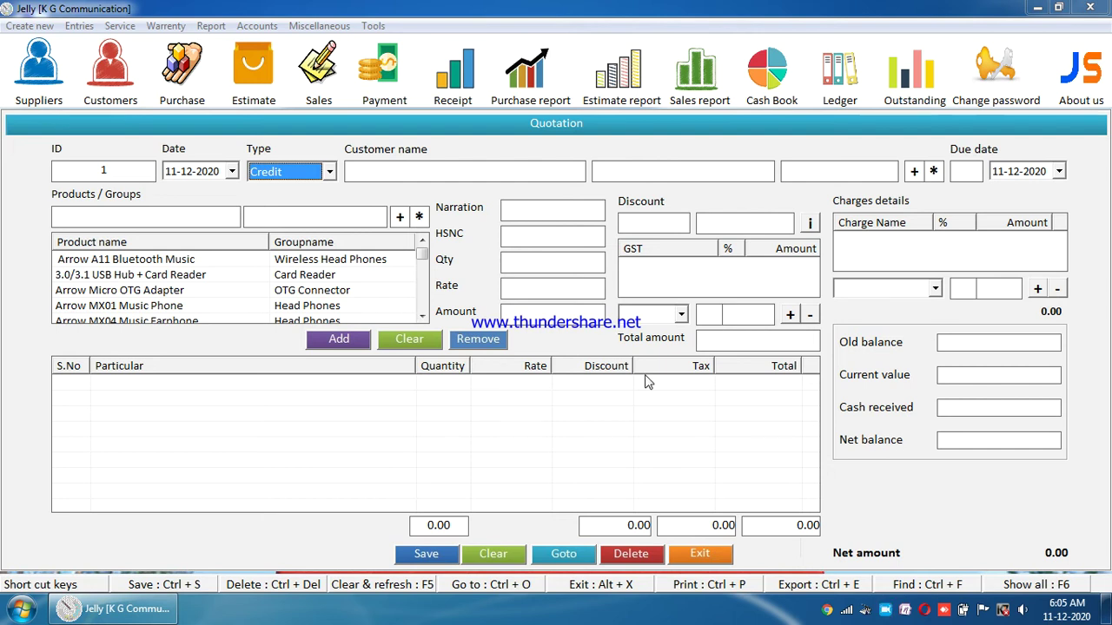
left_click(721, 551)
Step: Open a new sales entry, review the available payment types and keep Cash
left_click(81, 28)
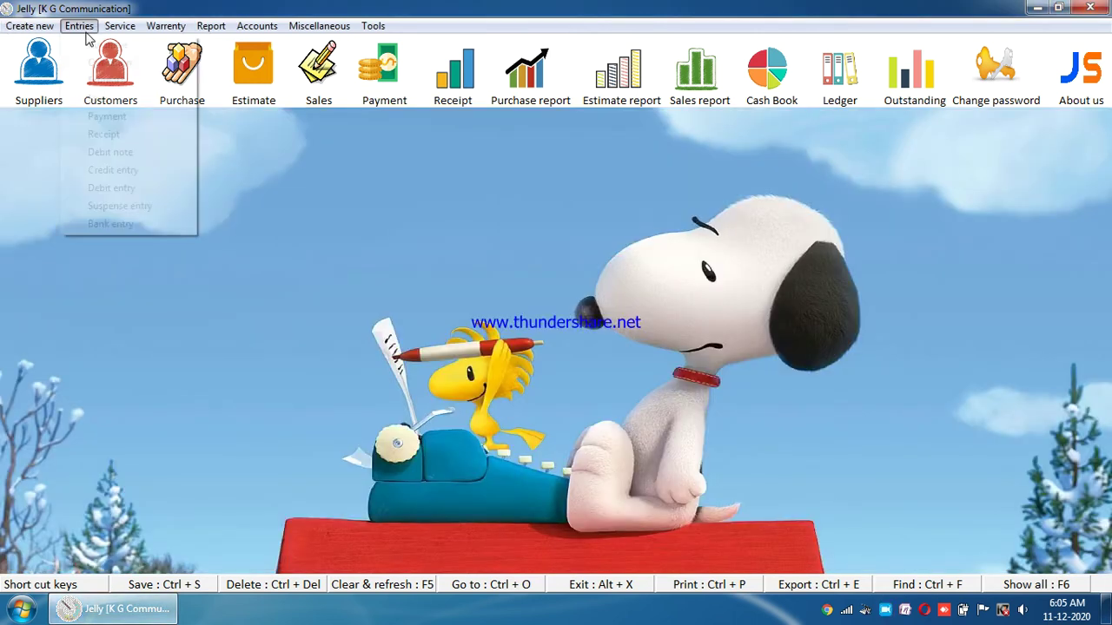
left_click(111, 98)
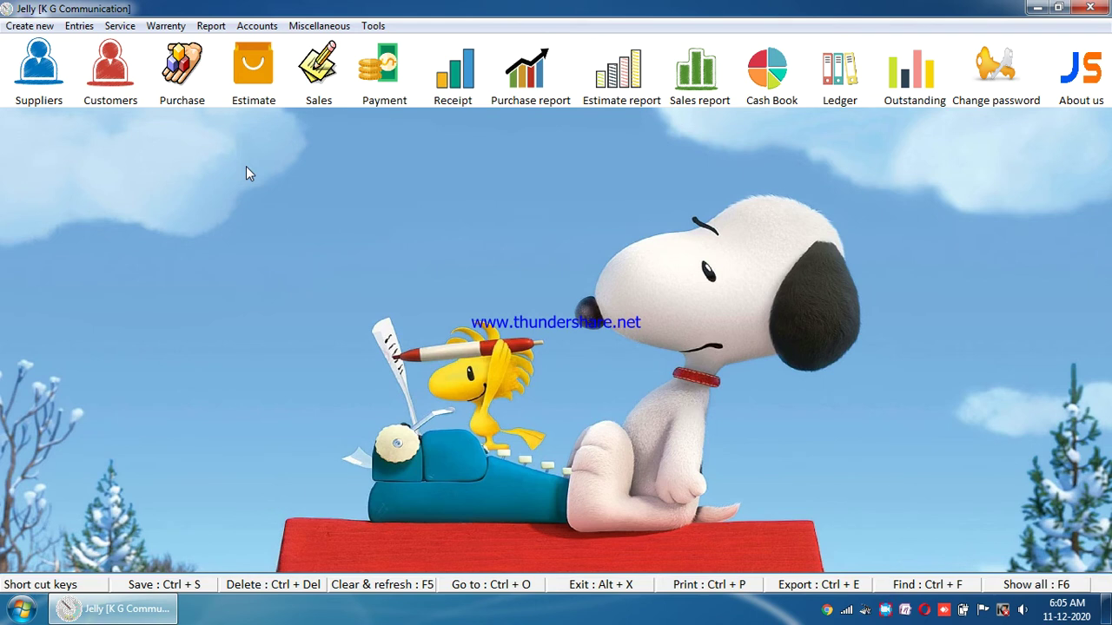
left_click(319, 70)
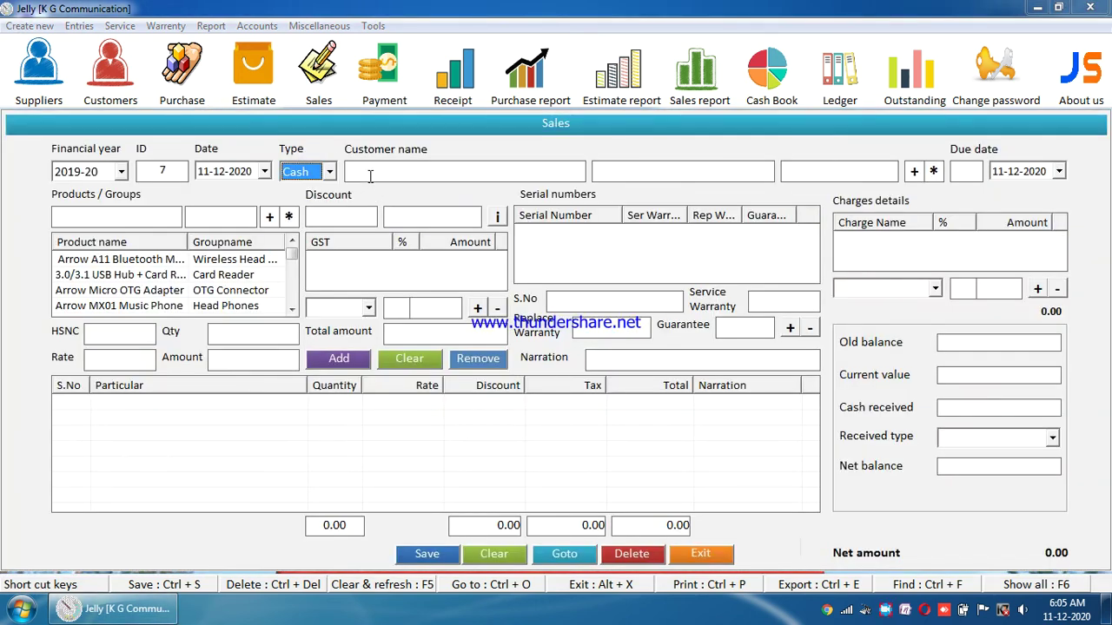
left_click(370, 175)
left_click(325, 177)
left_click(327, 175)
left_click(327, 176)
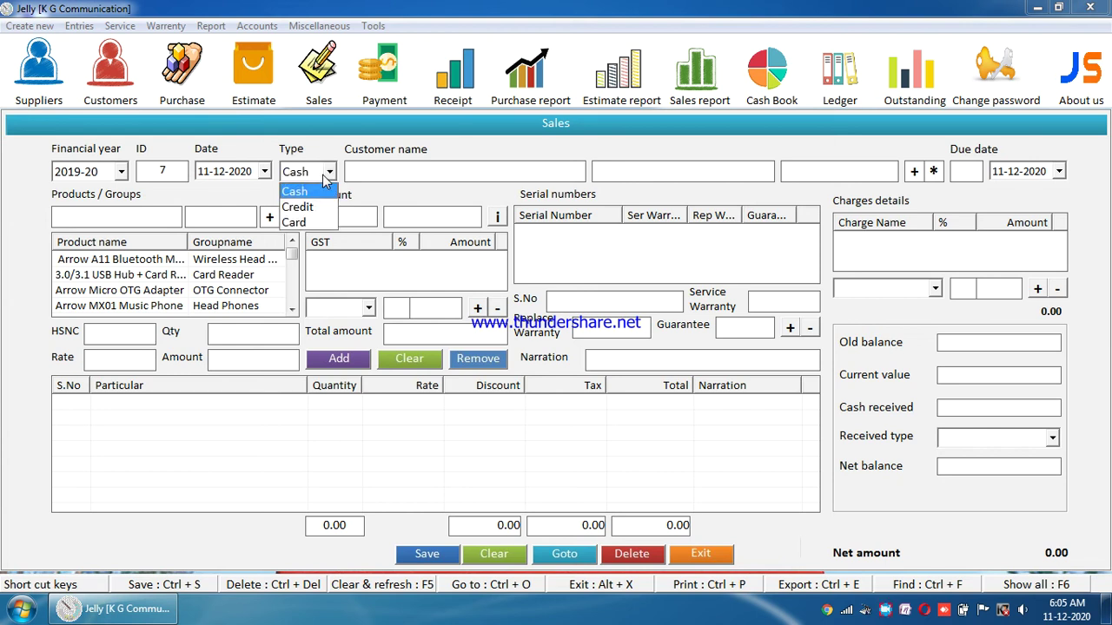
left_click(327, 175)
Step: Enter the customer's name and city in the sales entry
left_click(409, 174)
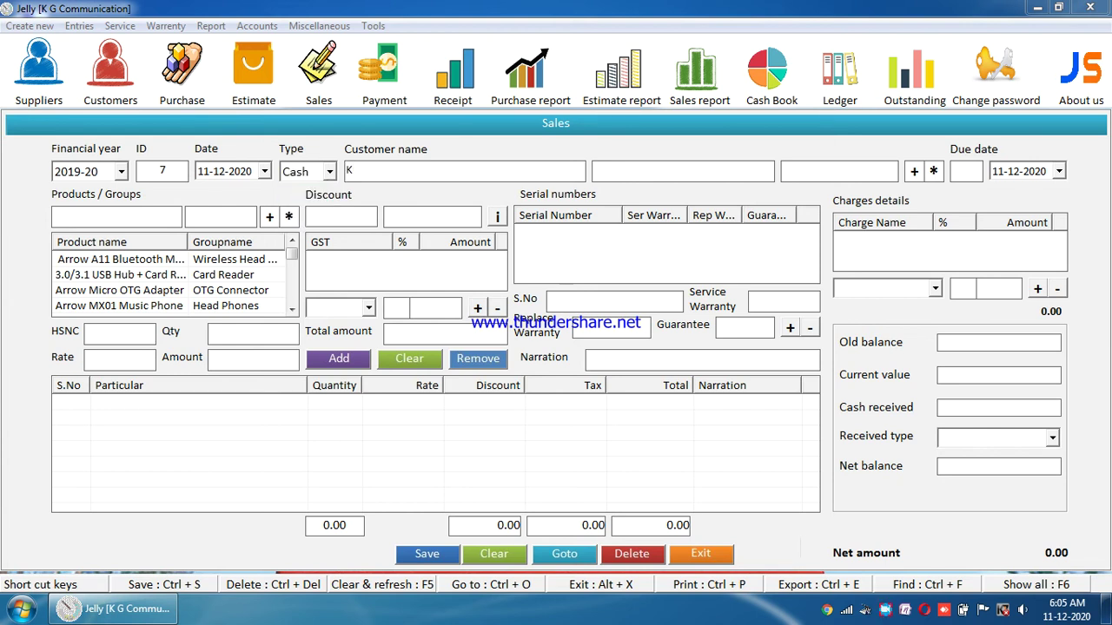
type("KISHORE")
type("TIRUPPUR")
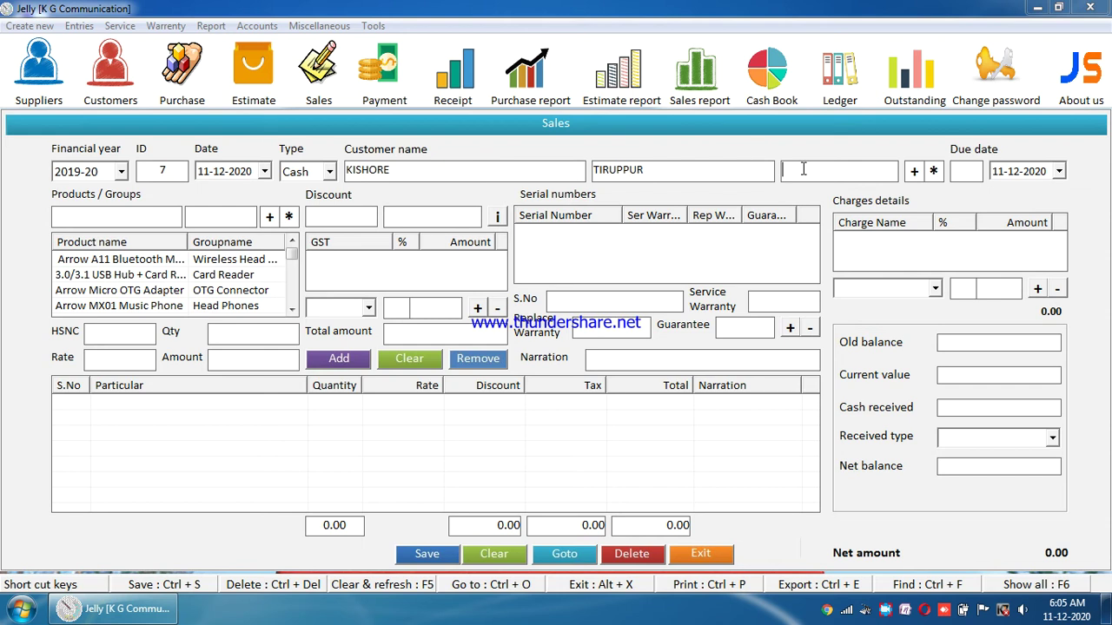
Step: Search the products for REDMI and pick Redmi Note 9 6 GB | 128 GB as the sale item
left_click(129, 217)
type("RE")
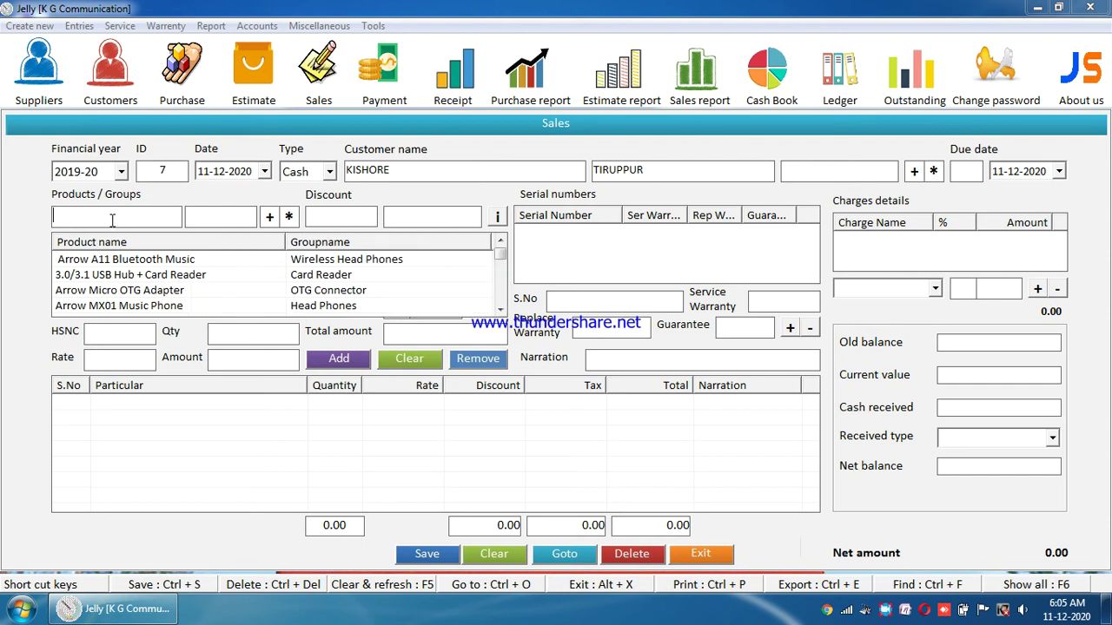
type("DMI")
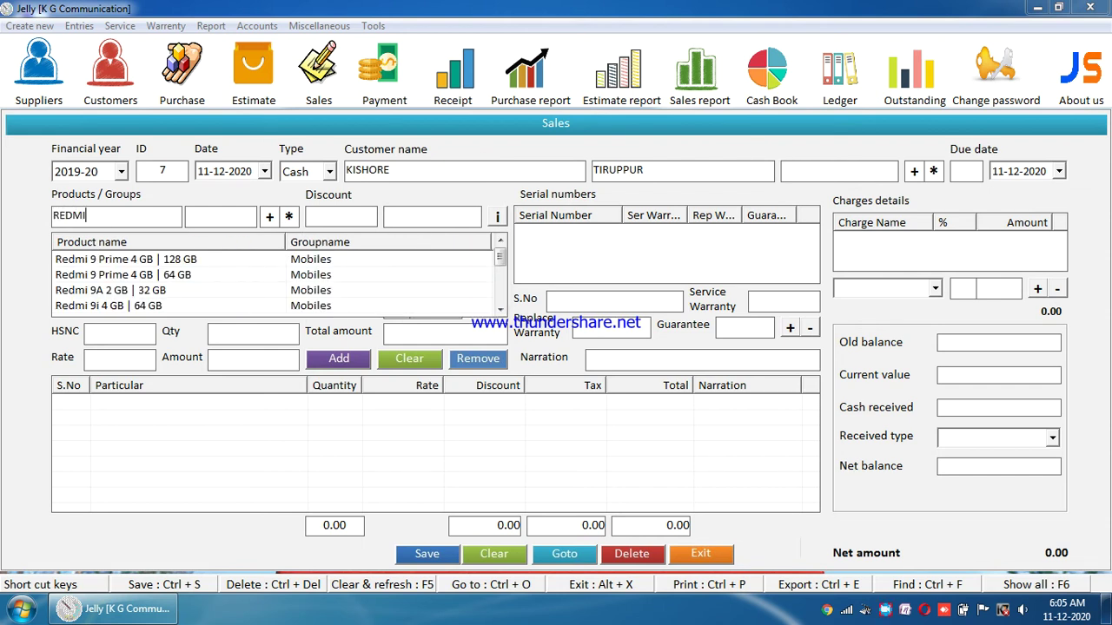
key("Down")
key("Down")
key("Down")
key("Down")
key("Down")
key("Down")
key("Down")
key("Down")
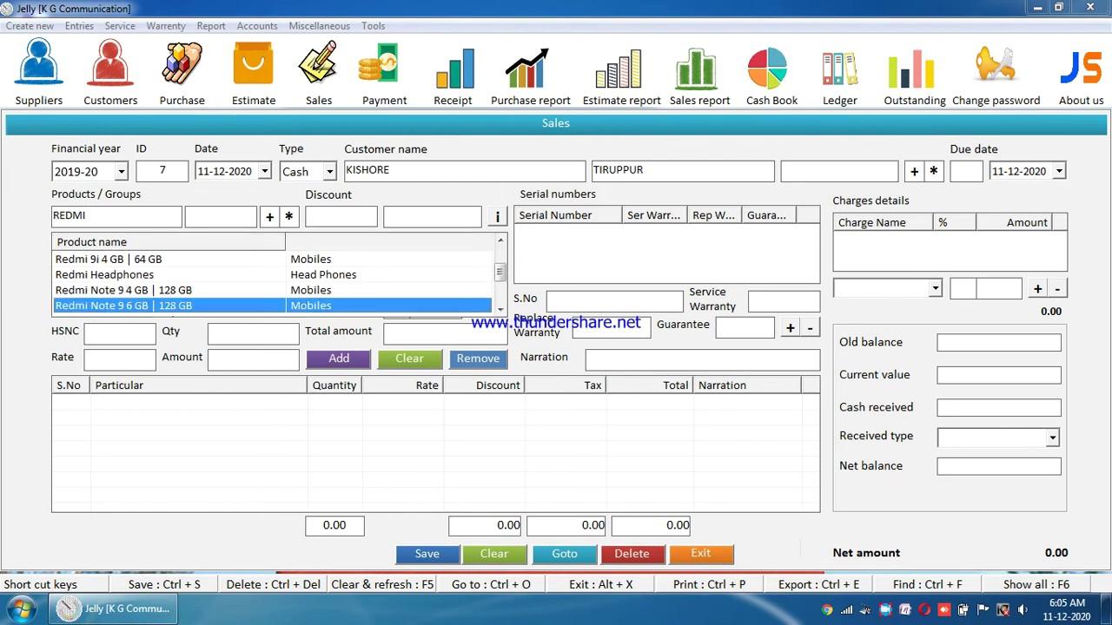
key("Up")
key("Return")
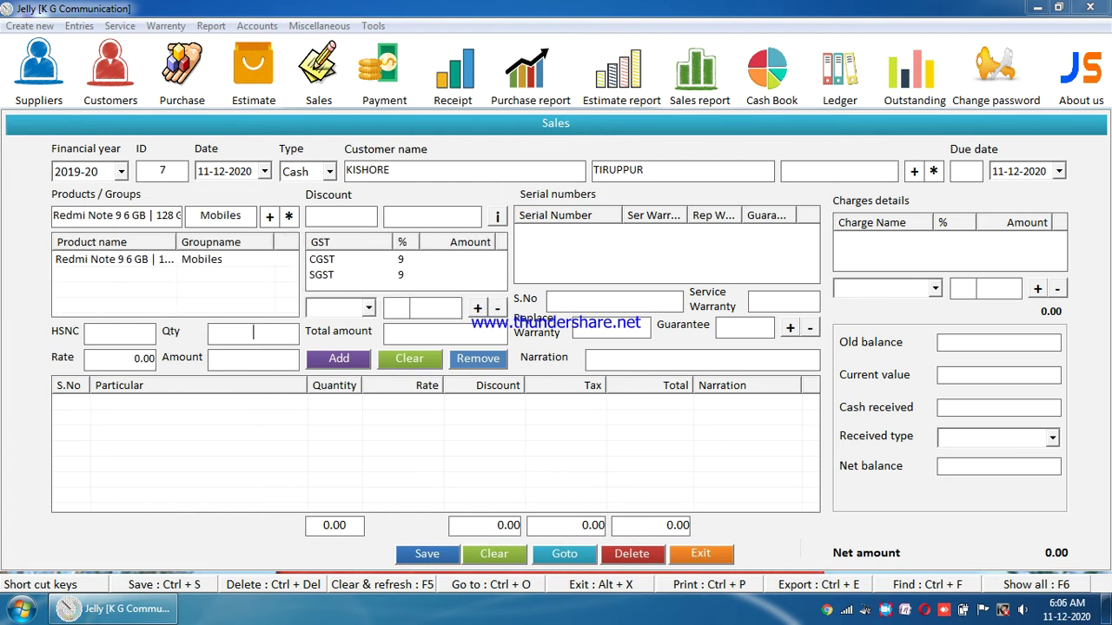
Step: Set the item's quantity to 1 and rate to 11000, and convert that rate to include GST
key("Return")
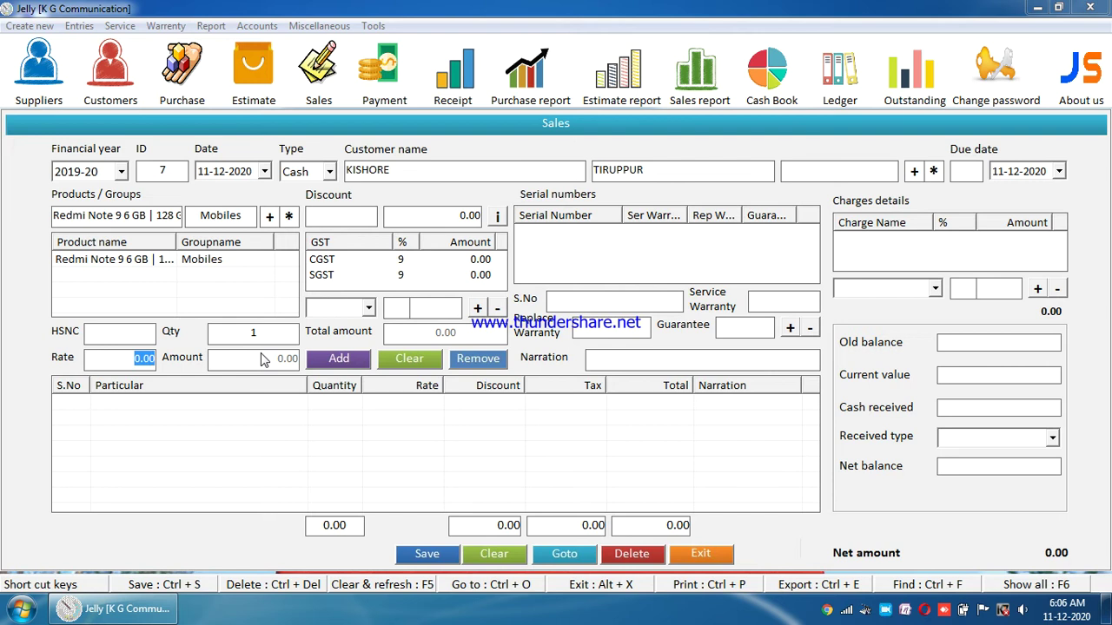
type("100")
type("1000")
key("Tab")
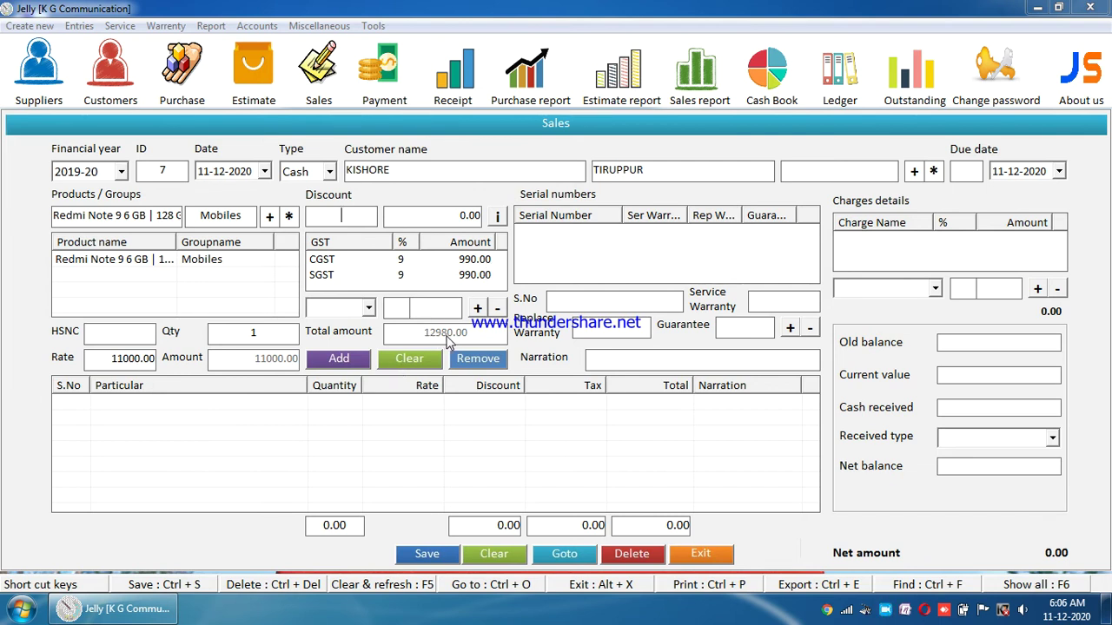
left_click(499, 219)
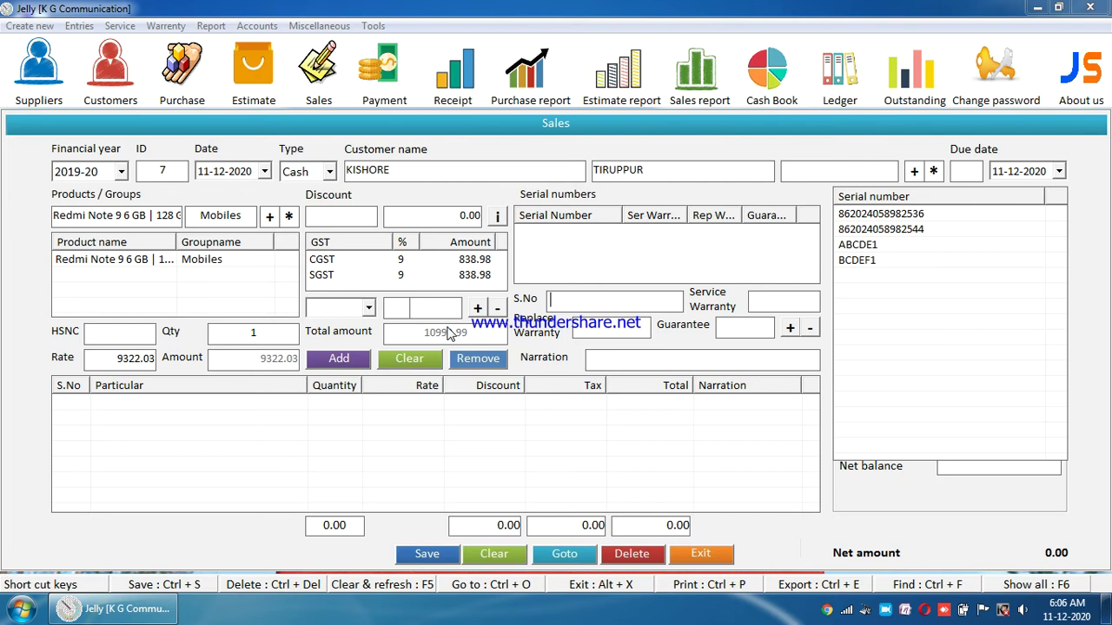
Step: Assign serial numbers ABCDE1 and BCDEF1 to the phone and add it to the sale's item list
left_click(860, 247)
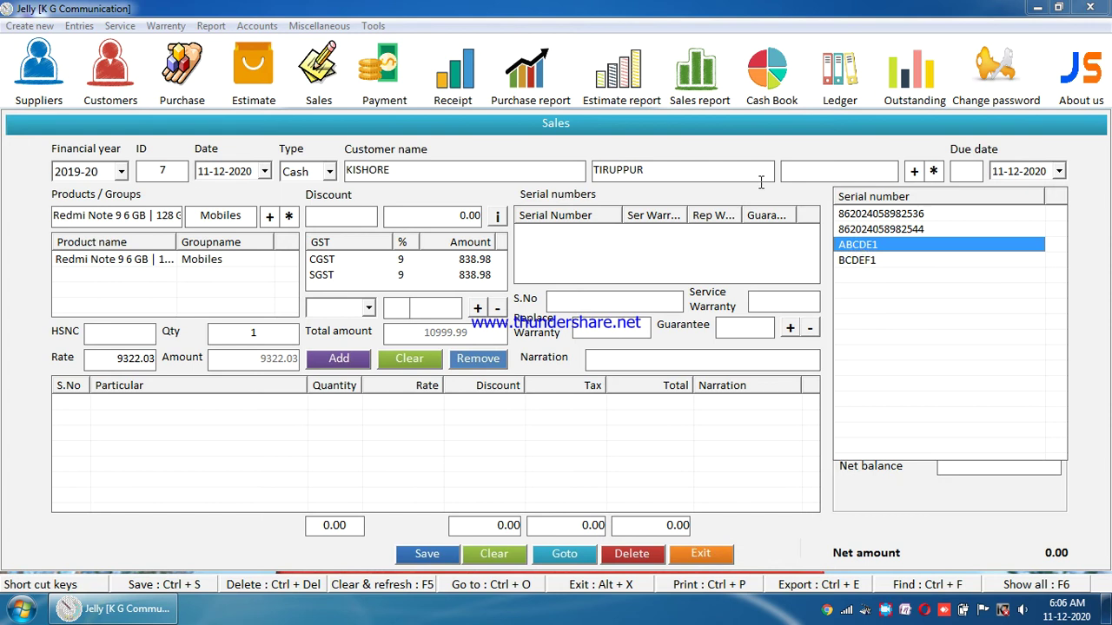
key("Return")
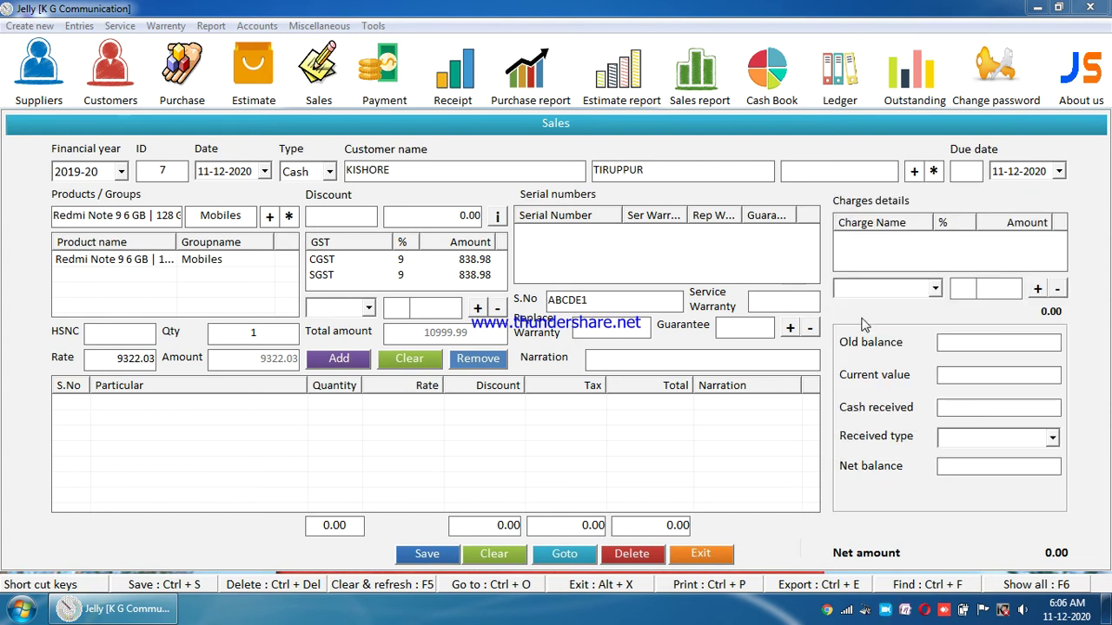
left_click(792, 329)
type("CD")
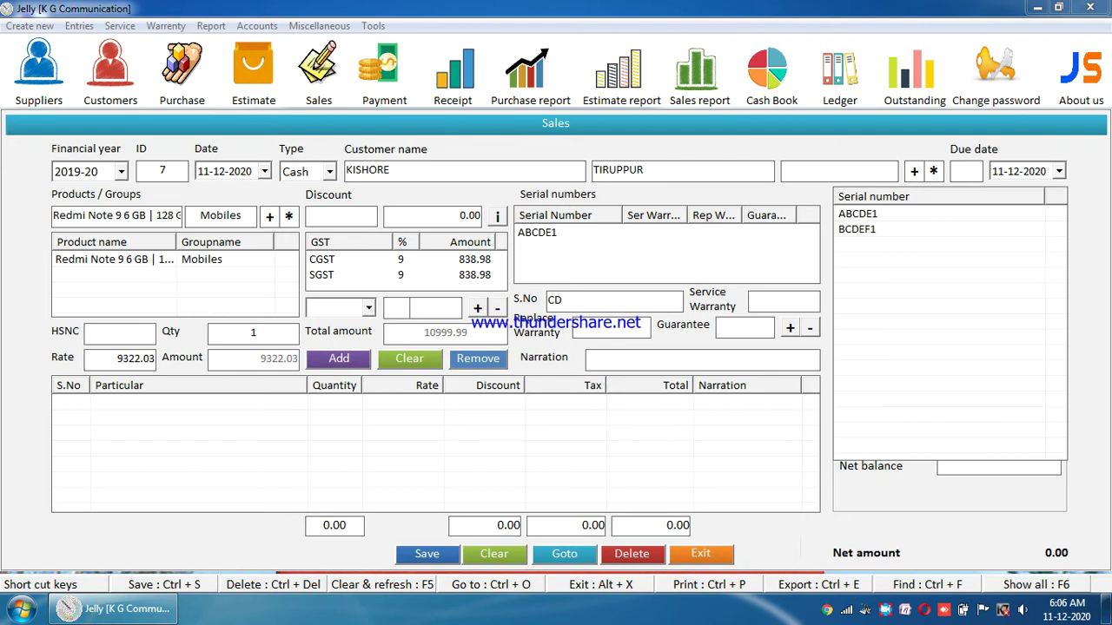
key("Down")
key("Return")
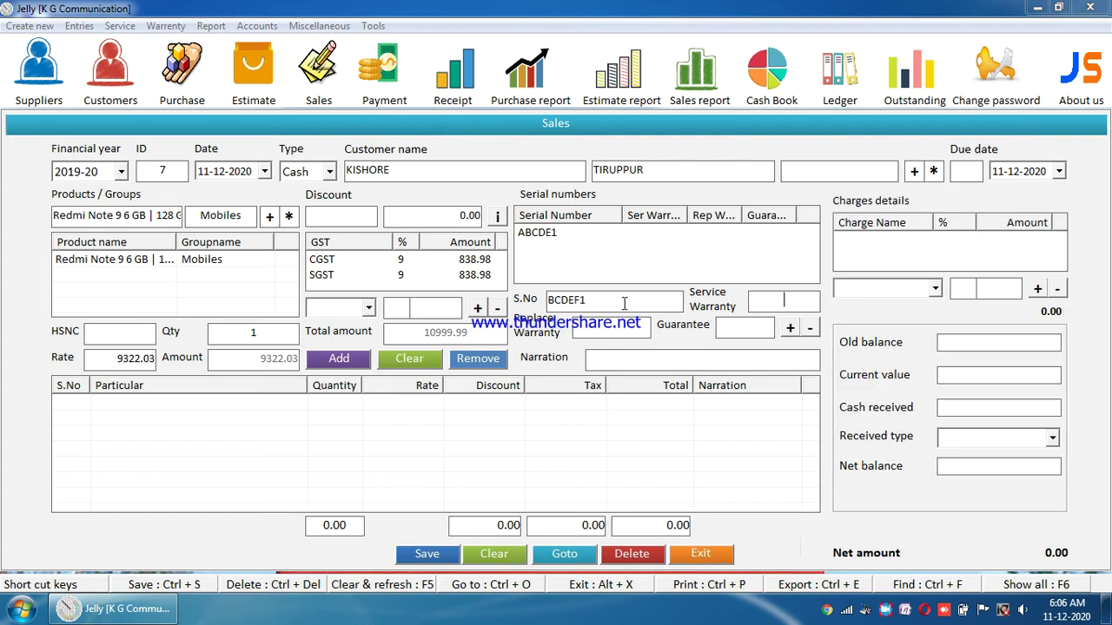
left_click(790, 328)
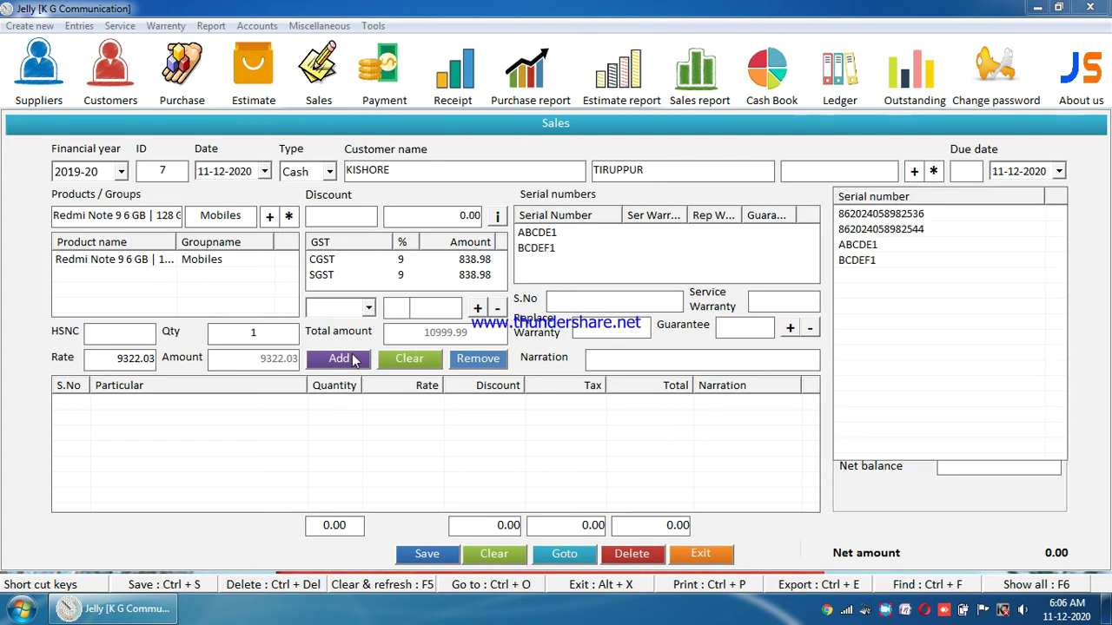
left_click(352, 362)
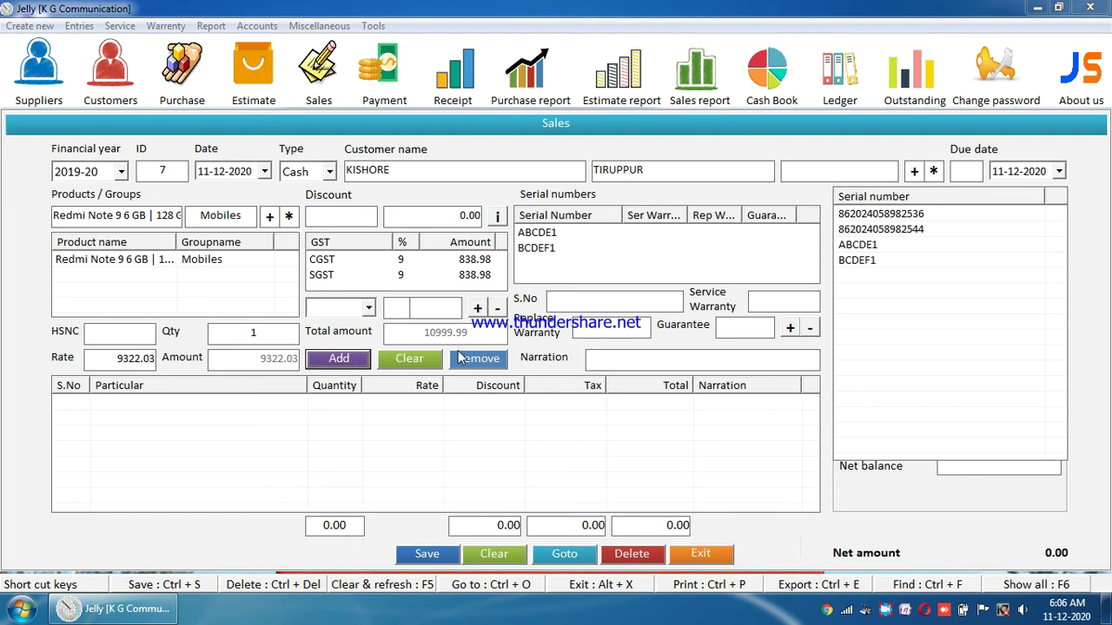
key("Return")
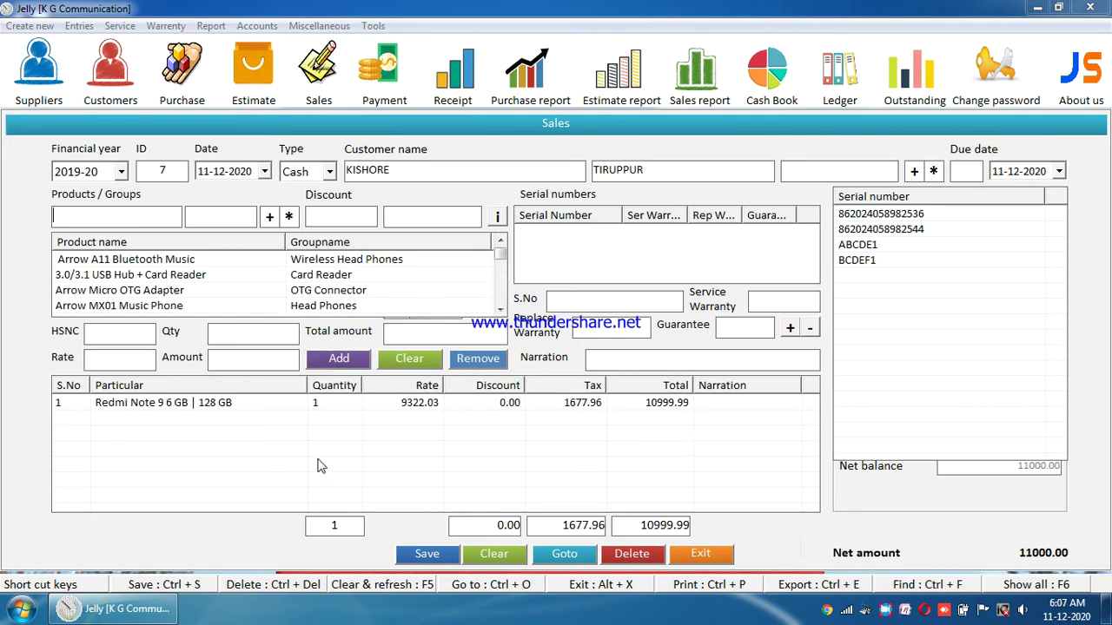
Step: Save the sale and look through its invoice in the print preview
left_click(426, 553)
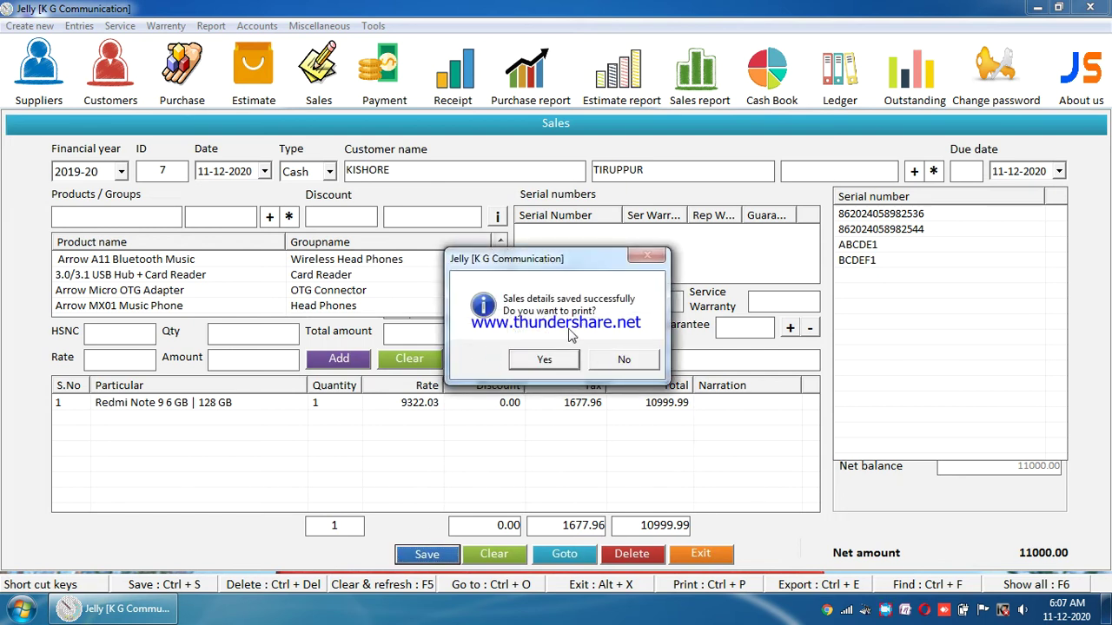
left_click(544, 360)
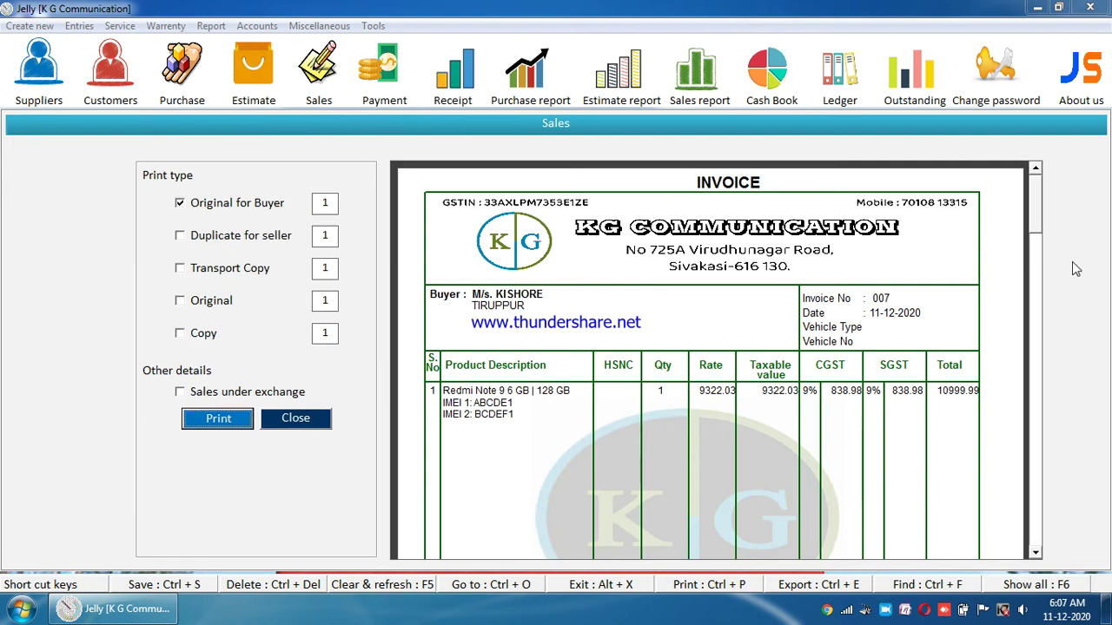
left_click_drag(1037, 214, 1036, 271)
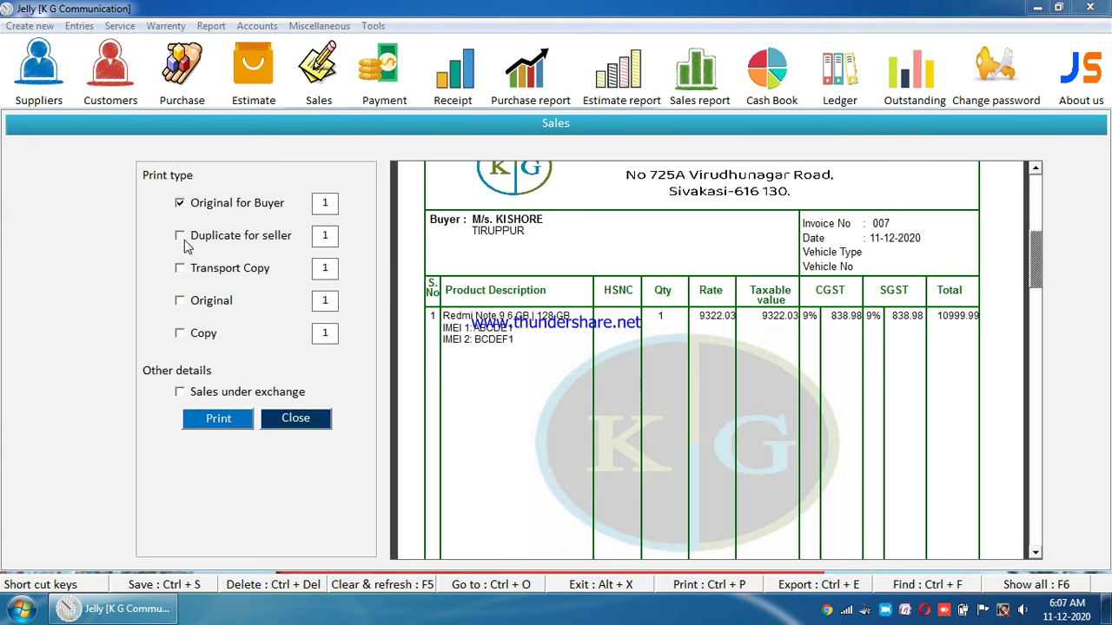
left_click_drag(1036, 259, 1036, 328)
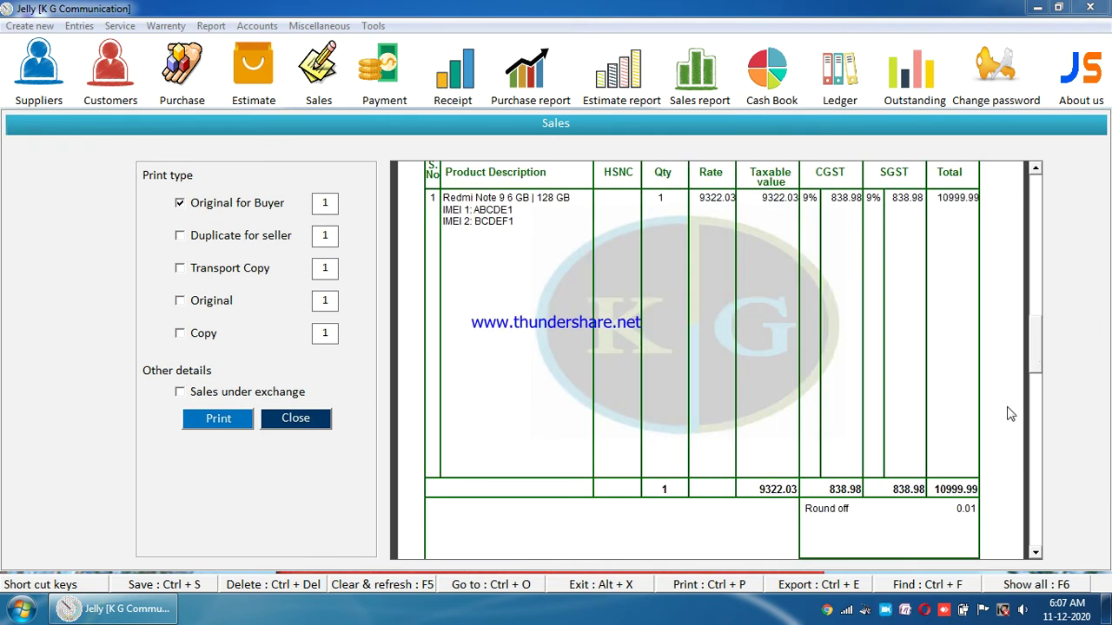
left_click_drag(1035, 374, 1035, 387)
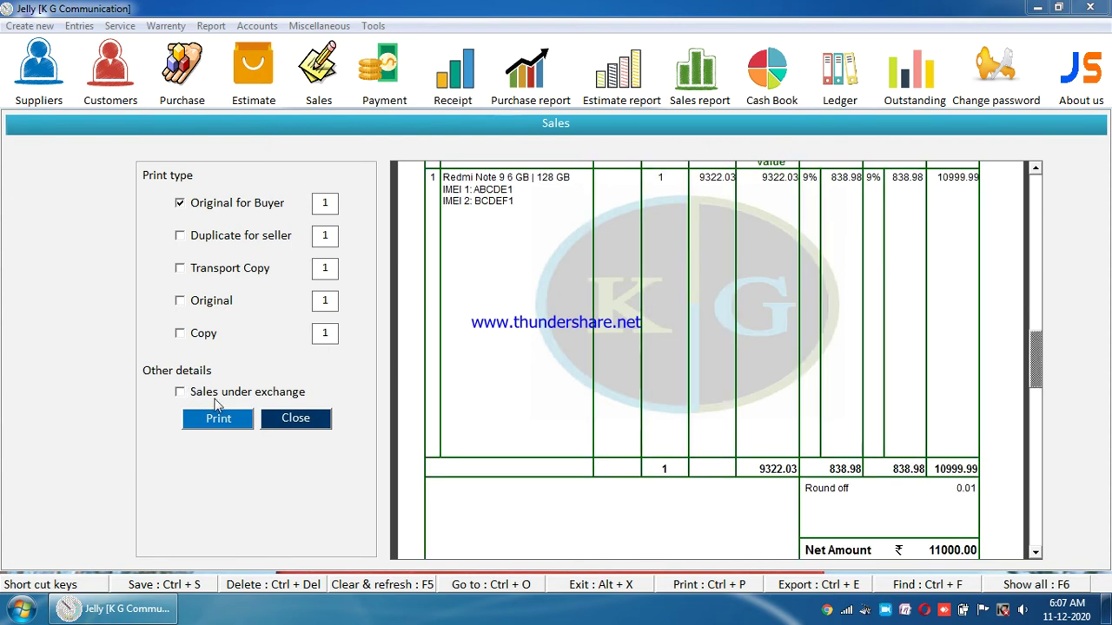
Step: Turn on the sales under exchange note, check it in the invoice preview, and close the preview
left_click(180, 391)
left_click_drag(1034, 370, 1036, 423)
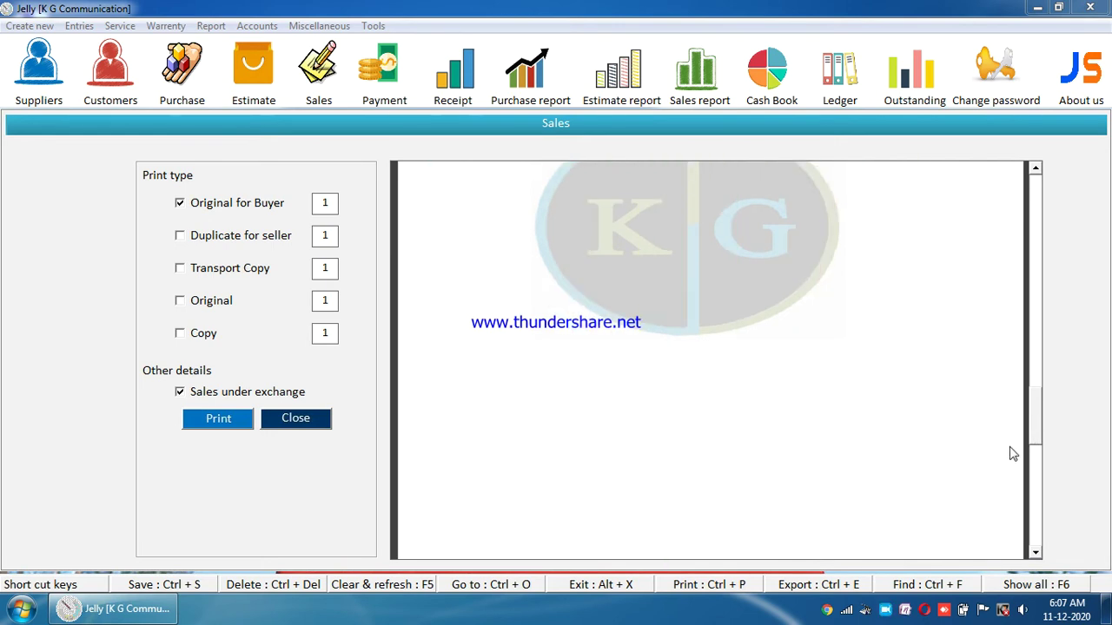
left_click(1035, 418)
left_click(179, 235)
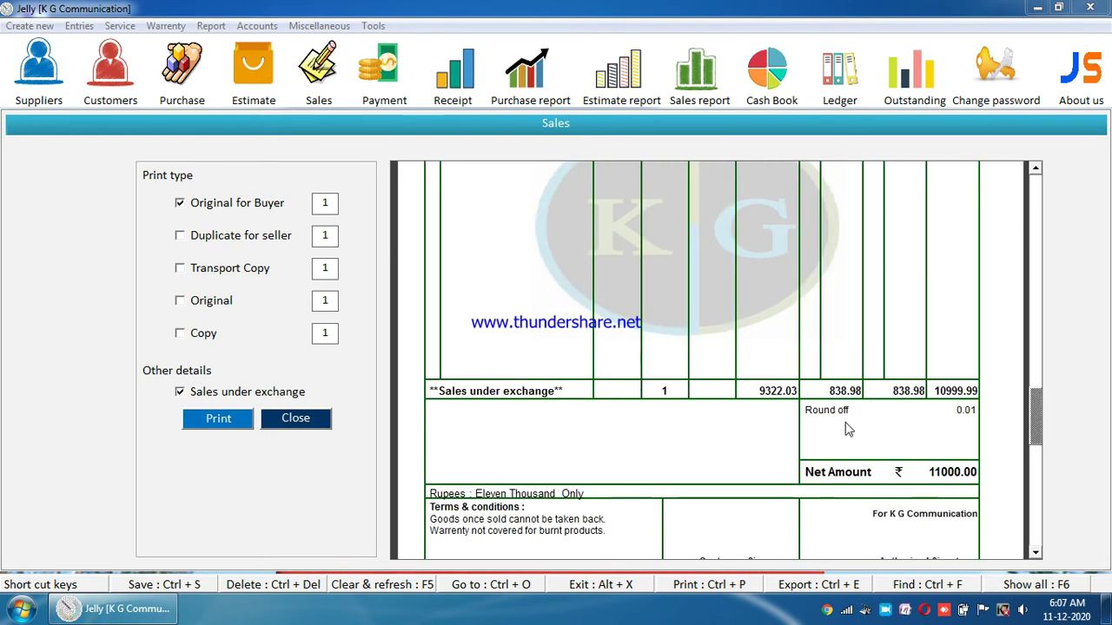
left_click(310, 428)
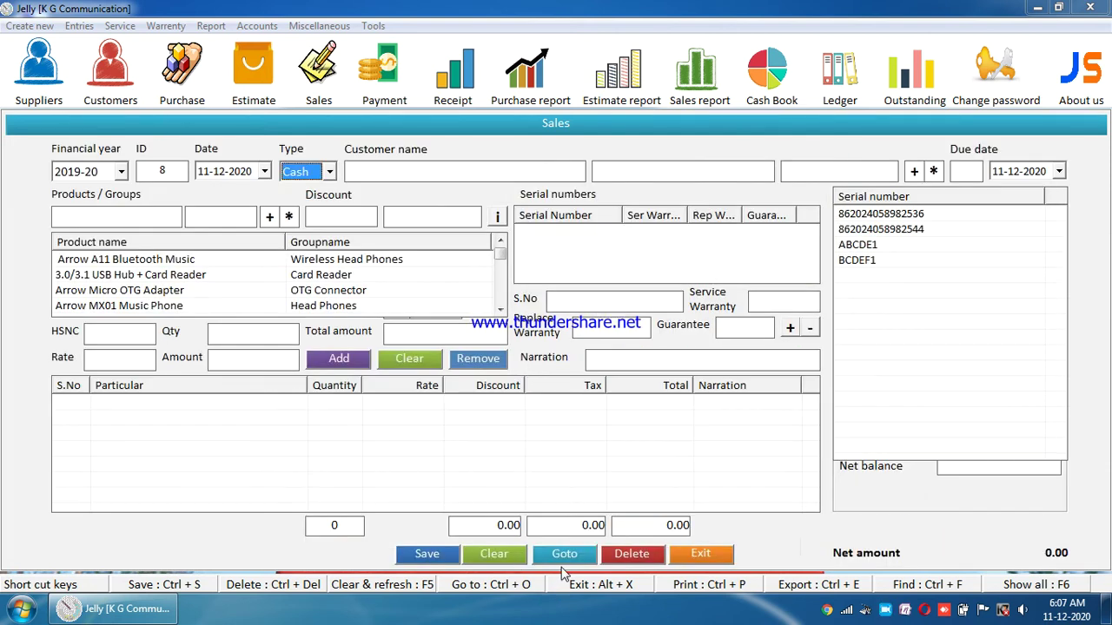
Step: Search saved sales from 11-12-2019 to 11-12-2020, open the 11-12-2020 cash sale of 11000, and close the sales form
left_click(563, 560)
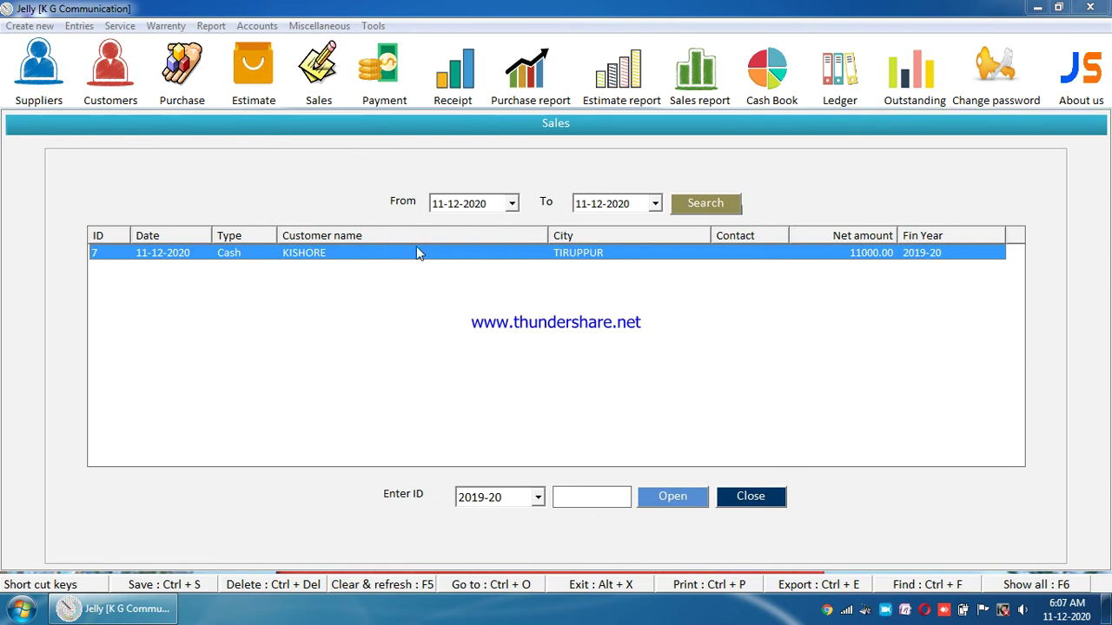
left_click(571, 500)
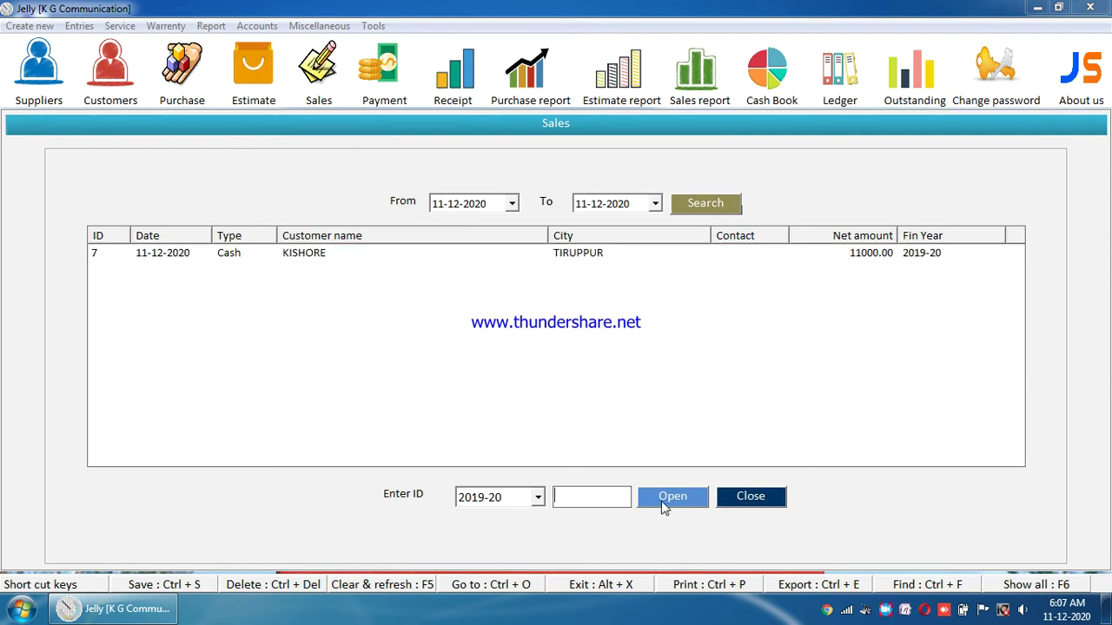
left_click(476, 207)
key("Down")
left_click(684, 209)
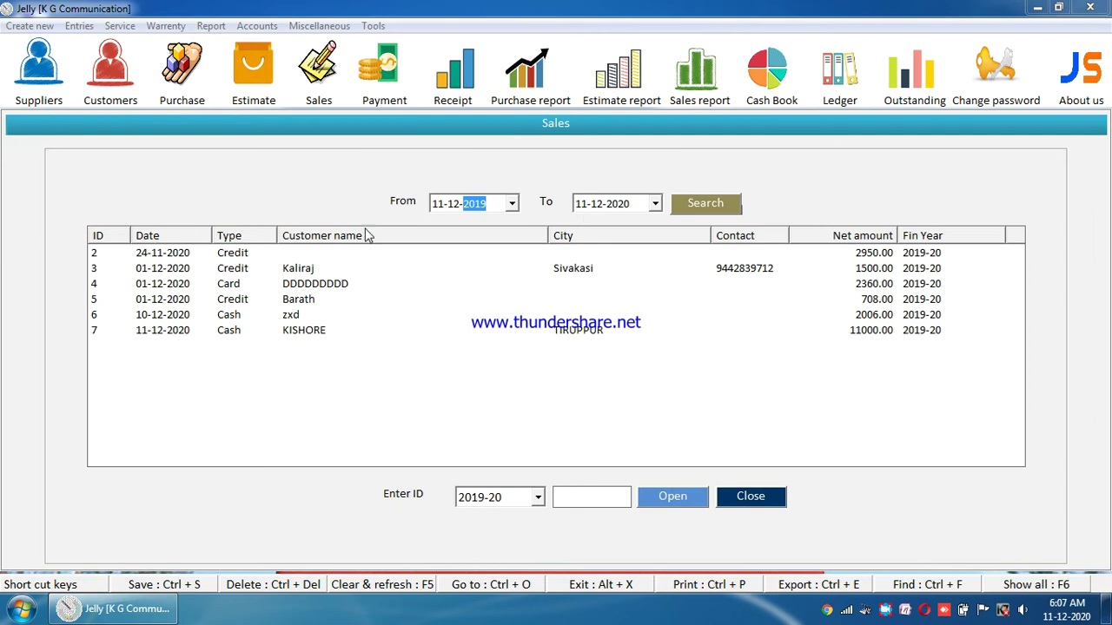
left_click(292, 339)
double_click(293, 337)
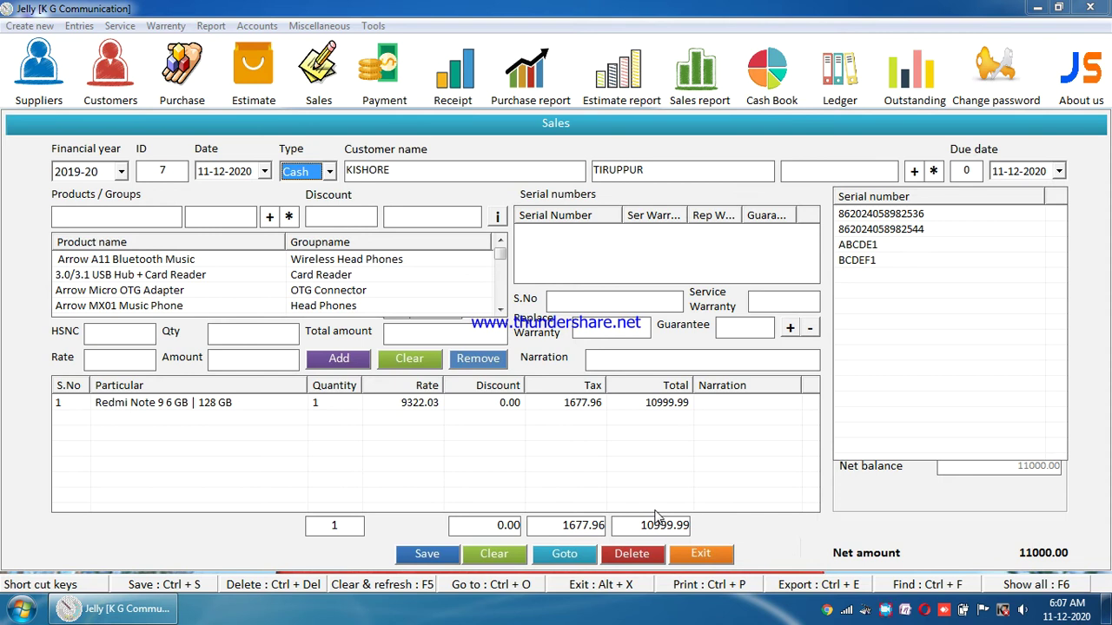
left_click(702, 556)
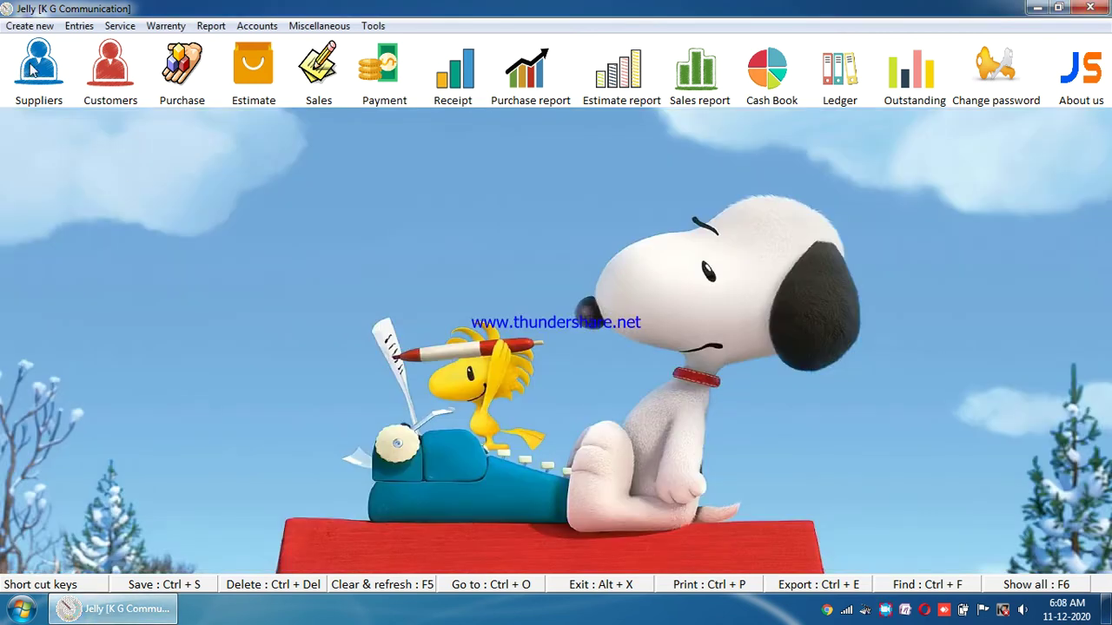
Step: Record and save a cash payment of 1500 to REDMI DEALER, and close the payment form
left_click(79, 25)
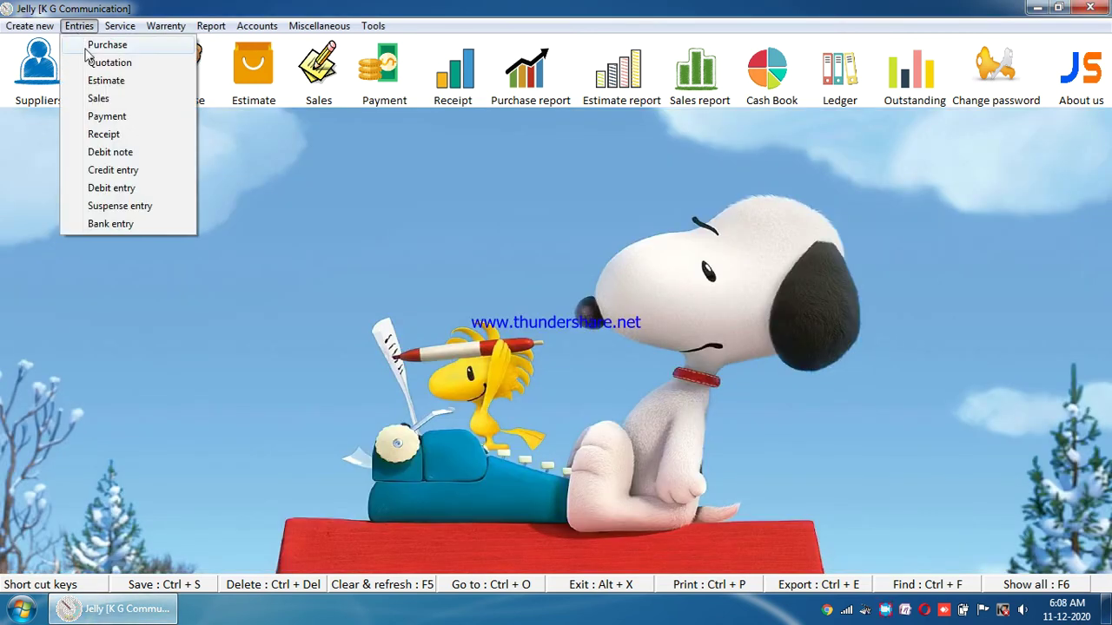
left_click(99, 122)
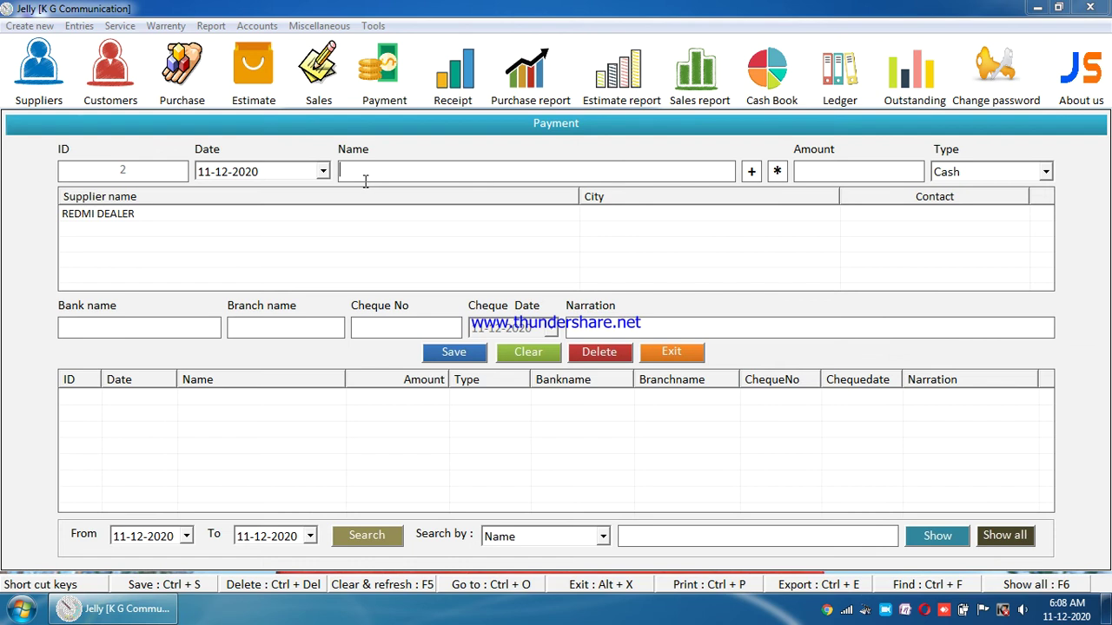
key("Down")
key("Return")
type("1500")
key("Return")
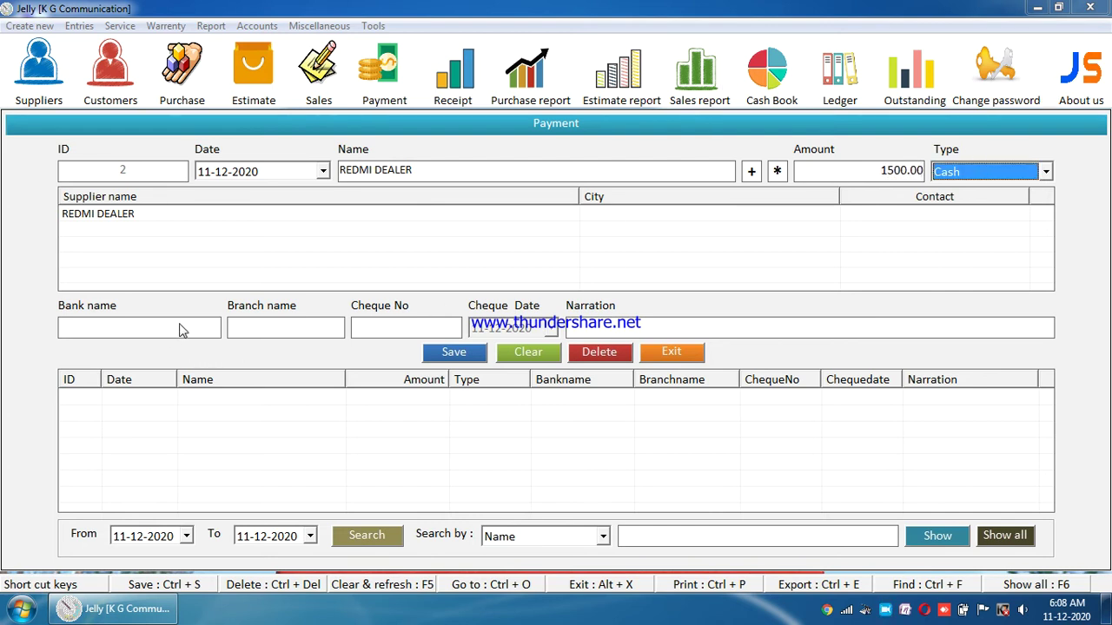
left_click(459, 357)
left_click(651, 360)
left_click(667, 353)
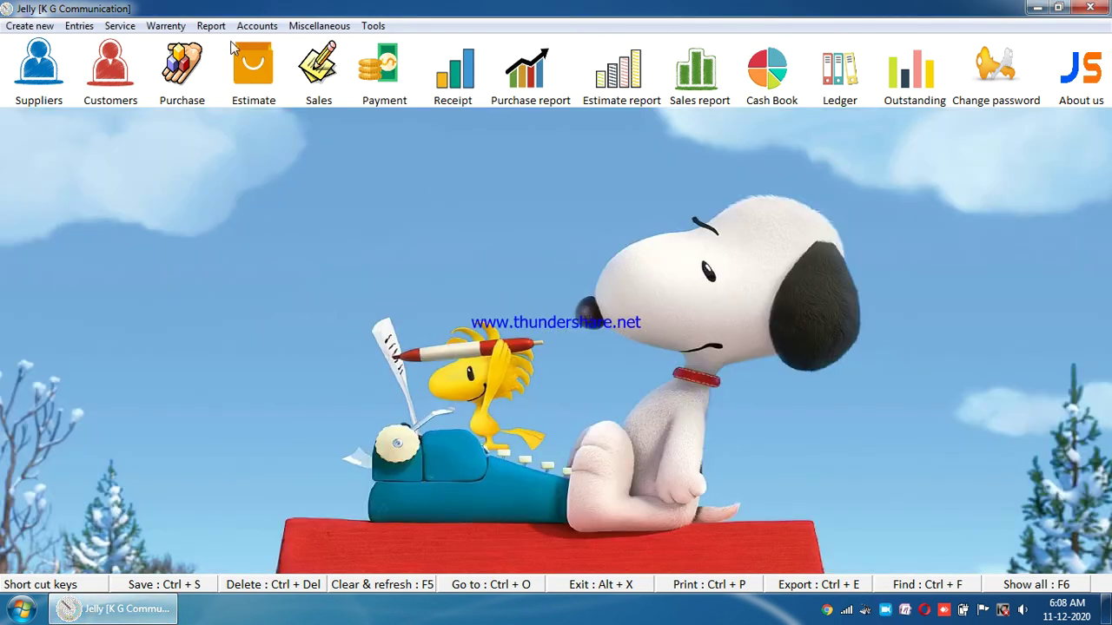
Step: Show the supplier ledger of REDMI DEALER for 11-12-2020
left_click(256, 26)
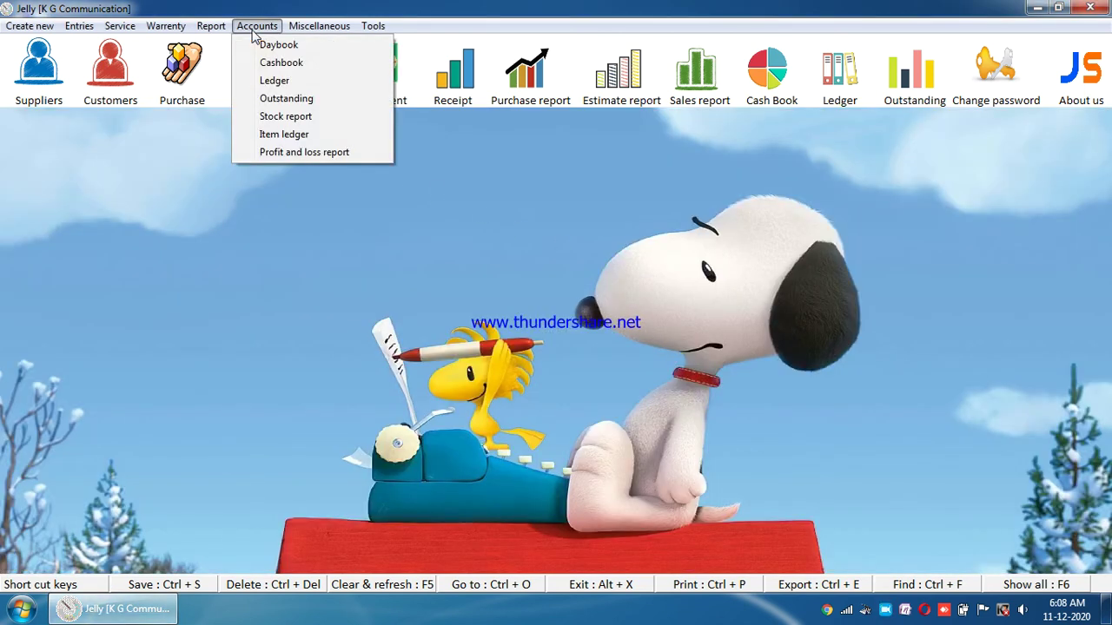
left_click(257, 80)
left_click(195, 158)
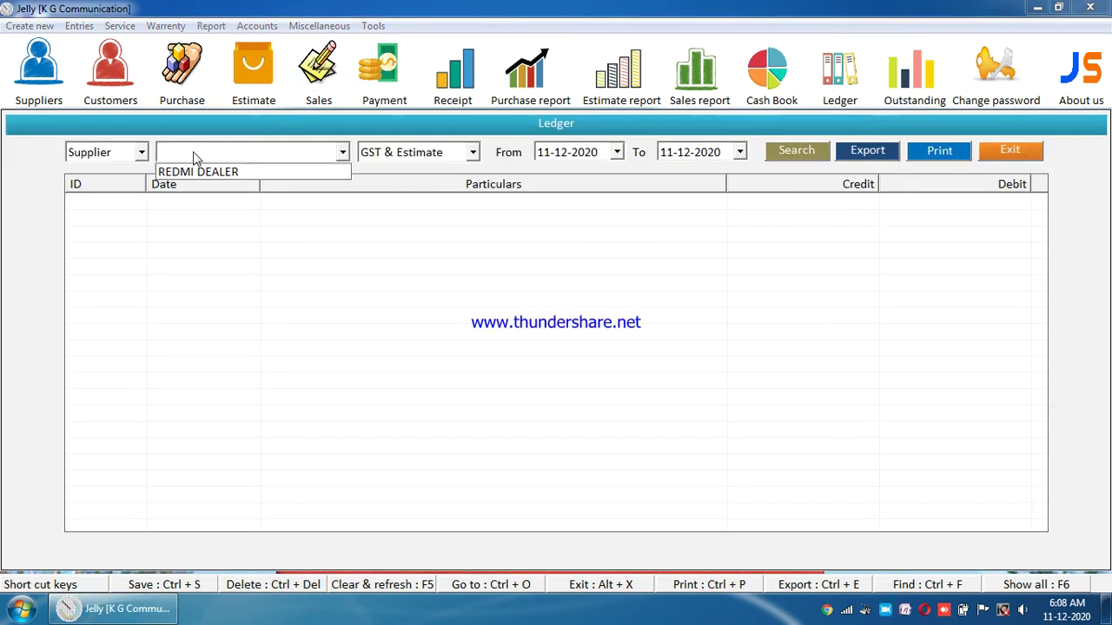
left_click(199, 172)
left_click(771, 160)
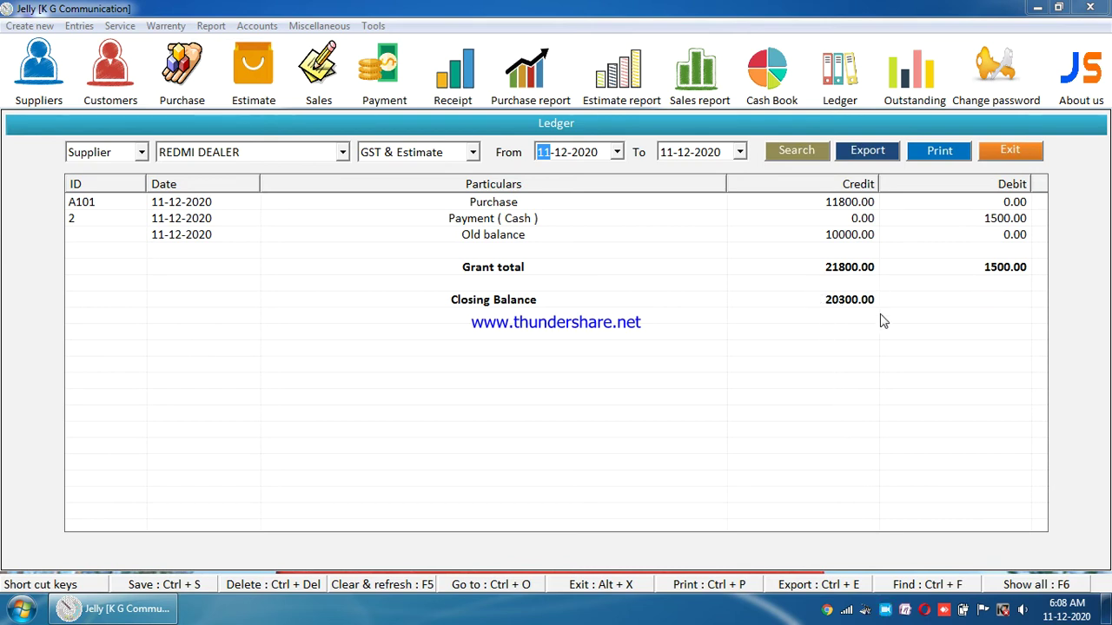
Step: Check the account types available for the ledger and close the ledger
left_click(122, 152)
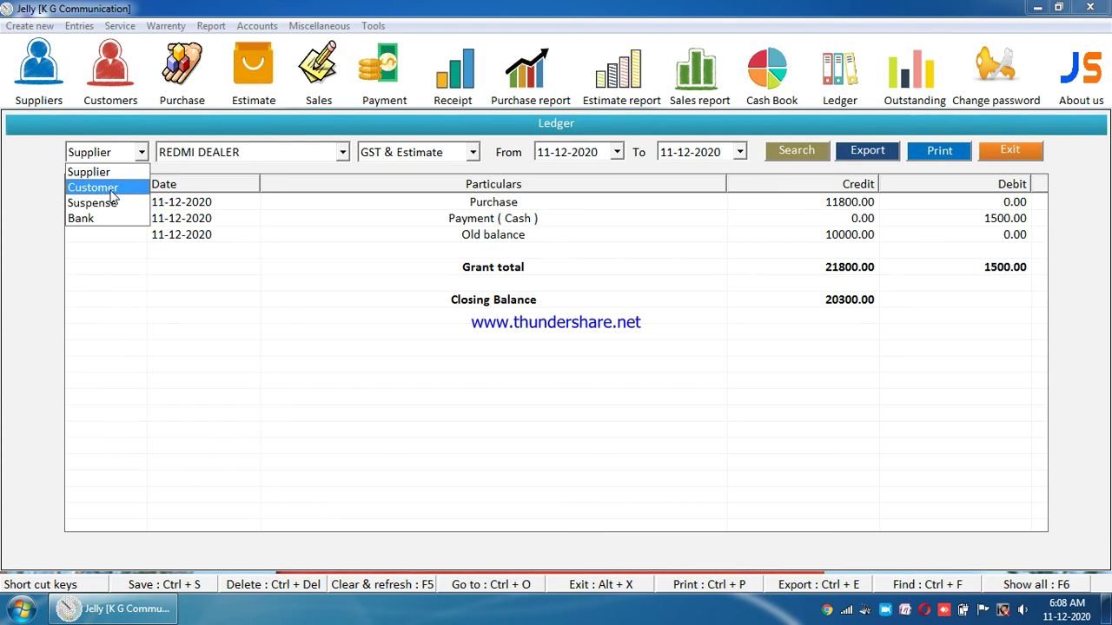
left_click(988, 155)
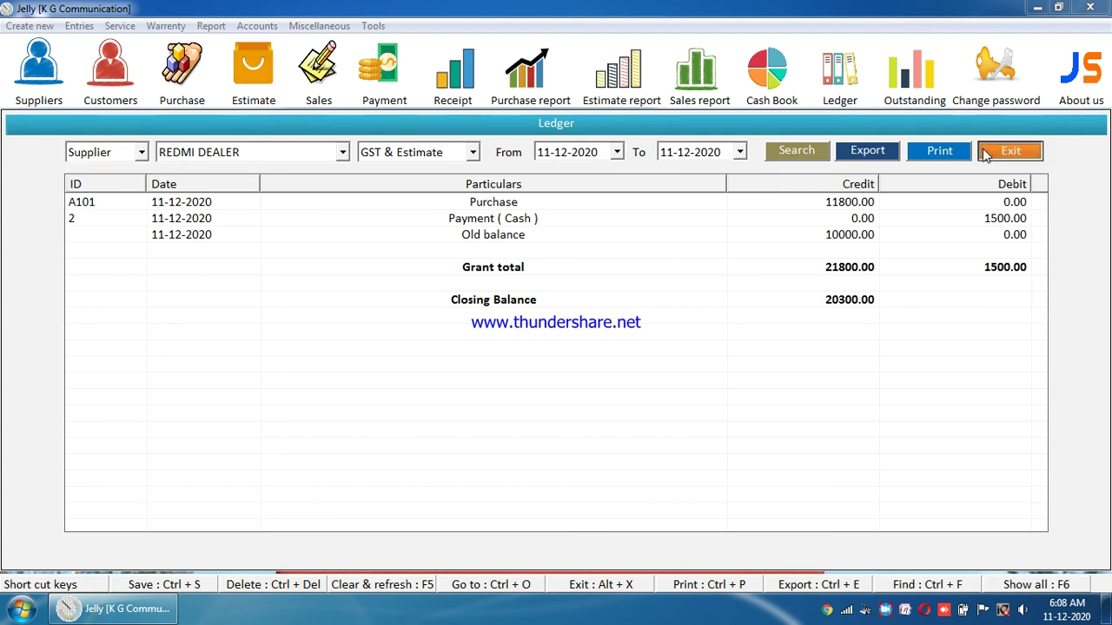
left_click(988, 155)
Step: Show the cash book for 11-12-2020 with all entry types included
left_click(79, 26)
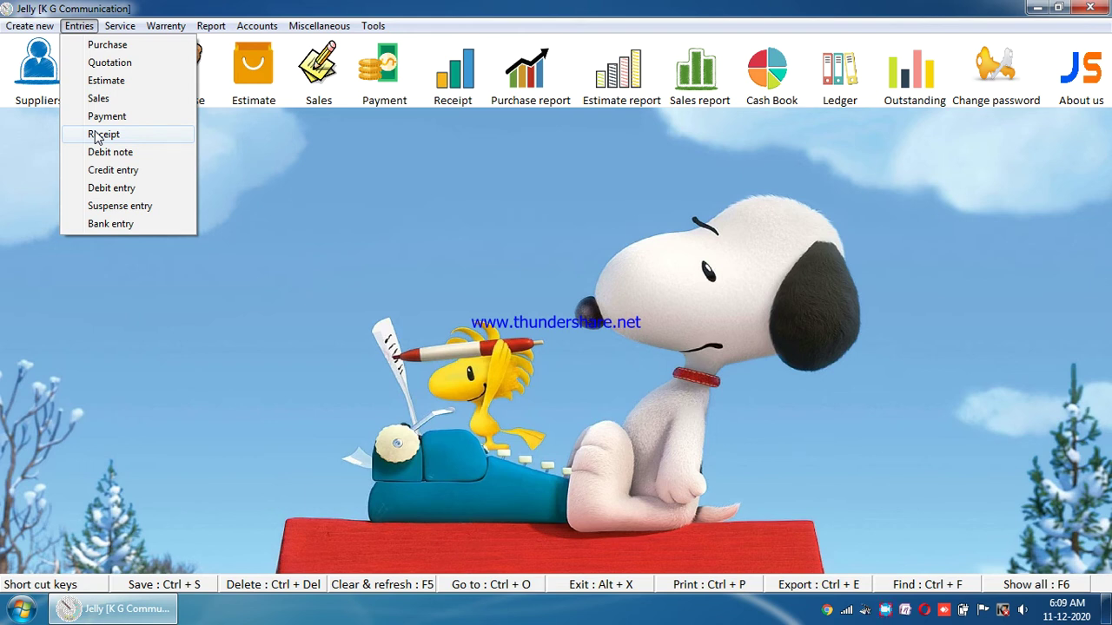
mouse_move(254, 27)
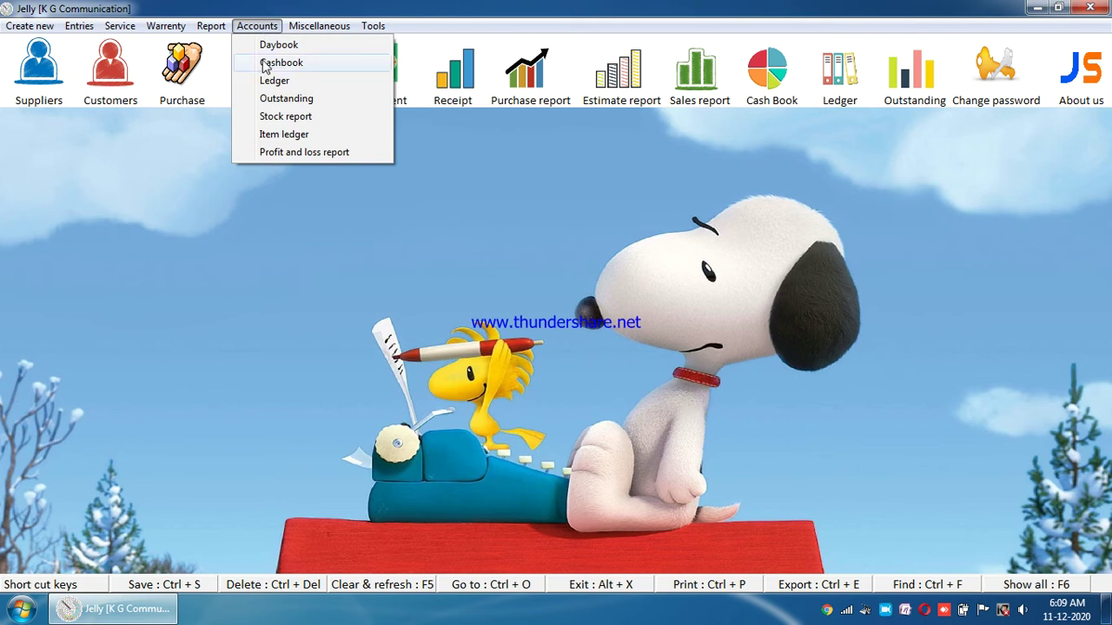
left_click(264, 64)
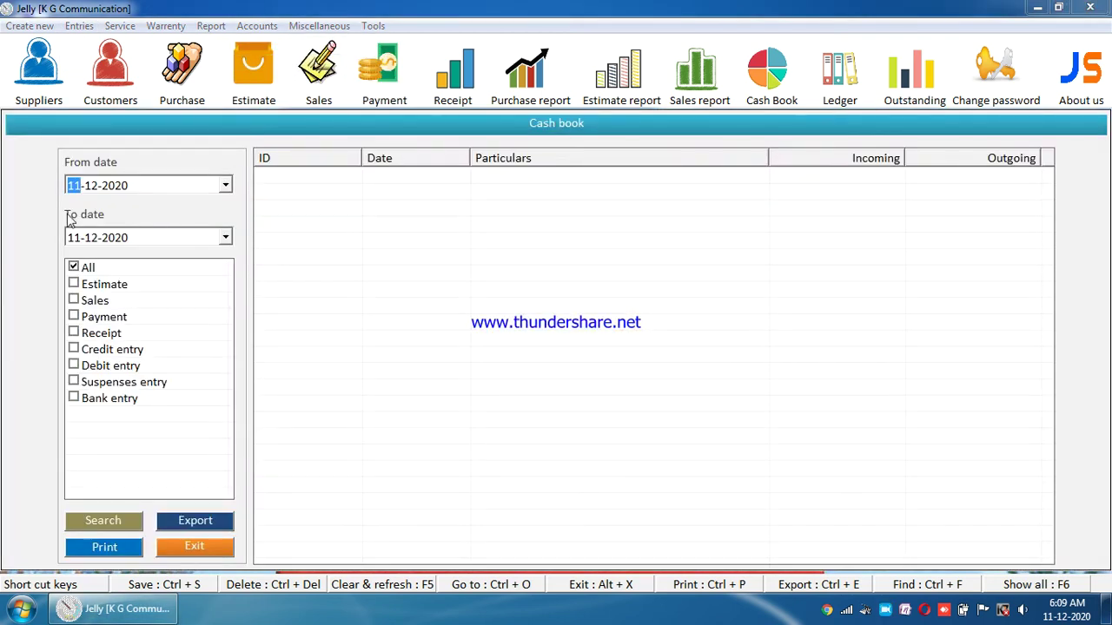
left_click(132, 523)
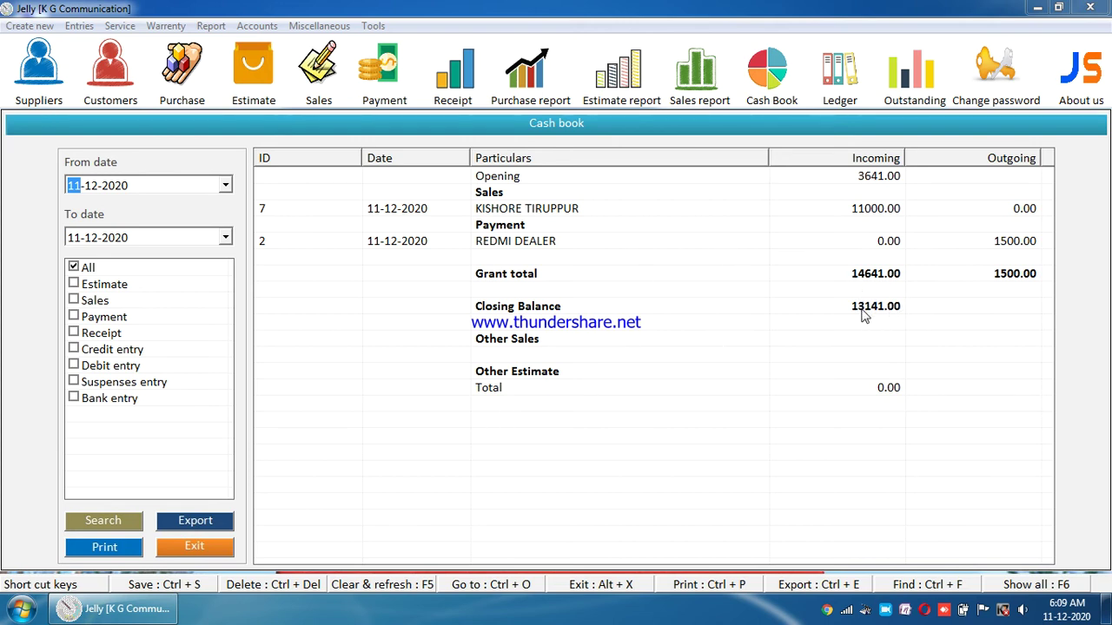
Step: Show the cash book for 12-12-2020 to check the opening balance carried forward, and close the cash book
type("12")
left_click(78, 238)
type("12")
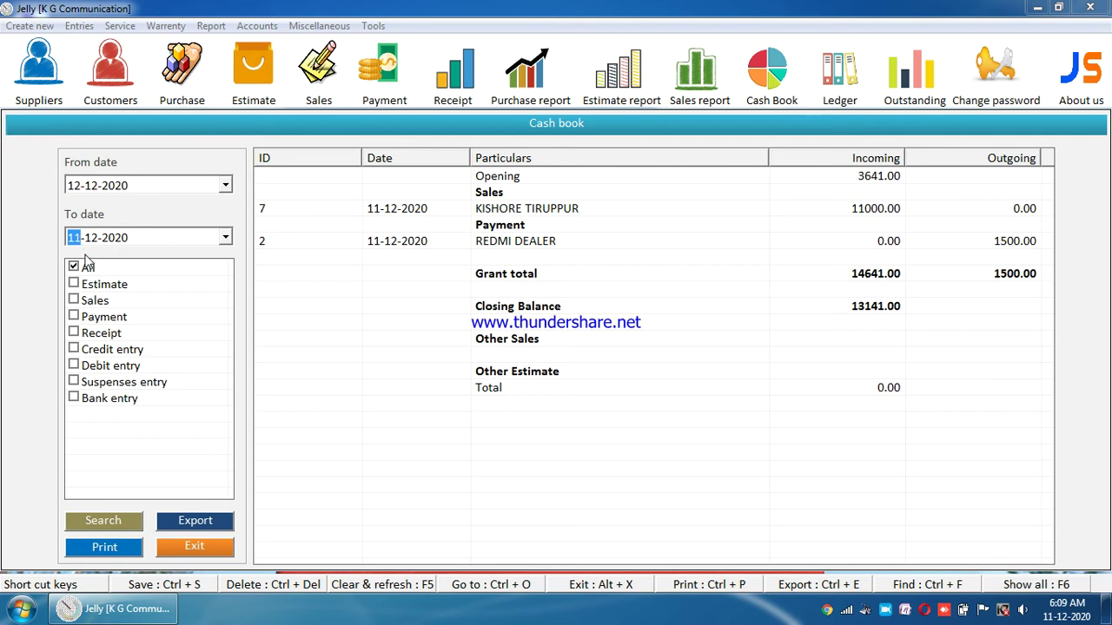
left_click(105, 527)
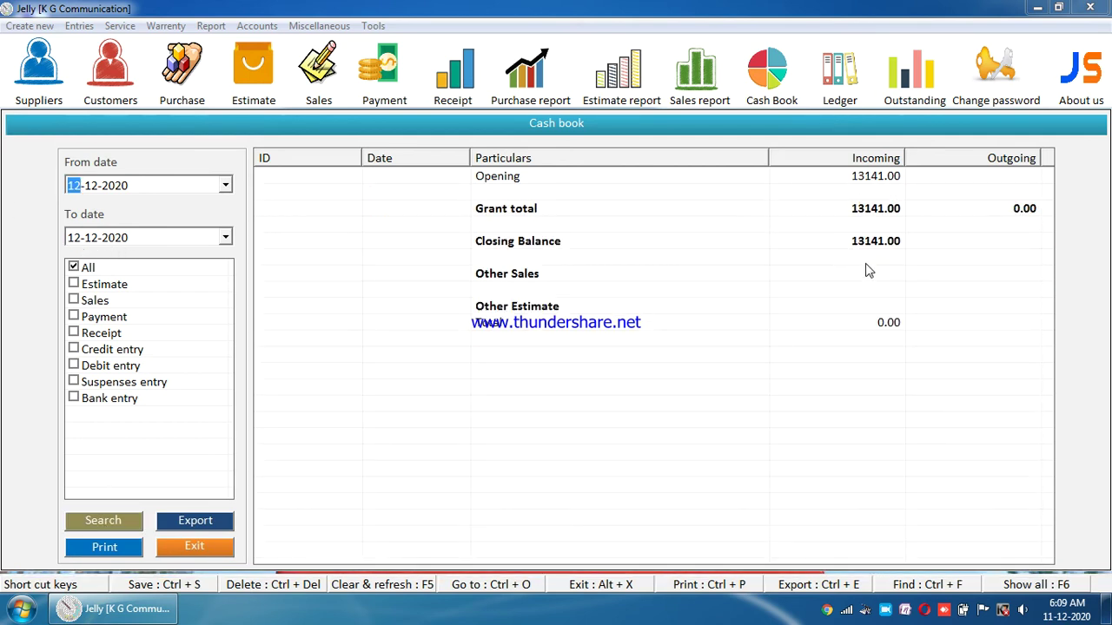
left_click(216, 549)
Step: Show the outstanding report for suppliers with GST & Estimate on 11-12-2020
left_click(263, 27)
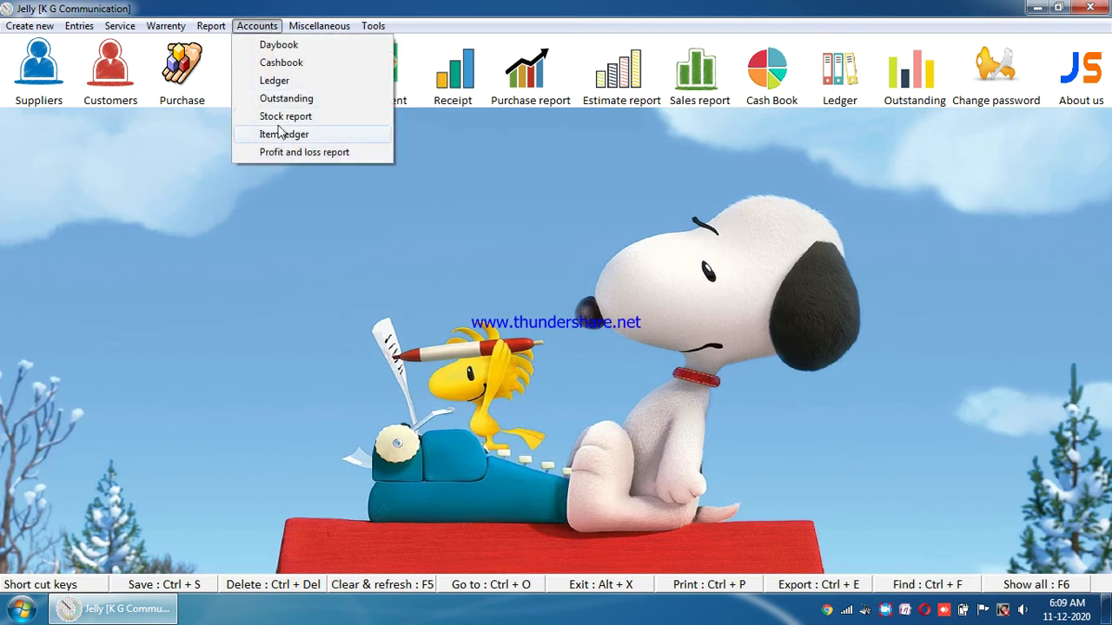
left_click(281, 99)
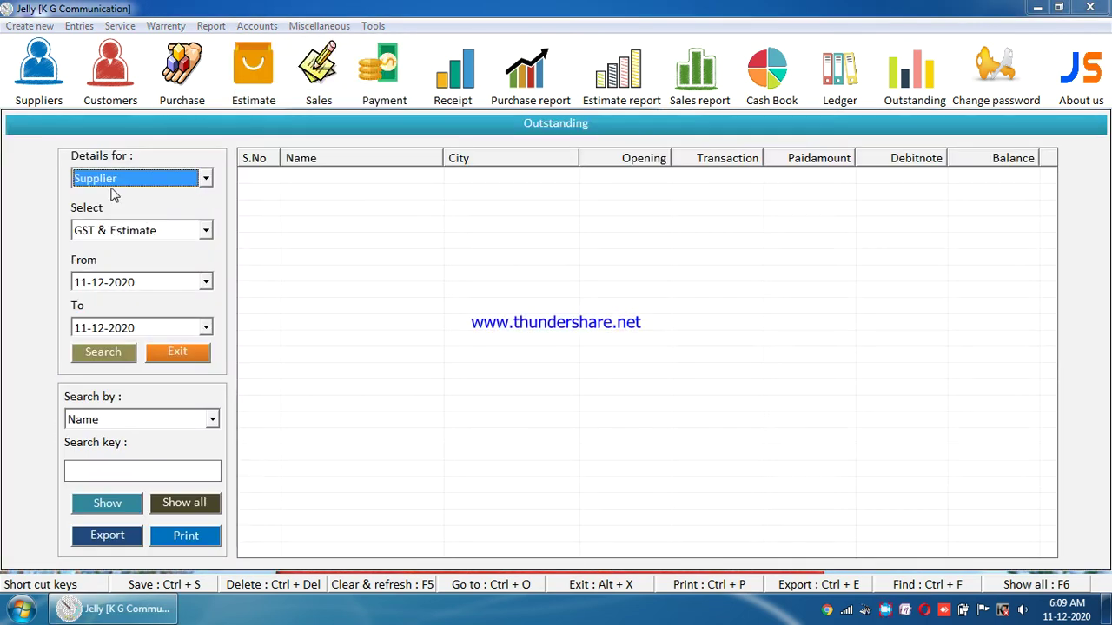
left_click(111, 186)
left_click(113, 193)
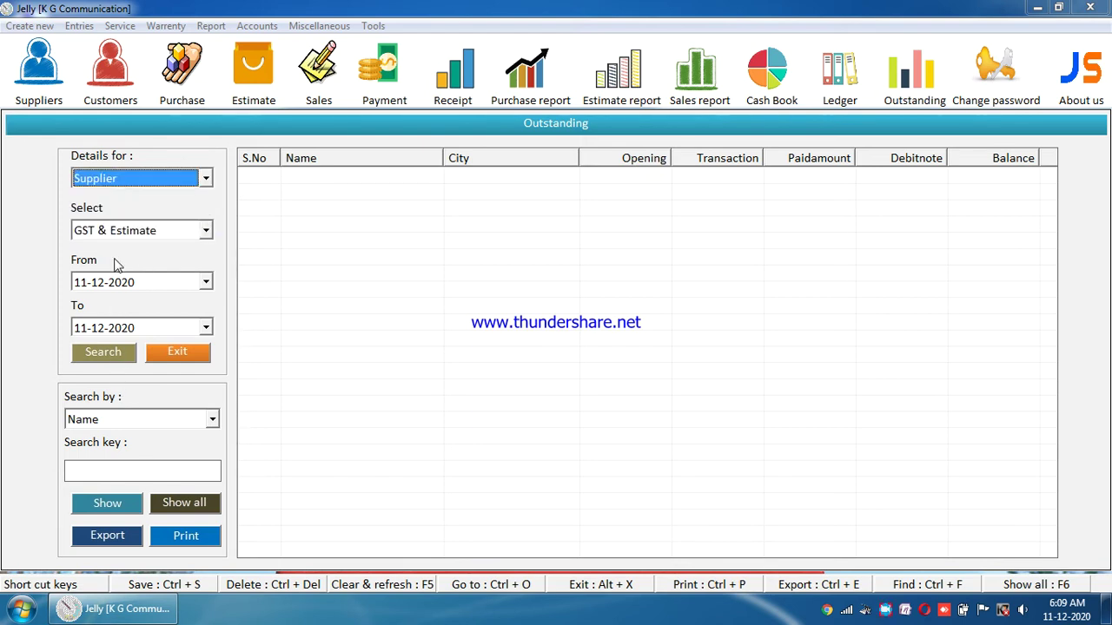
left_click(121, 182)
left_click(121, 187)
left_click(106, 355)
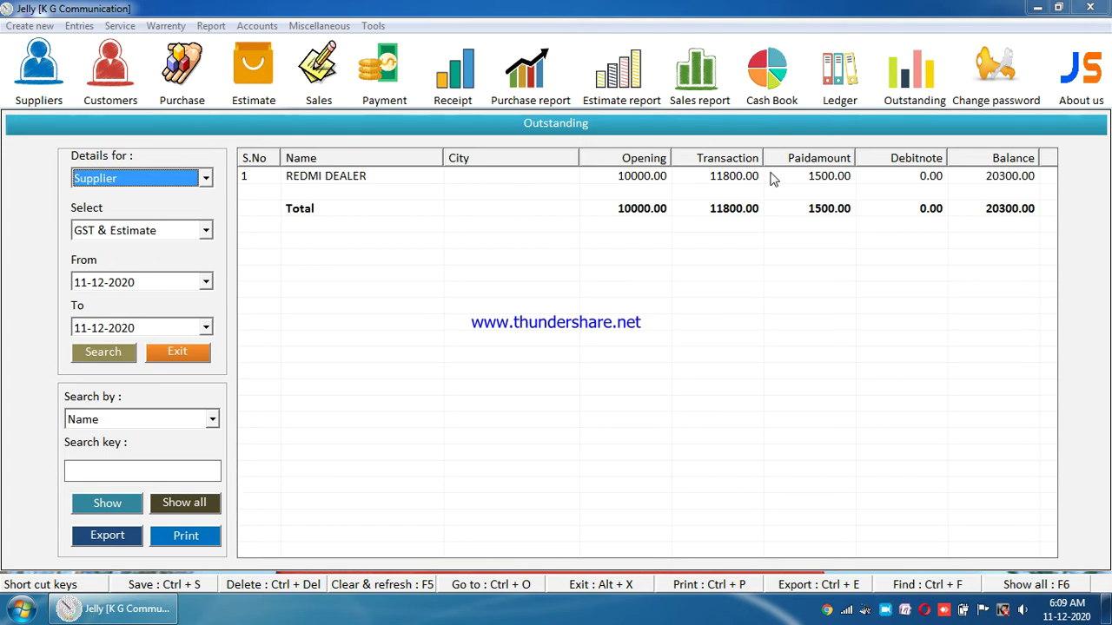
Step: Compare the outstanding with the REDMI DEALER supplier ledger for 11-12-2020, and close both the ledger and the outstanding report
left_click(836, 87)
left_click(169, 157)
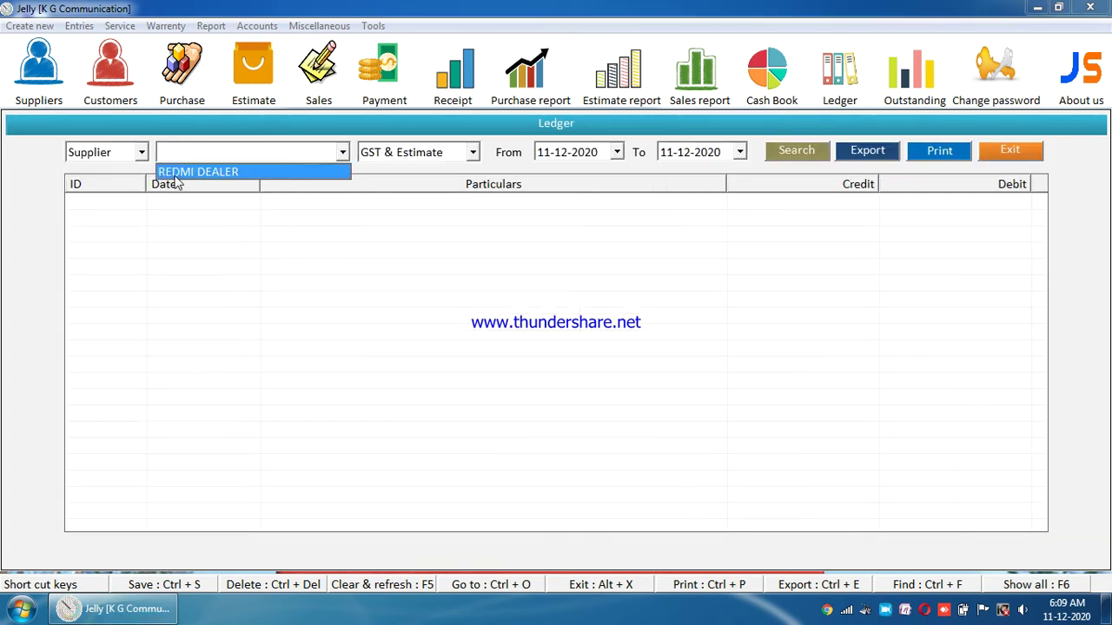
left_click(174, 173)
left_click(815, 160)
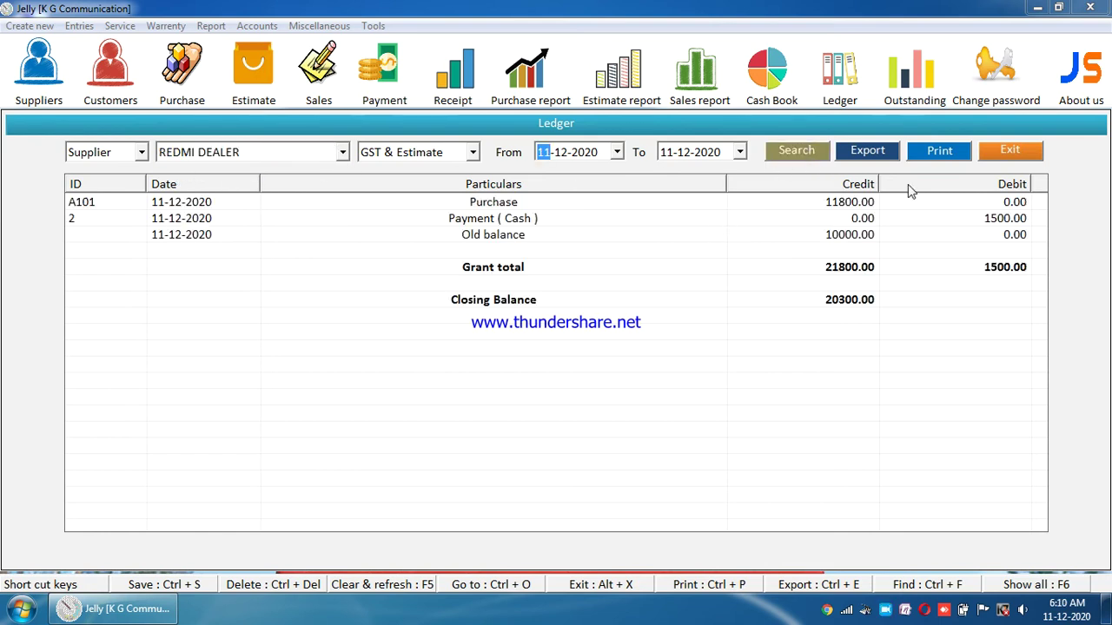
left_click(1012, 154)
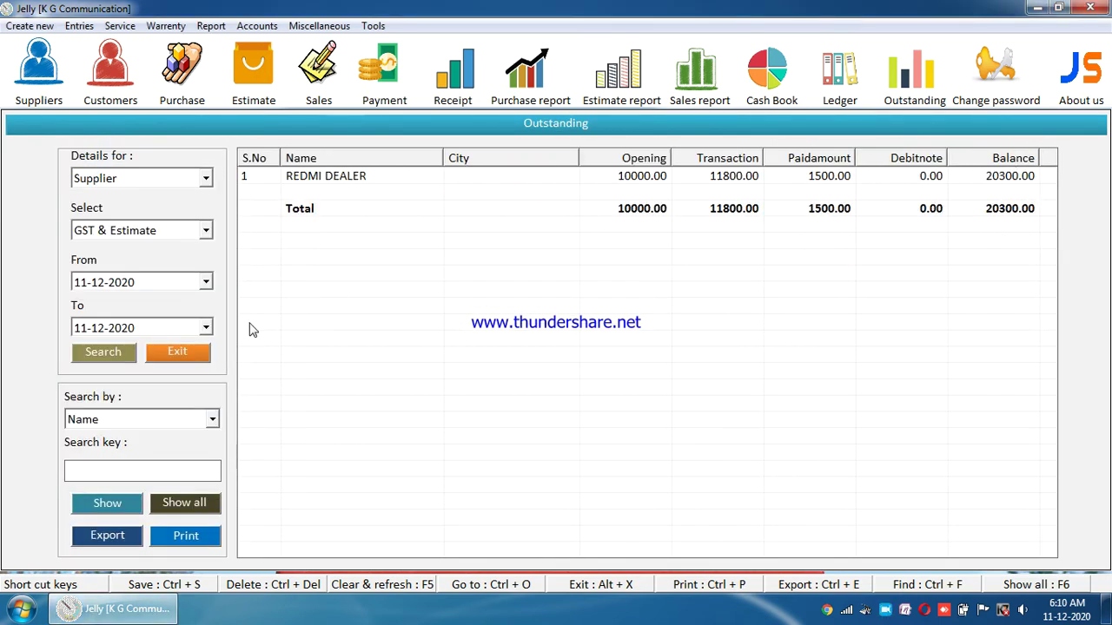
left_click(193, 350)
Step: Run the stock report for 11-12-2020 and show the serial numbers in stock for Redmi Note 9 6 GB | 128 GB
left_click(256, 25)
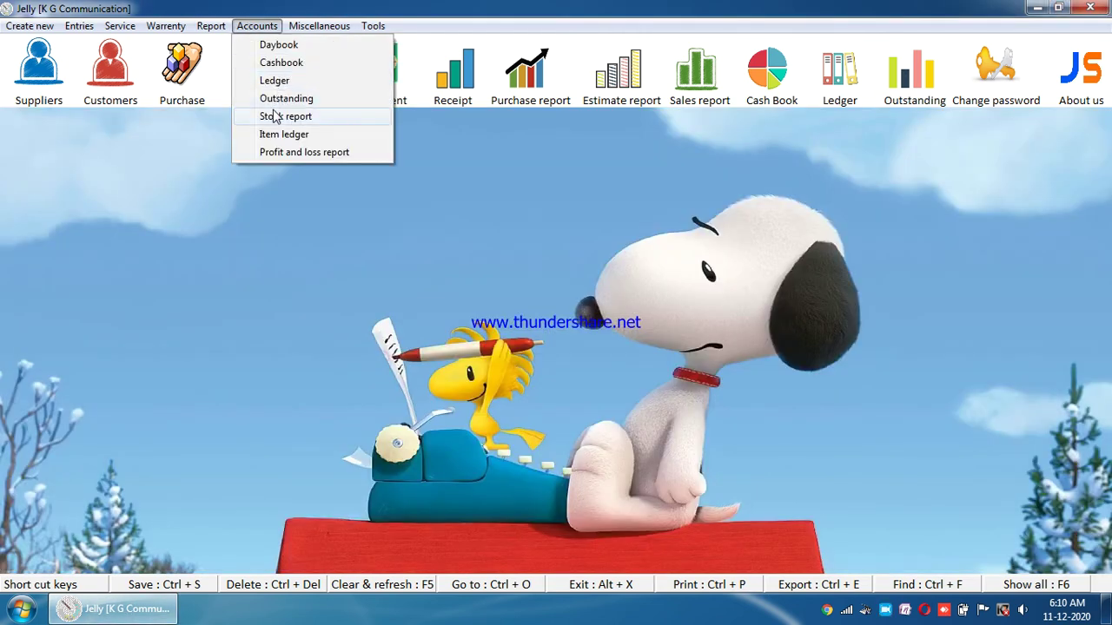
left_click(277, 116)
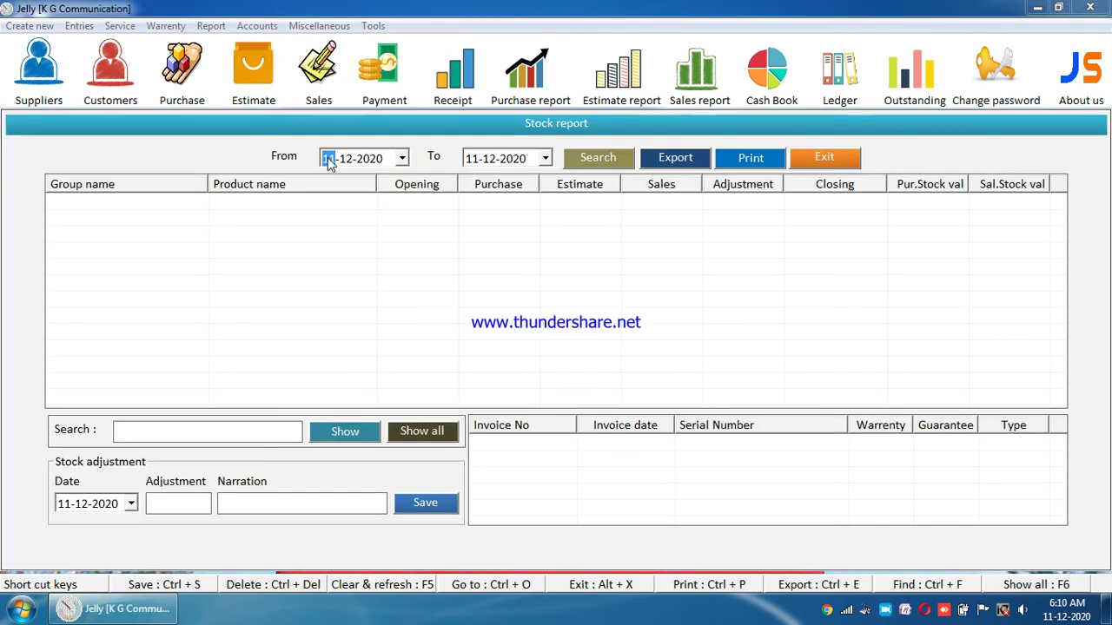
left_click(607, 163)
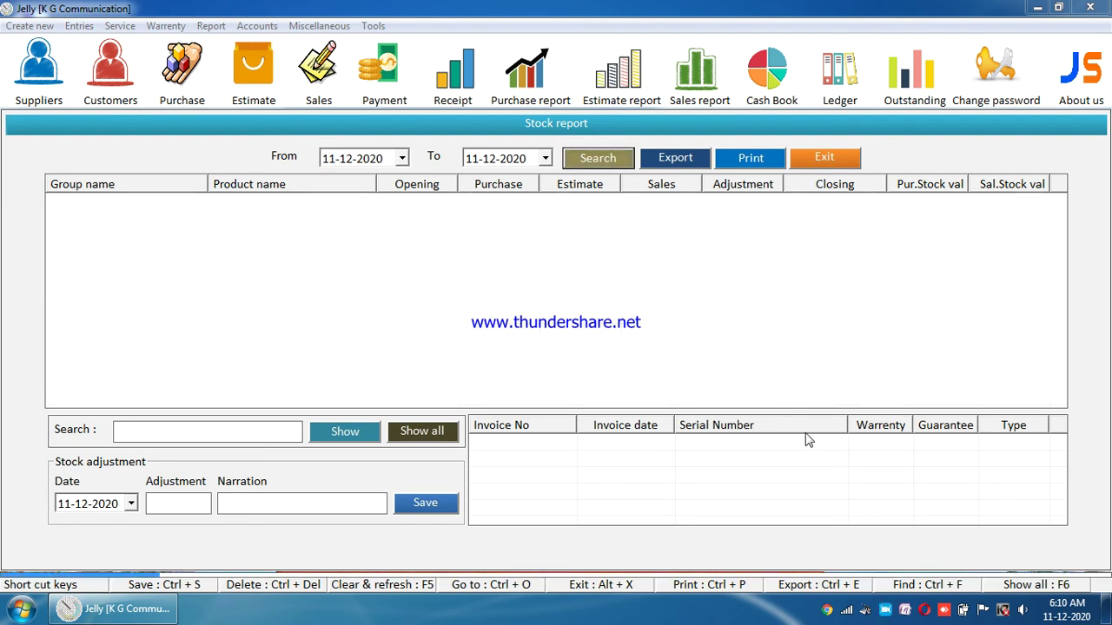
right_click(886, 611)
left_click(911, 551)
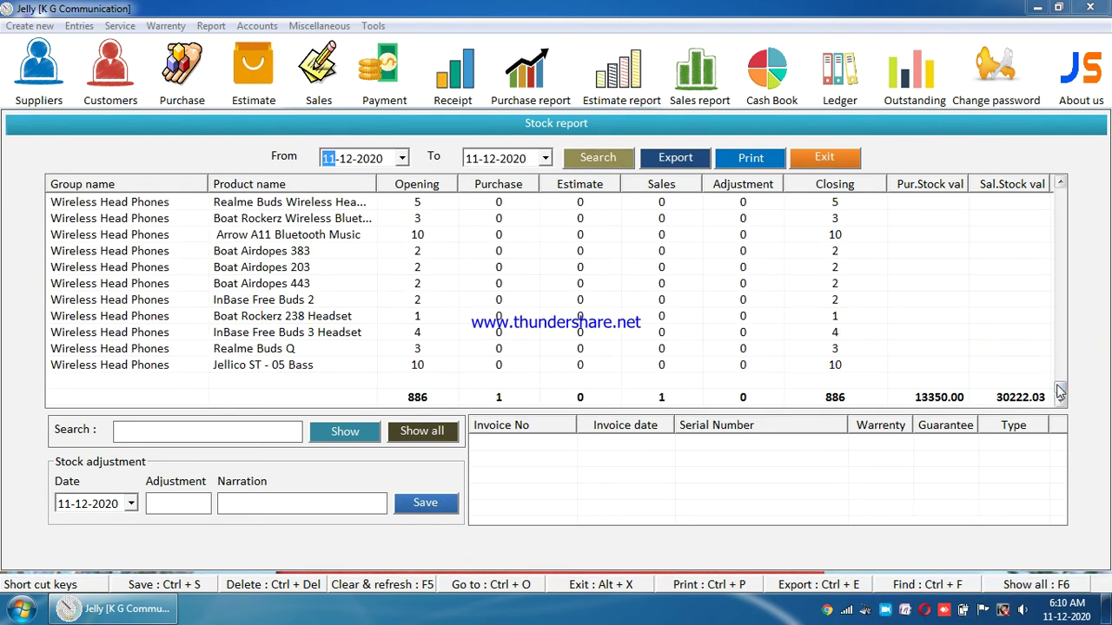
left_click_drag(1060, 393, 1081, 266)
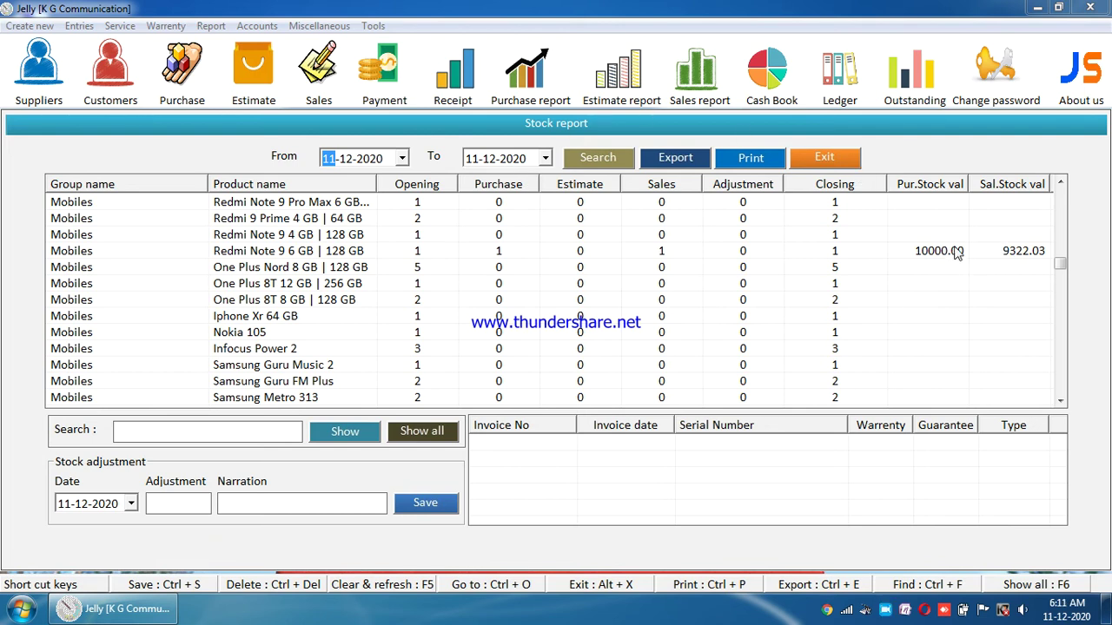
left_click(424, 254)
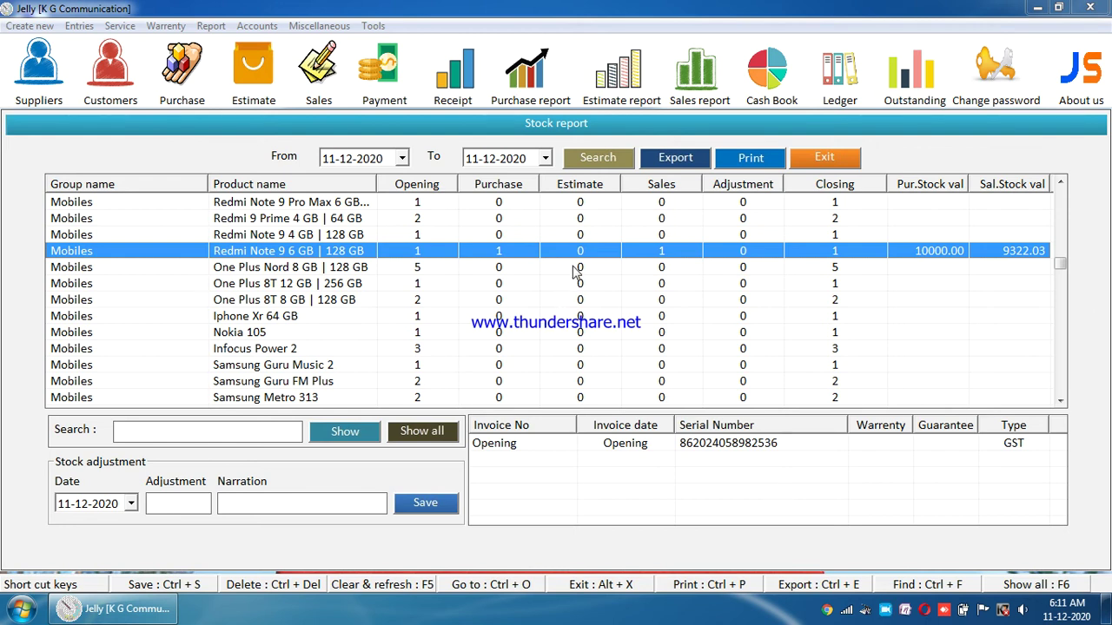
Step: Go through the stock adjustment quantity and narration fields without entering anything, and close the stock report
left_click(167, 502)
left_click(291, 504)
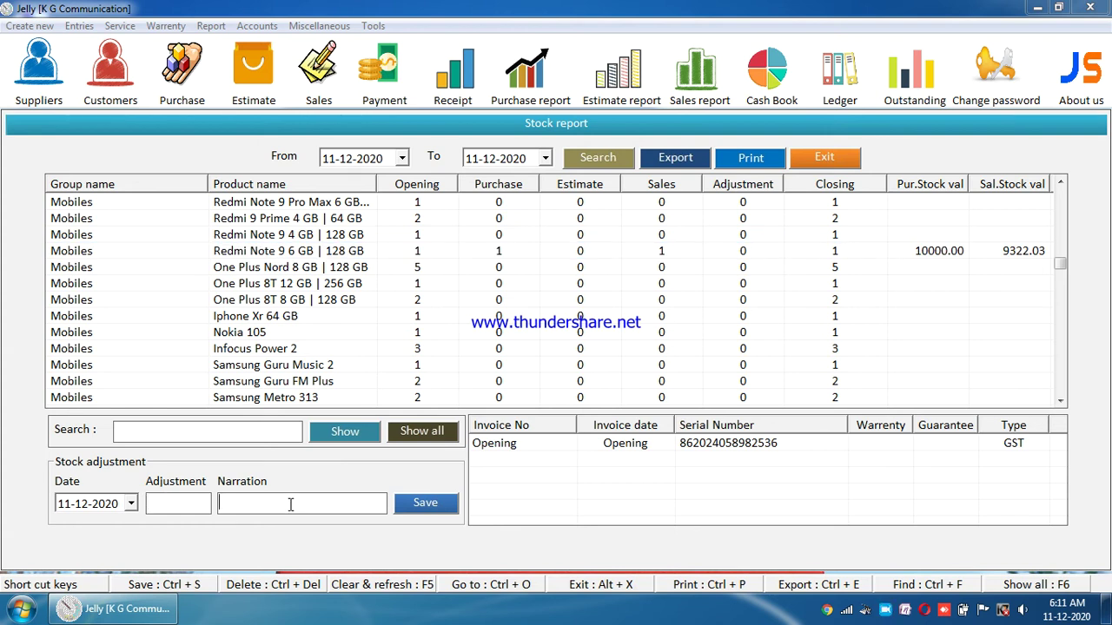
left_click(824, 160)
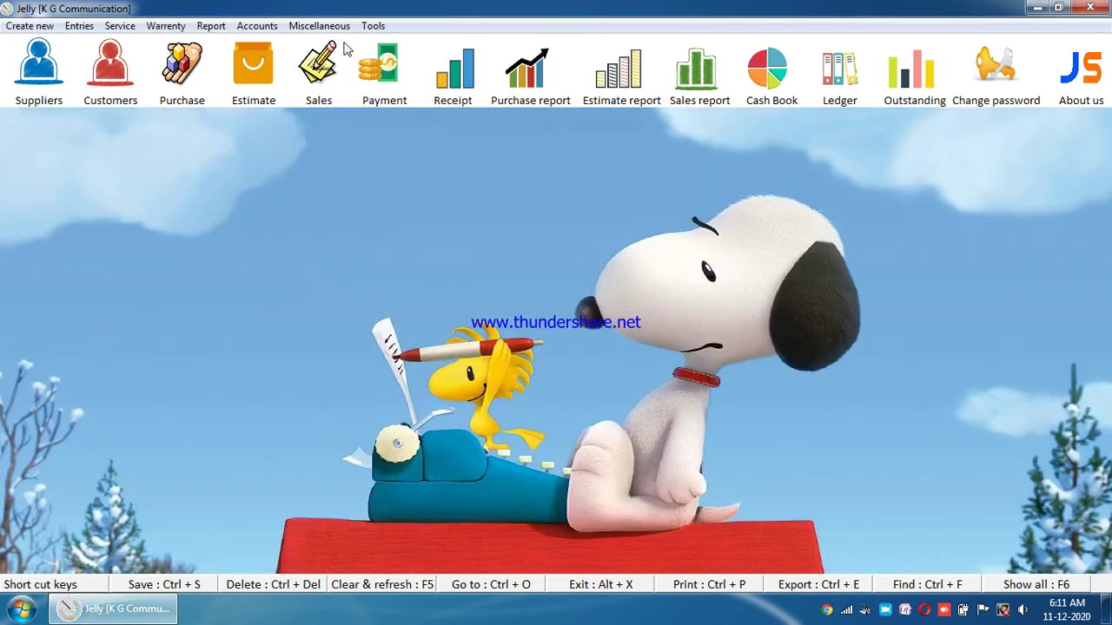
Step: Show the stock adjustment report from 11-12-2019 to 11-12-2020 and close it
left_click(273, 26)
mouse_move(299, 28)
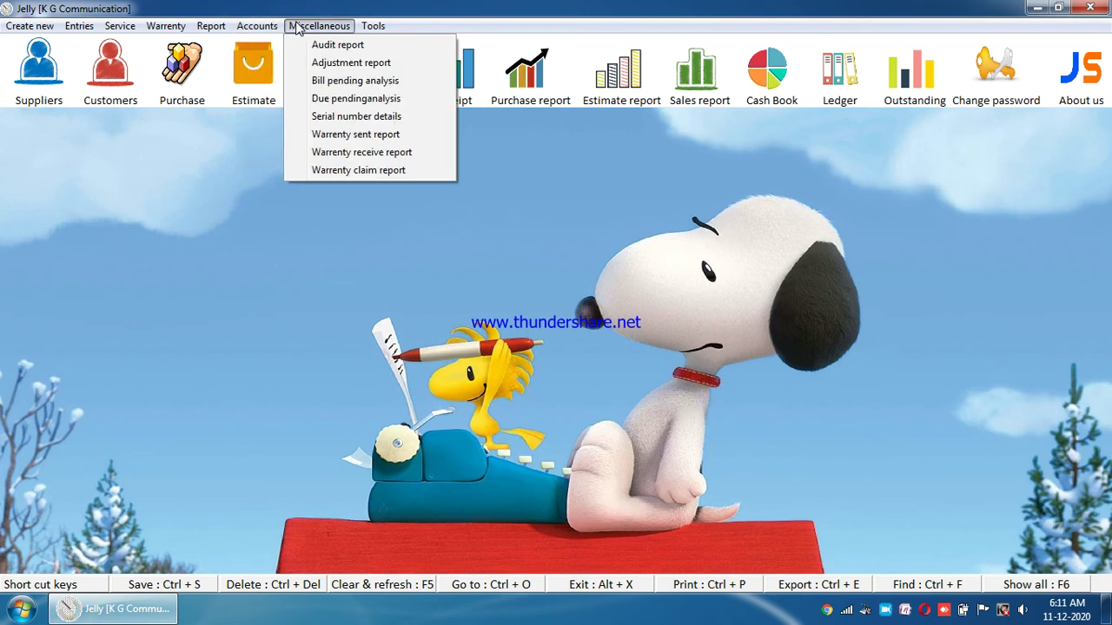
left_click(302, 59)
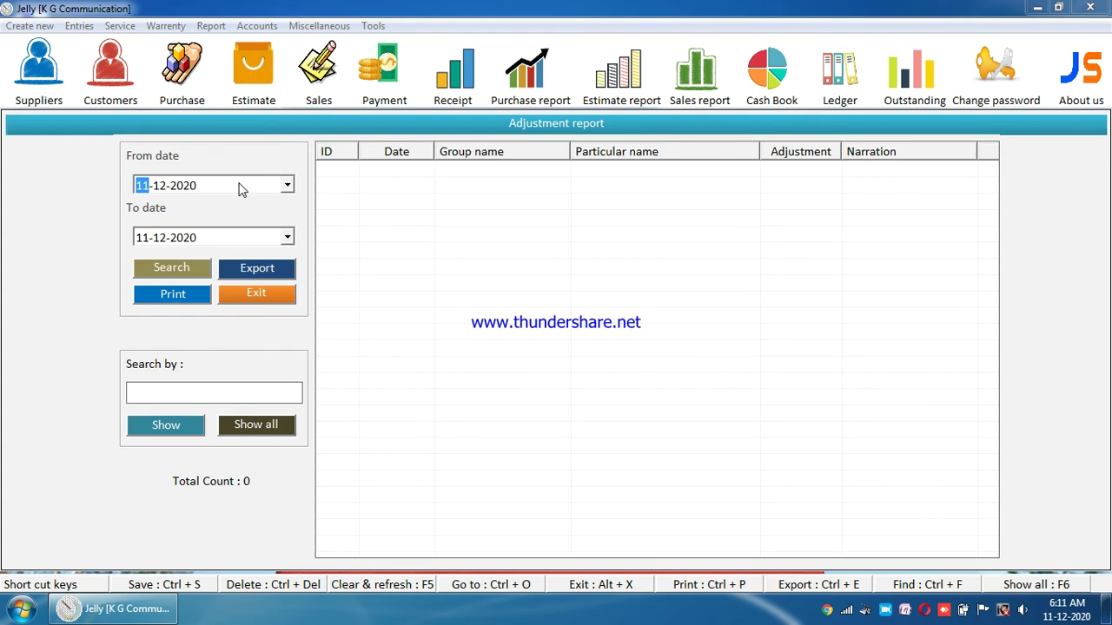
left_click(200, 189)
key("Down")
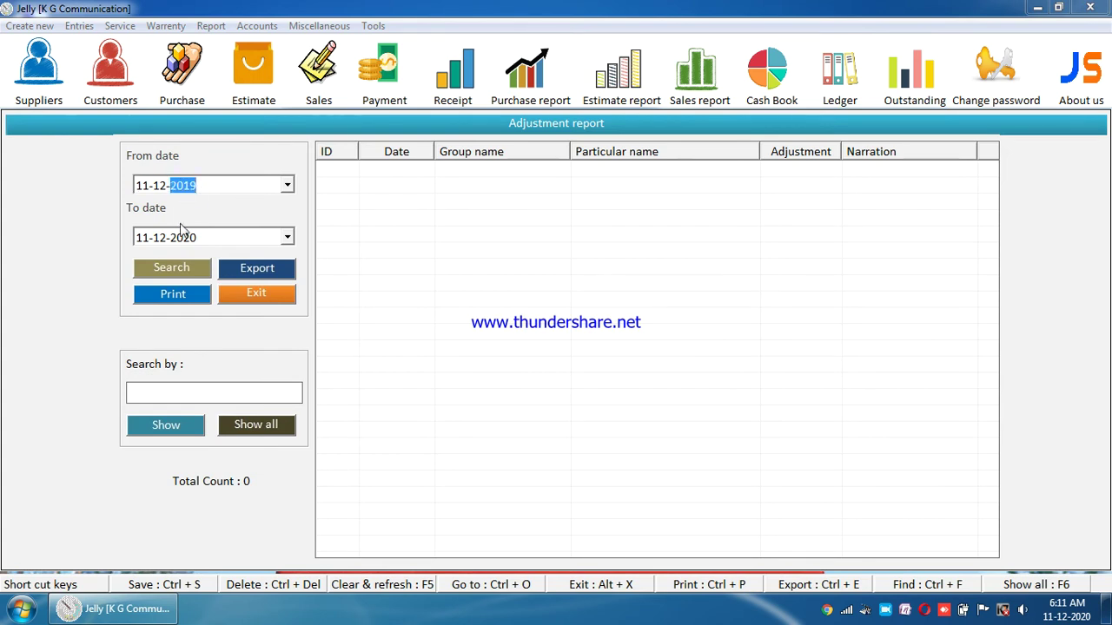
left_click(193, 268)
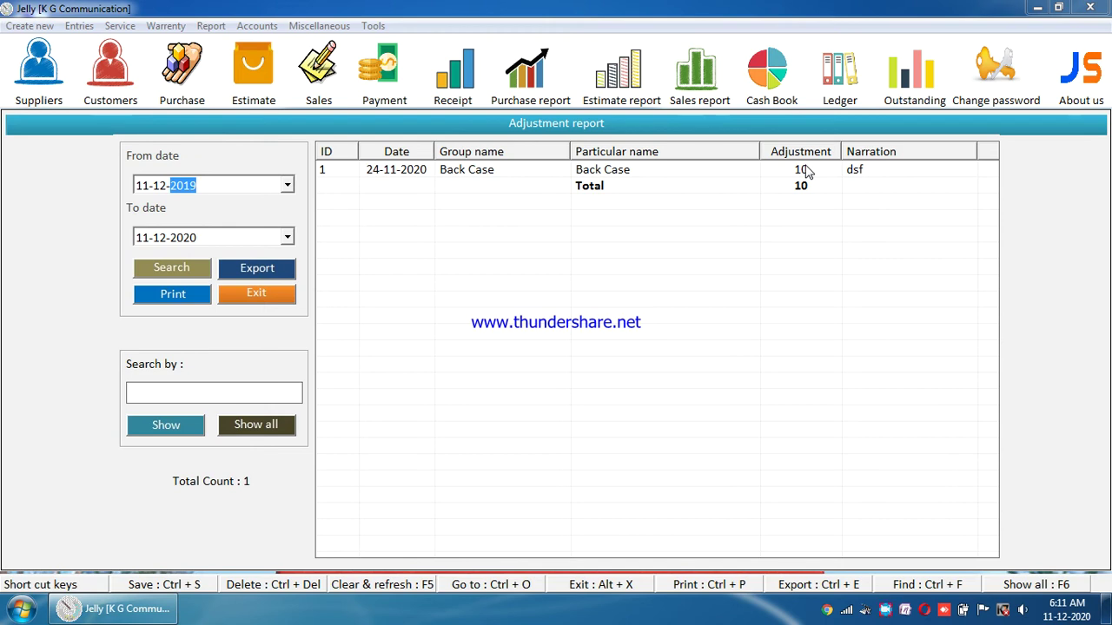
left_click(235, 294)
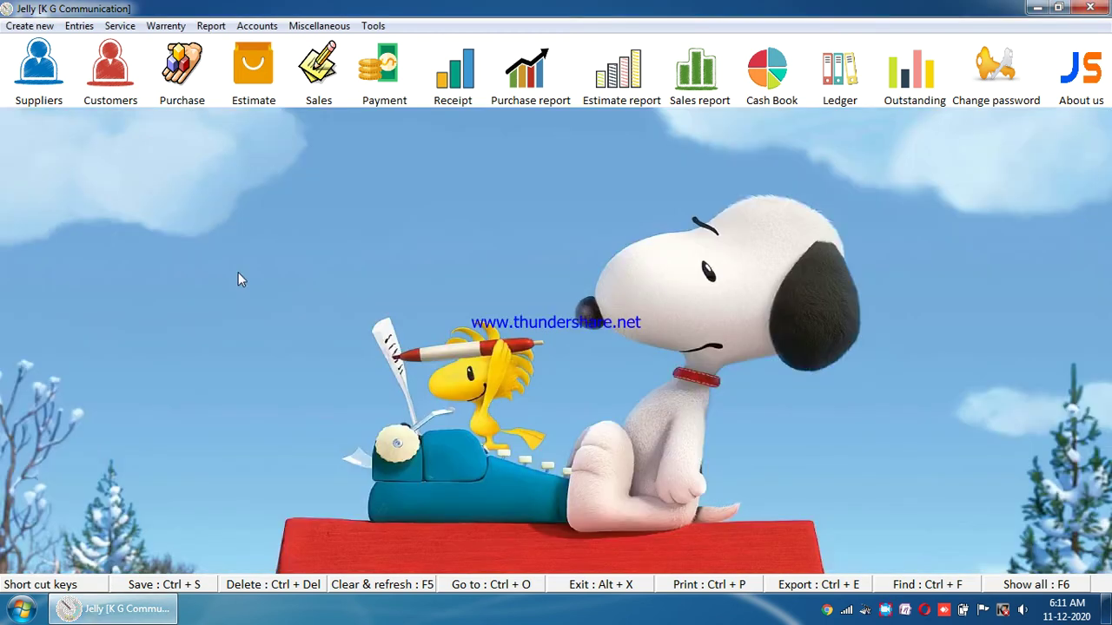
left_click(90, 27)
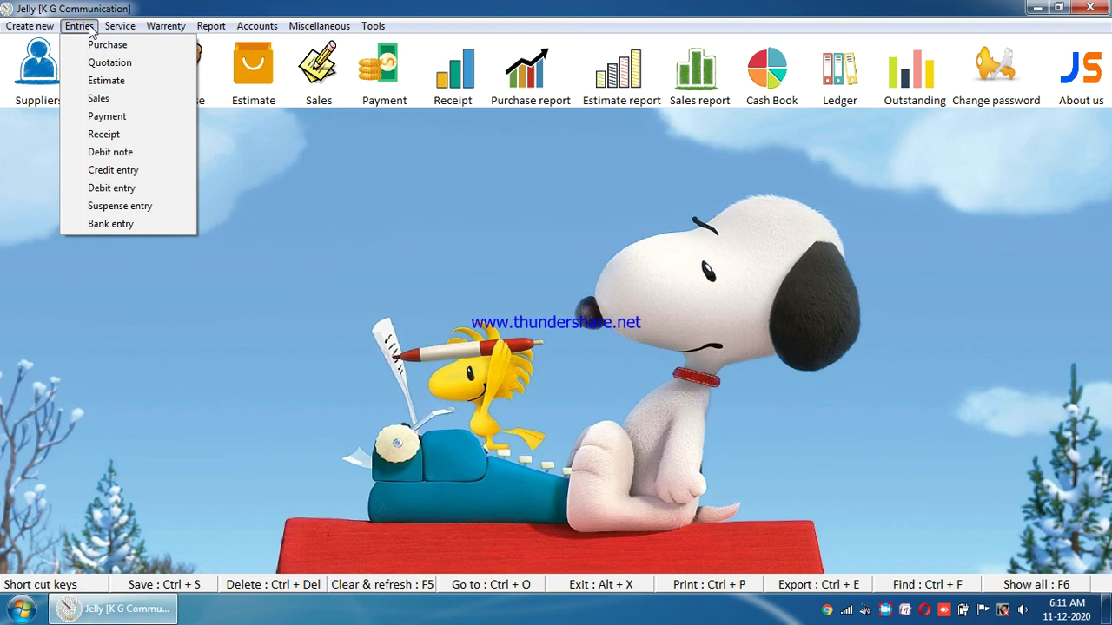
left_click(494, 217)
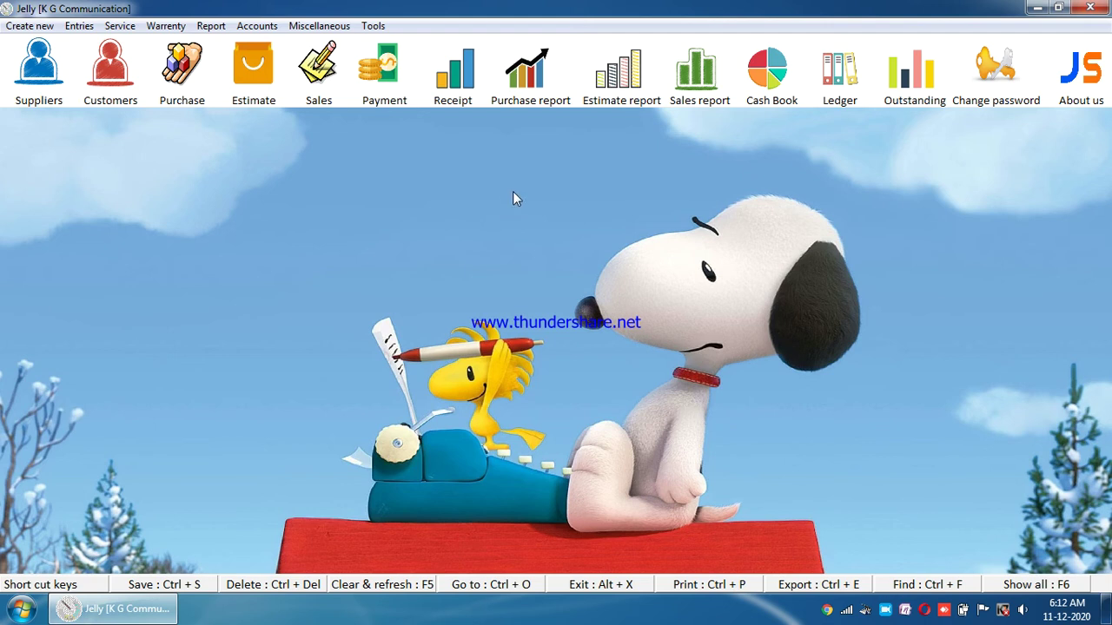
Step: Open the serial number details and filter the serial number list by ABCDE
left_click(303, 27)
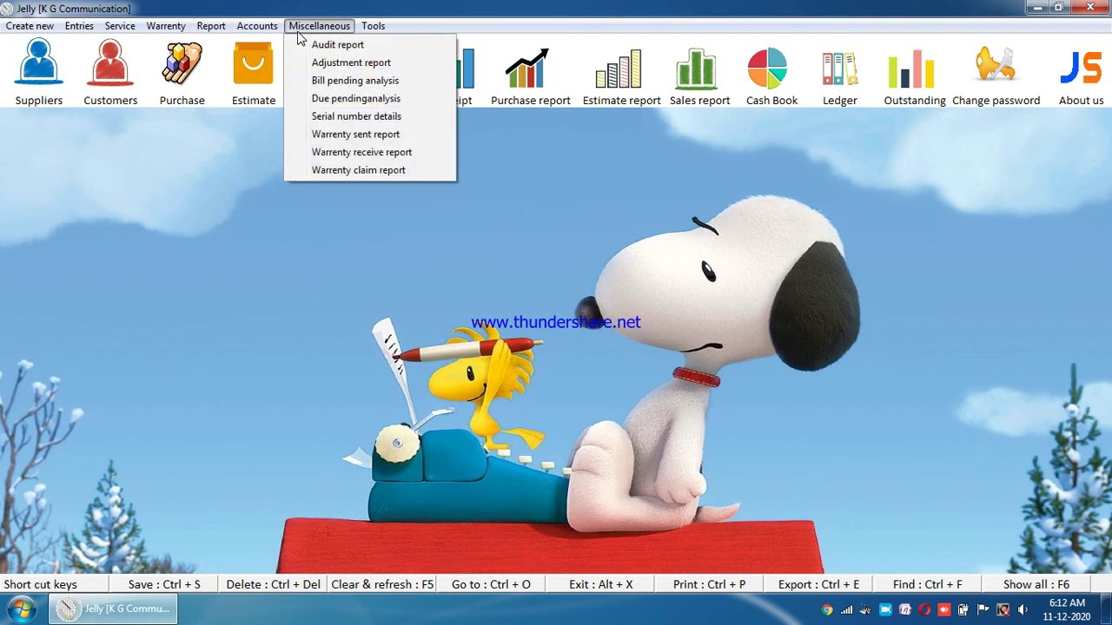
left_click(310, 119)
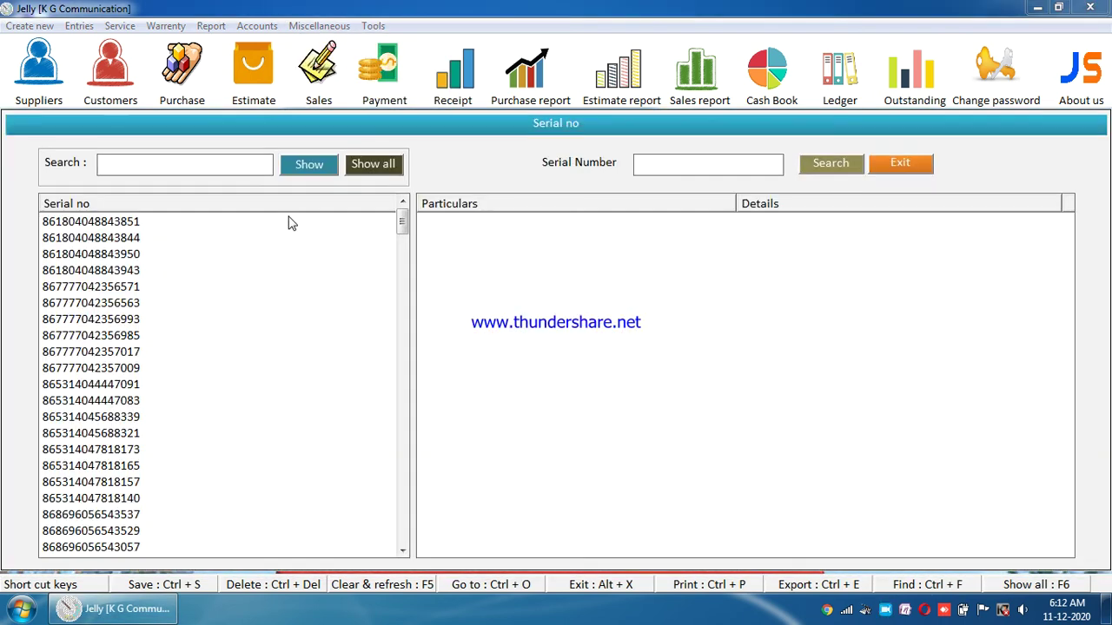
mouse_move(403, 224)
left_mouse_down()
mouse_move(405, 538)
mouse_move(405, 281)
mouse_move(419, 217)
left_mouse_up()
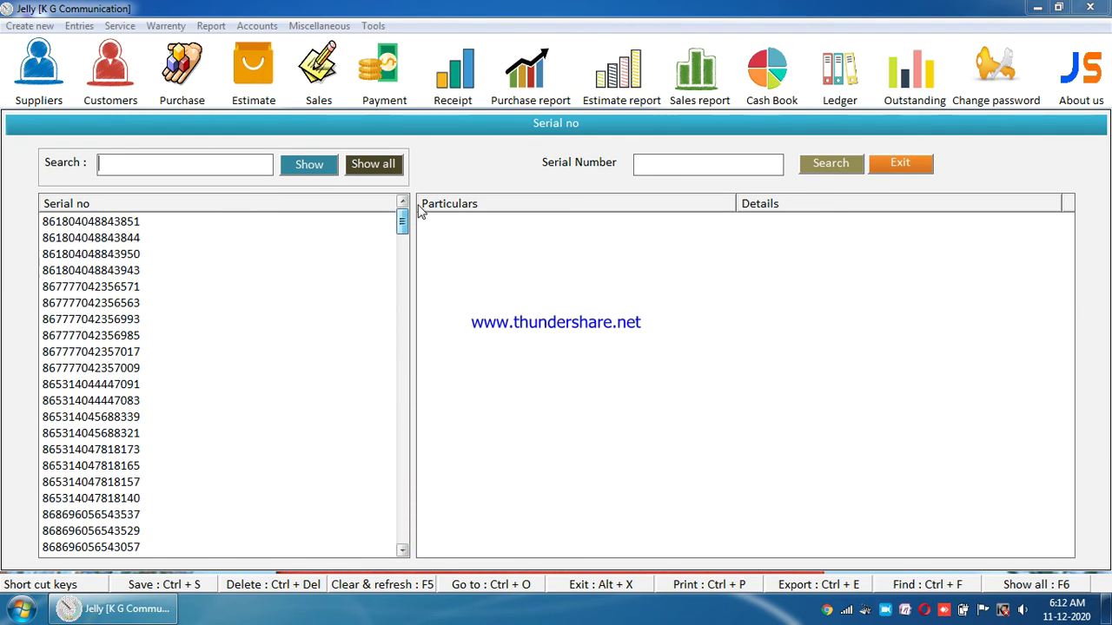
left_click(169, 165)
type("ABCDE")
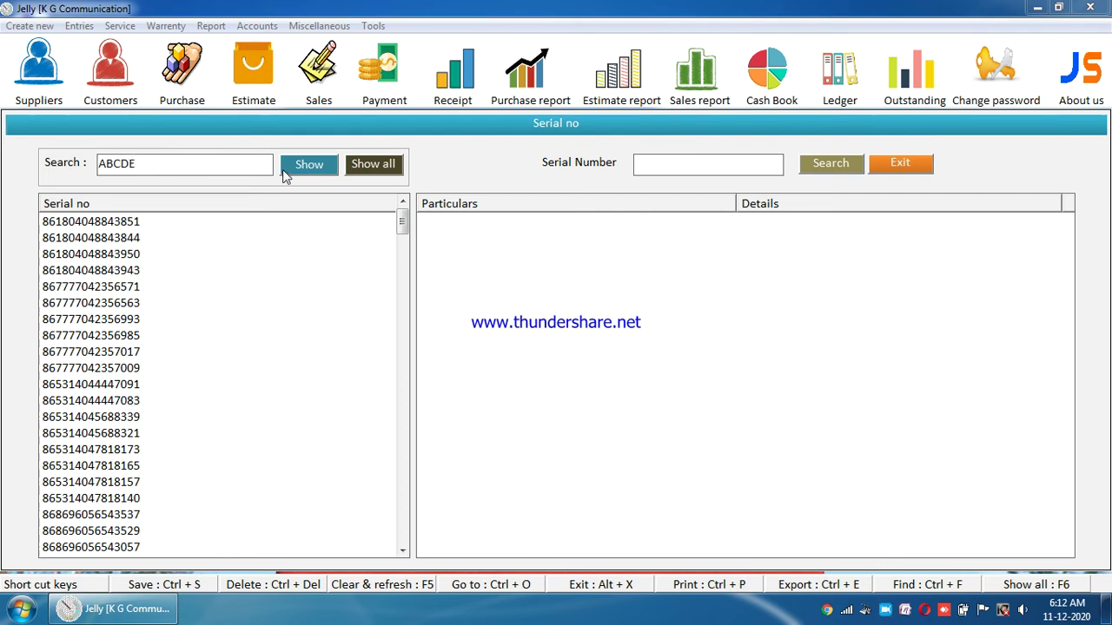
left_click(283, 171)
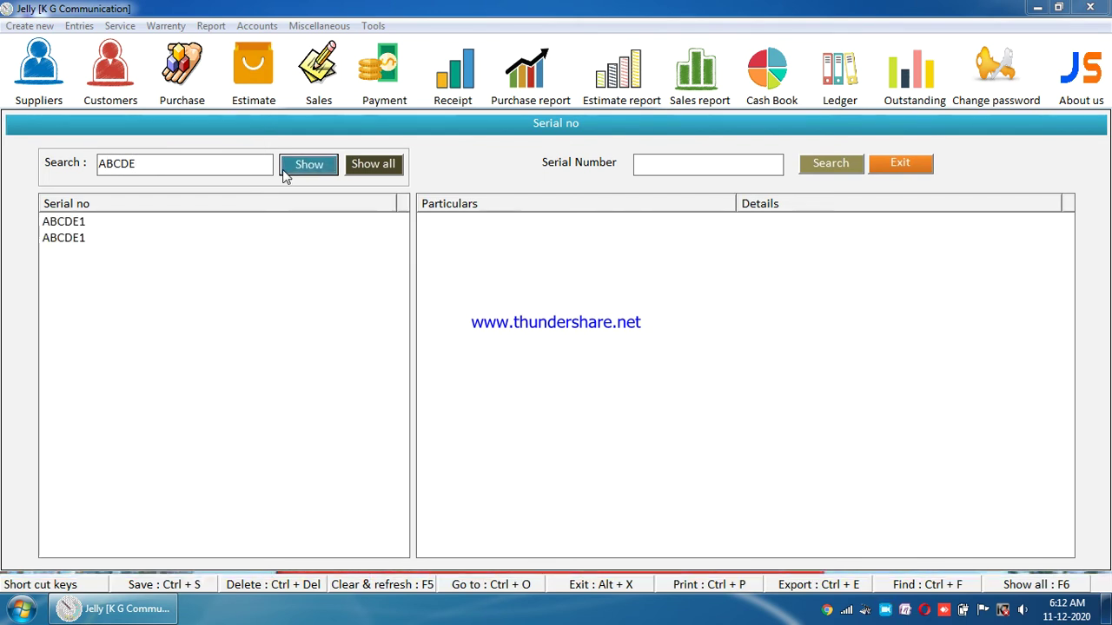
Step: Look up the purchase and sales details of serial number ABCDE1
left_click(91, 224)
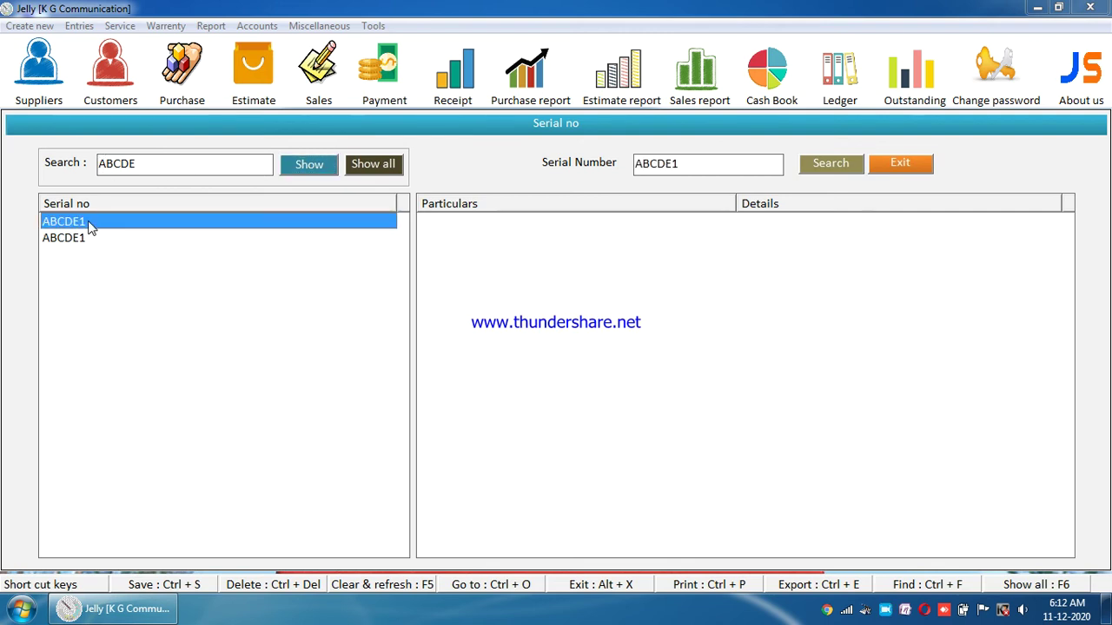
left_click(802, 171)
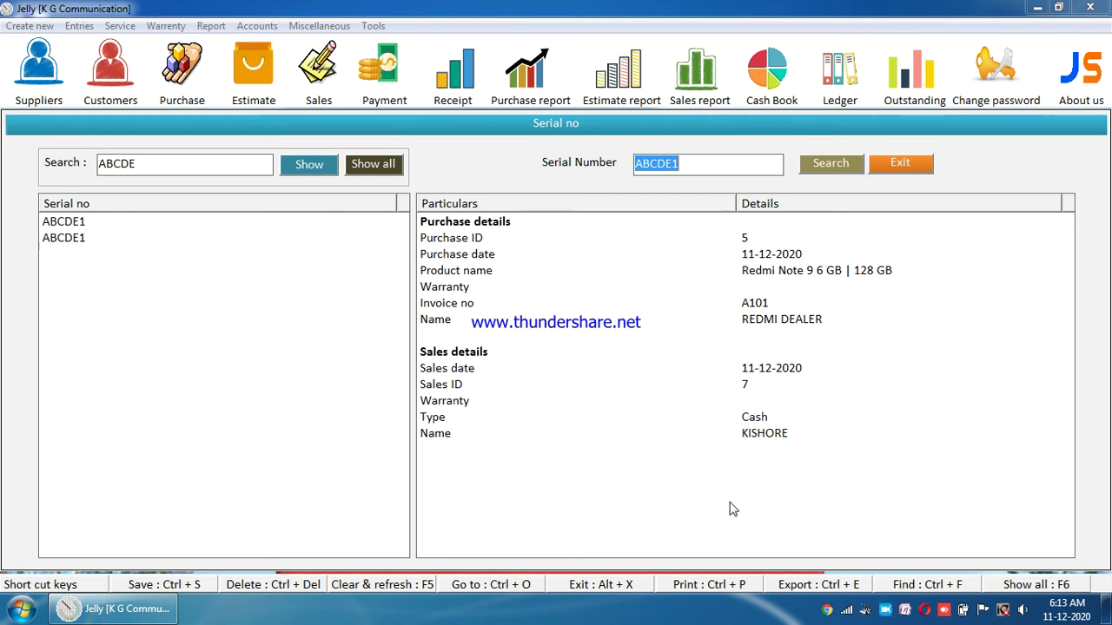
Step: Open the warranty claim form, go through its old serial, new serial and warranty fields without entering anything, and close it
left_click(166, 25)
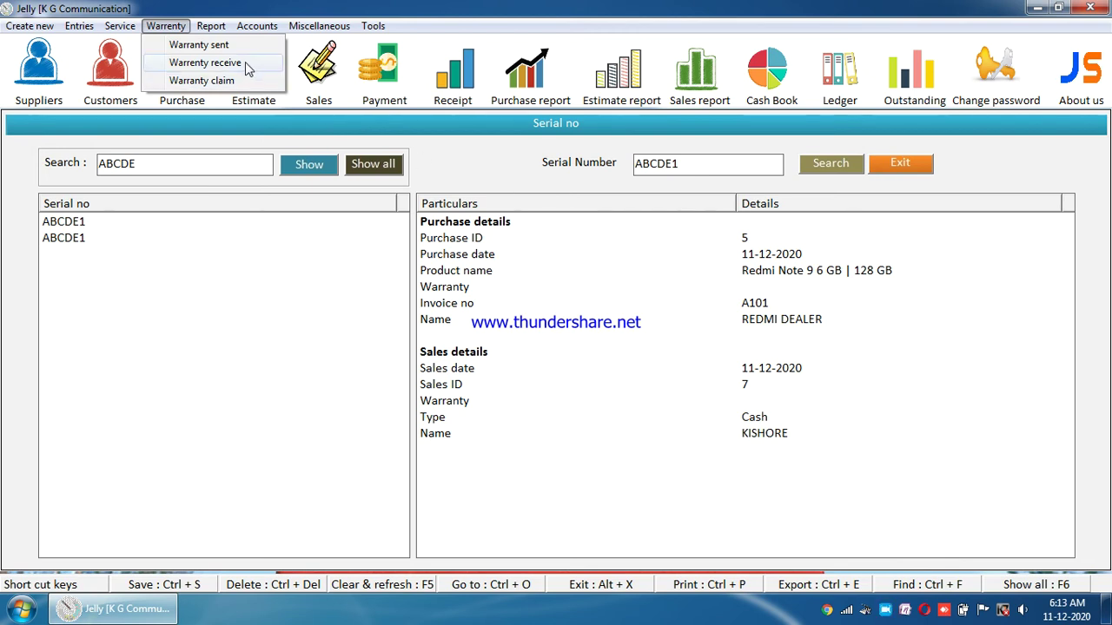
left_click(491, 176)
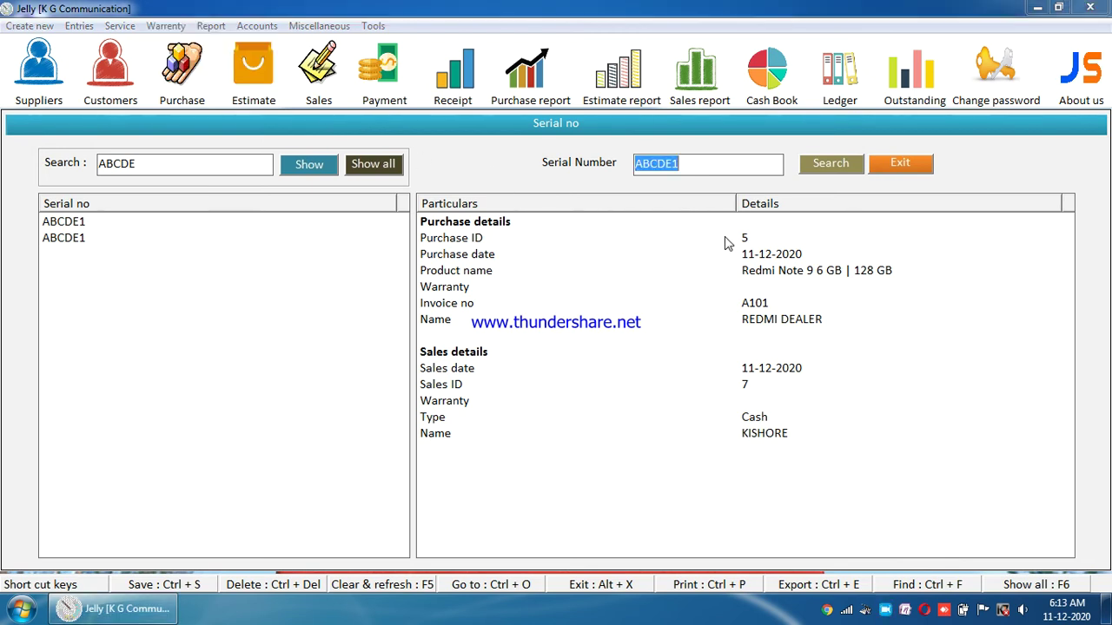
left_click(165, 25)
left_click(184, 77)
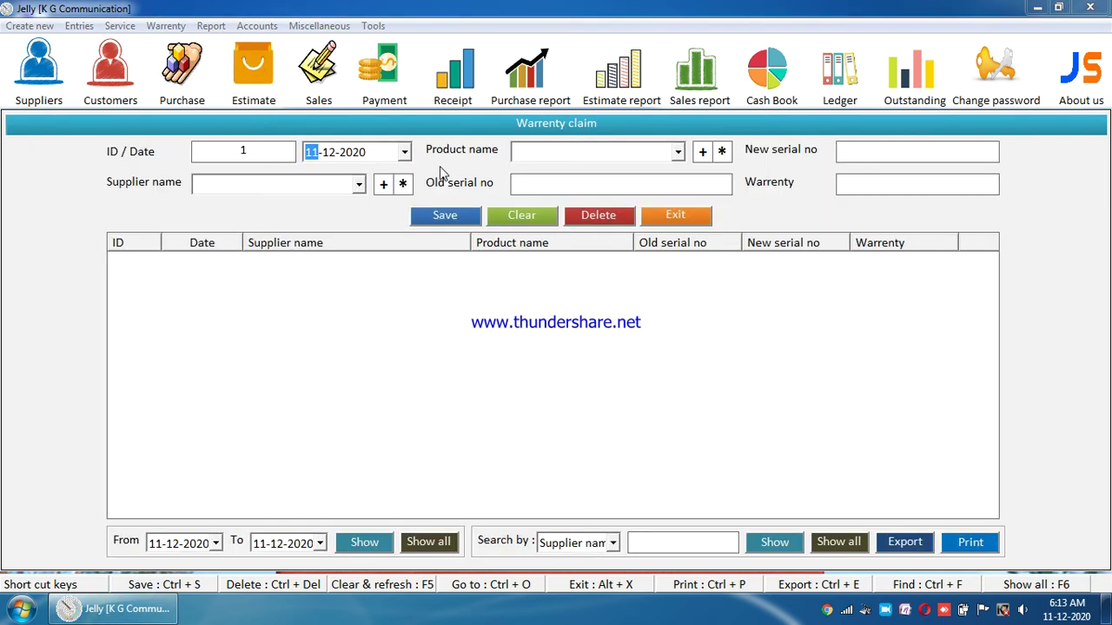
left_click(552, 185)
left_click(906, 154)
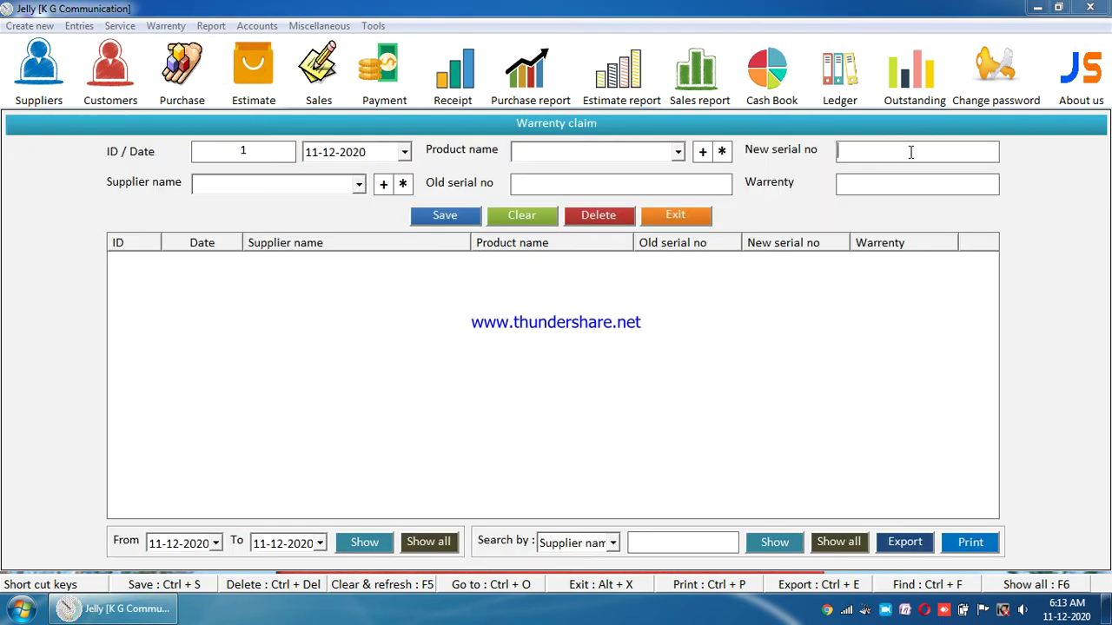
left_click(866, 182)
left_click(667, 217)
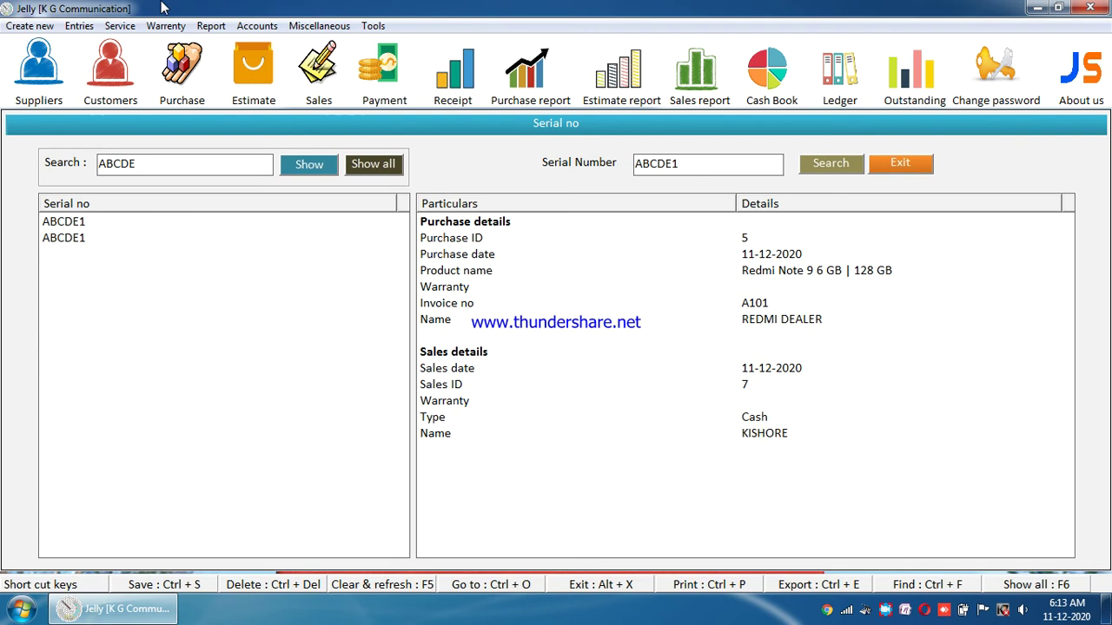
Step: Close the serial number details
left_click(171, 26)
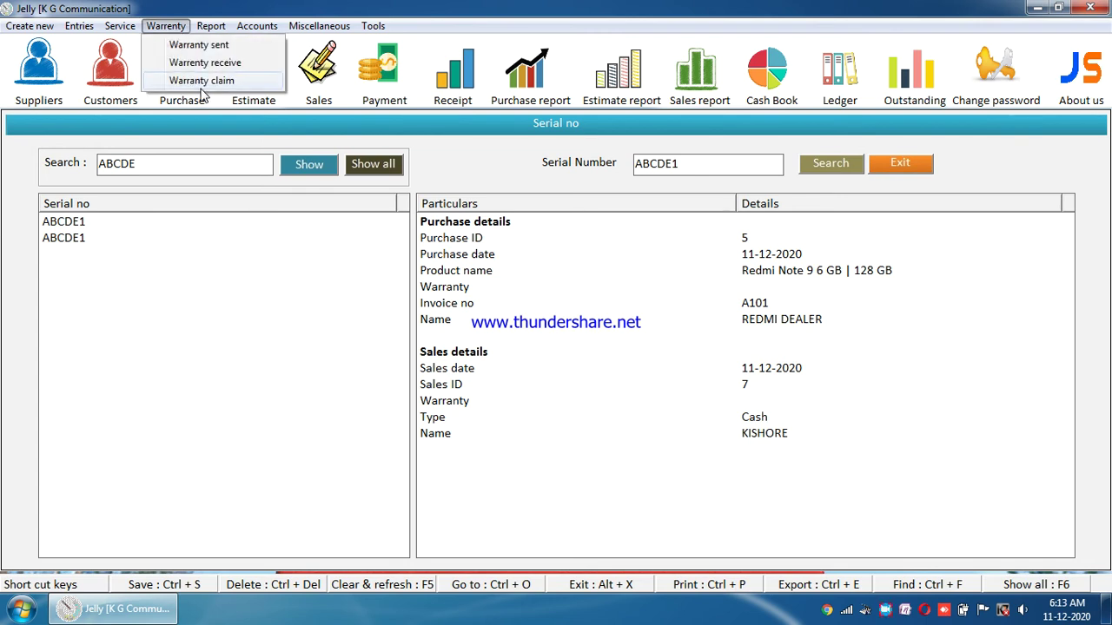
key("Escape")
left_click(910, 165)
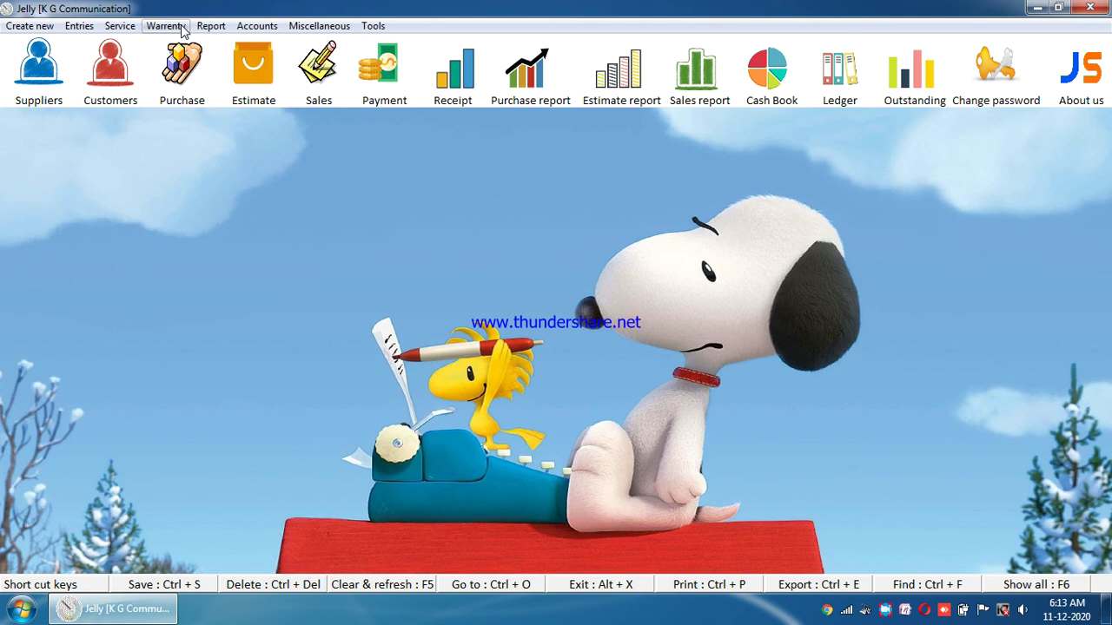
left_click(247, 29)
mouse_move(308, 32)
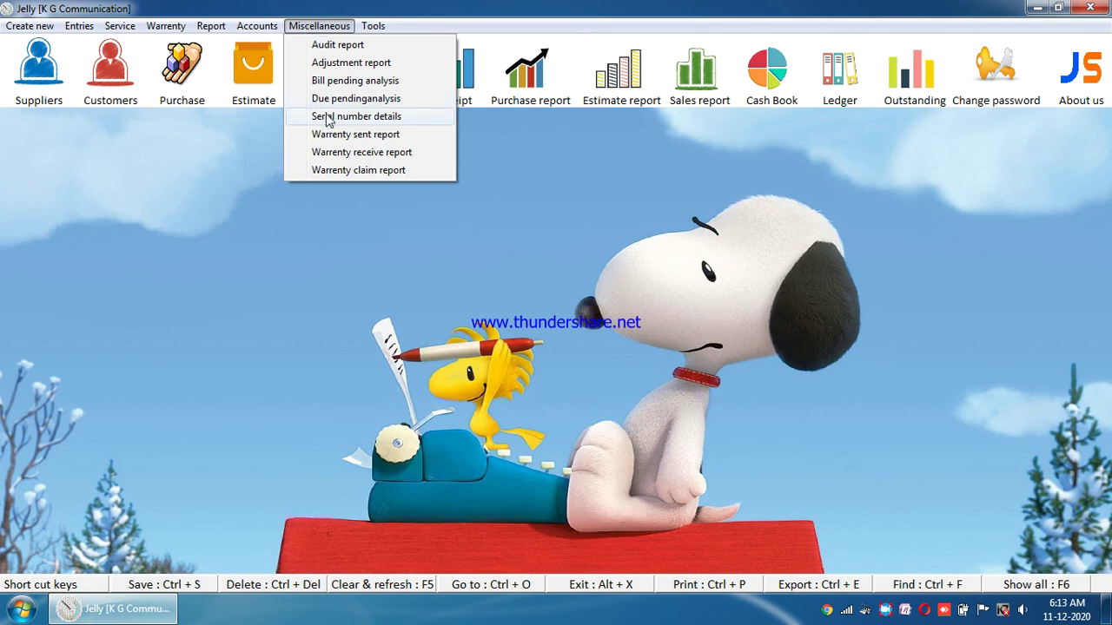
left_click(181, 189)
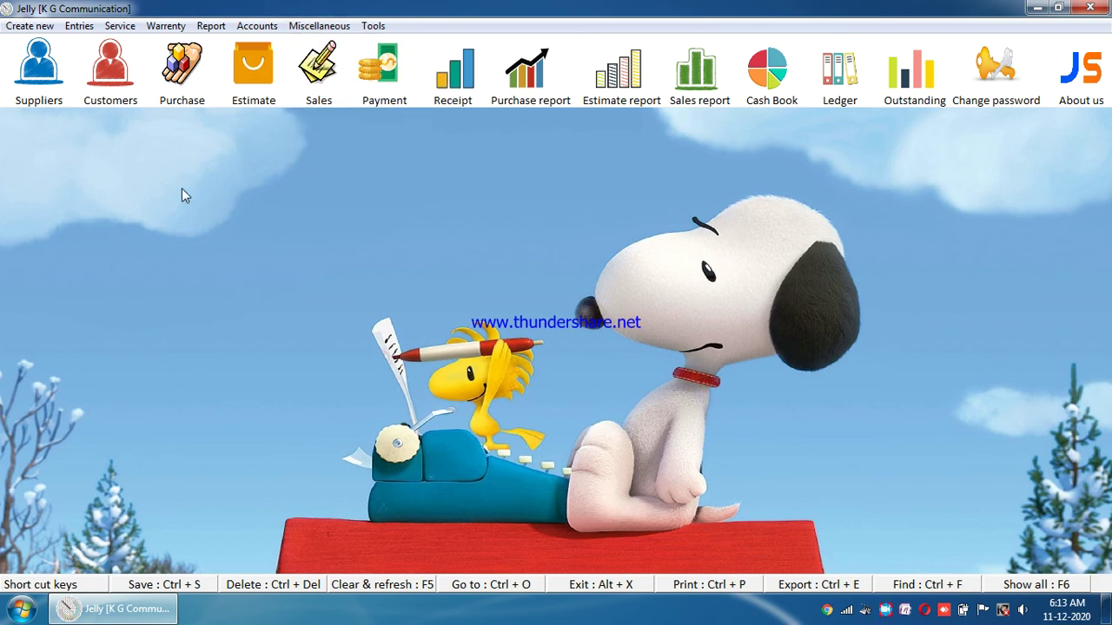
Step: Open a new service booking and fill in the name of an existing customer from the customer list with type Cash
left_click(80, 26)
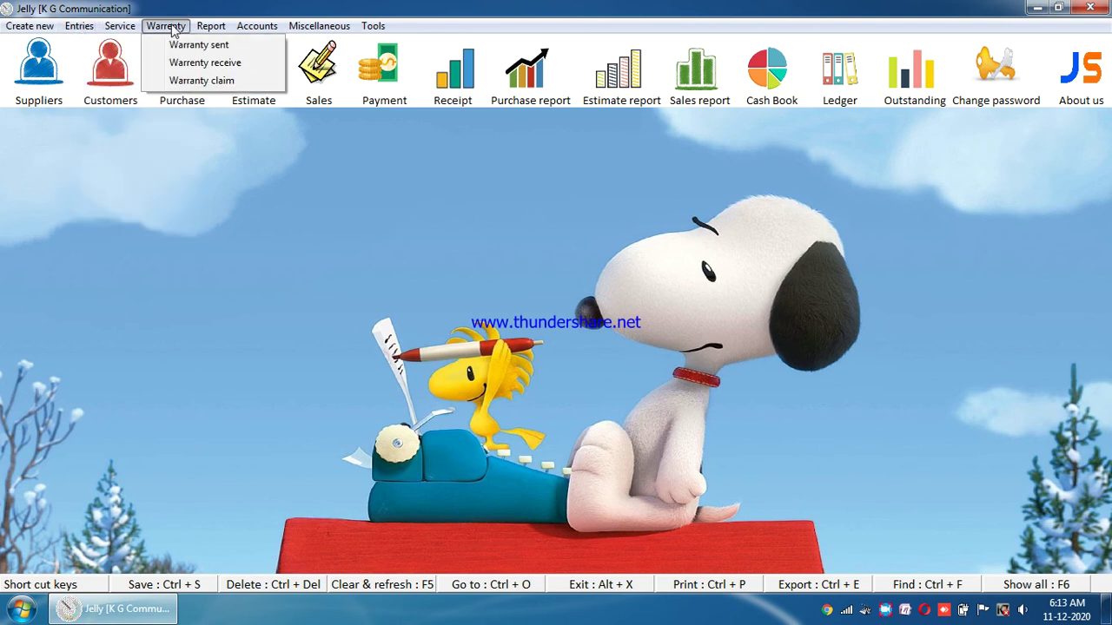
left_click(145, 45)
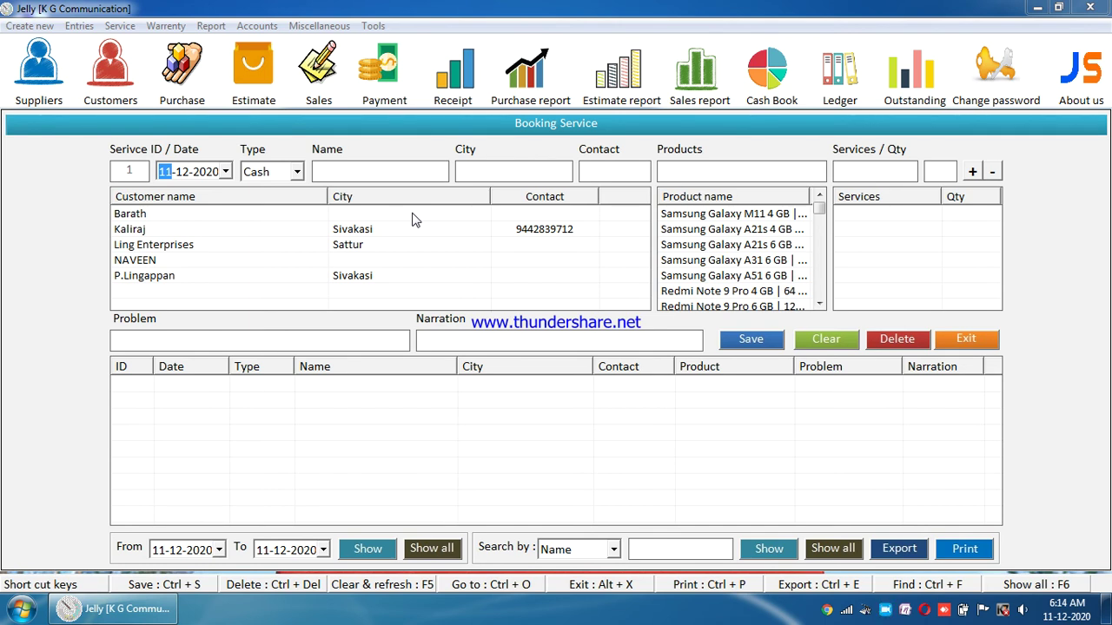
key("Tab")
key("Tab")
key("Down")
key("Down")
key("Down")
key("Down")
key("Return")
Step: Filter the products by NOT, choose Redmi Note 9 Pro 6 GB | 128 GB for the booking, and close the form without saving
type("NOT")
key("Down")
key("Down")
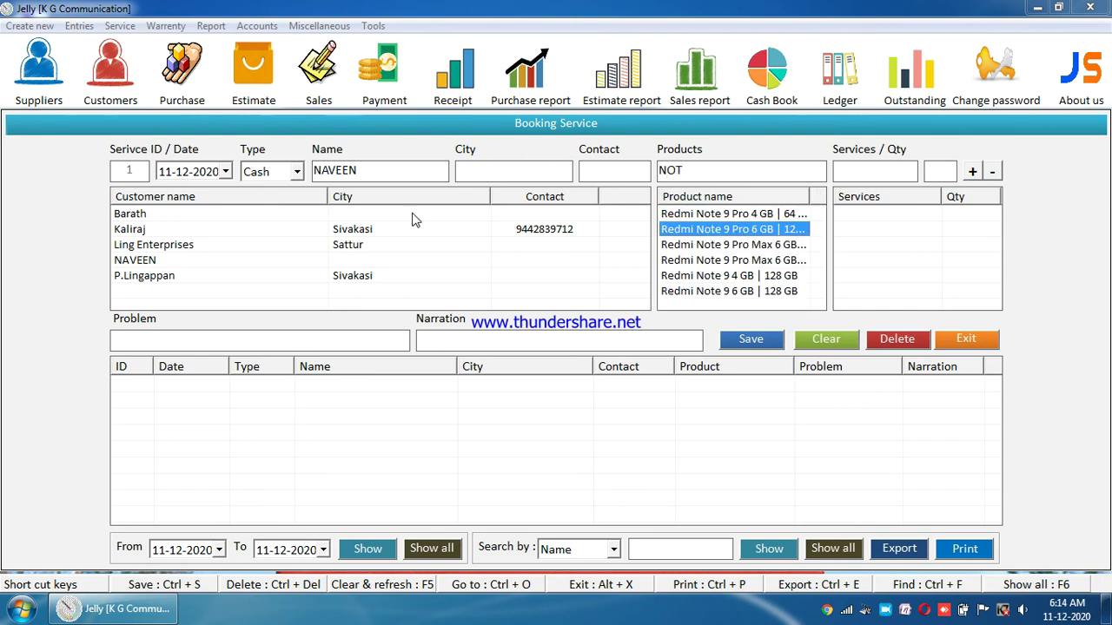
key("Return")
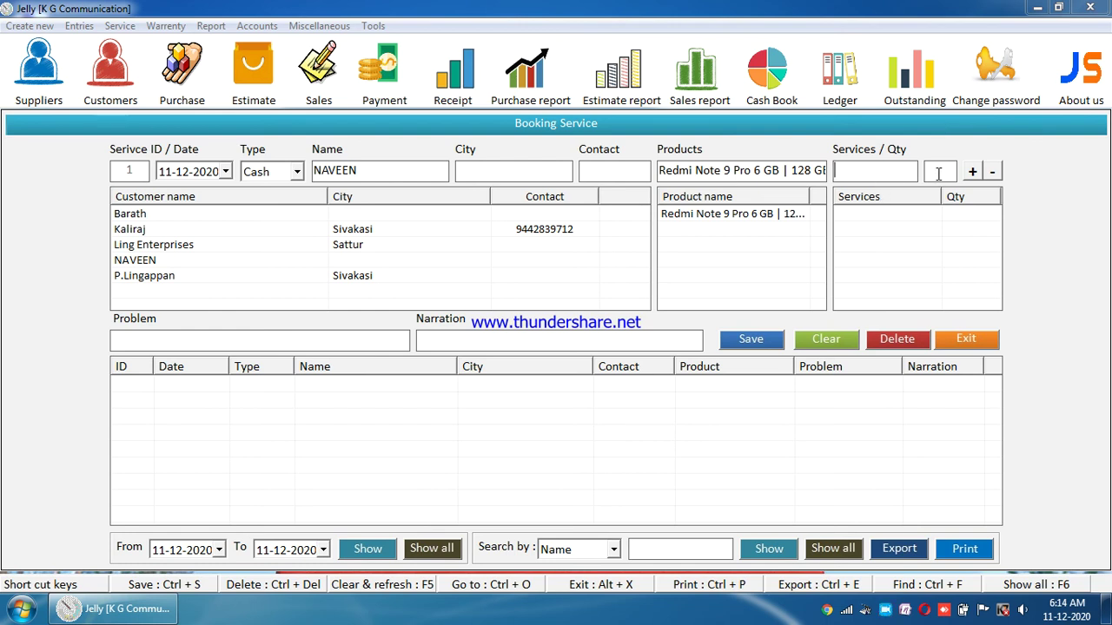
left_click(967, 340)
Step: Open the service status update form and try to look up service ID 1
left_click(120, 25)
left_click(139, 64)
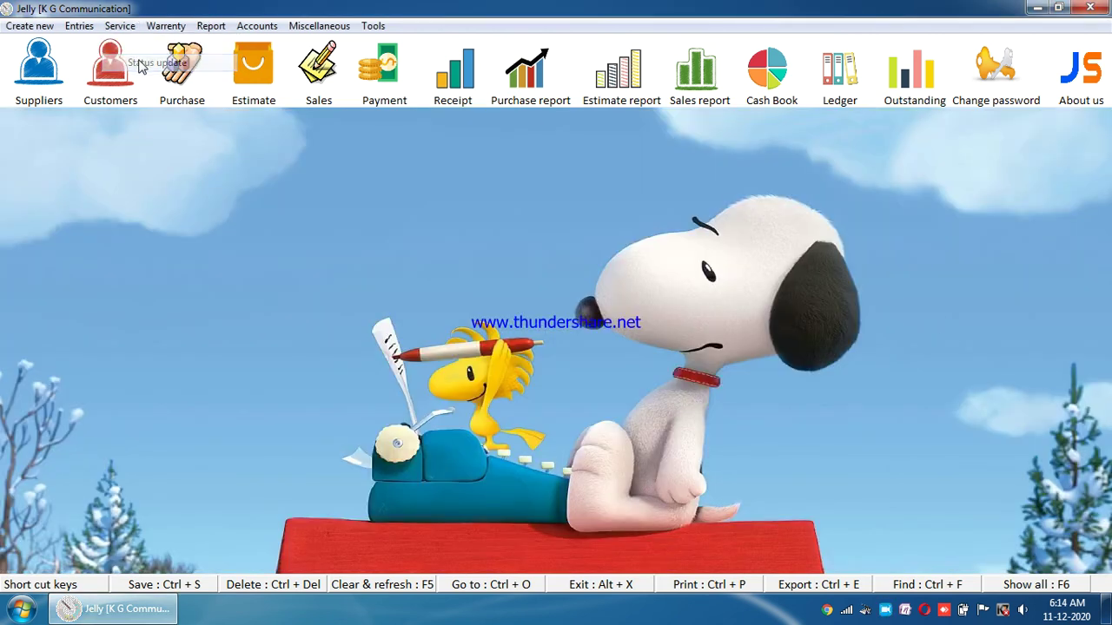
type("1")
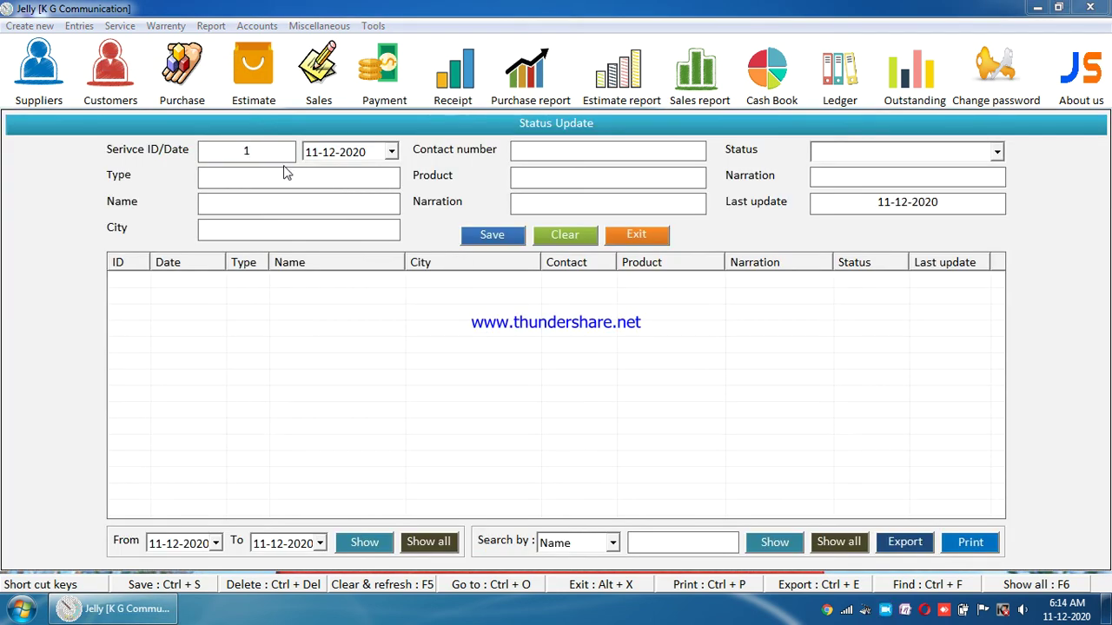
key("Return")
key("Return")
Step: Set the service status to Pending with the narration SPARE ORDER., and close the status update form without saving
left_click(889, 158)
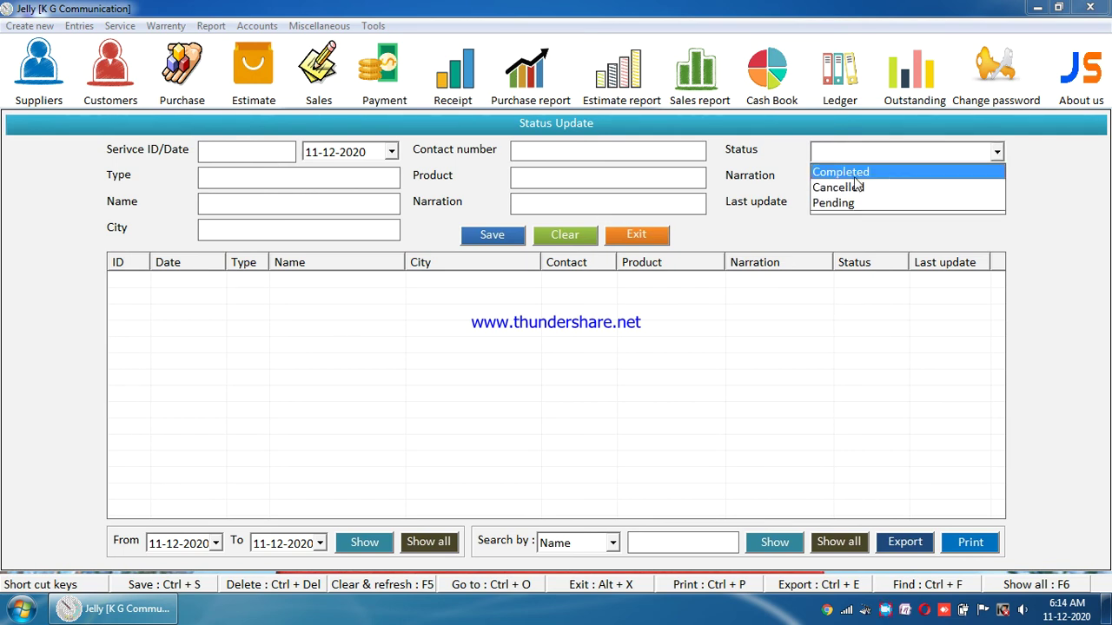
left_click(832, 205)
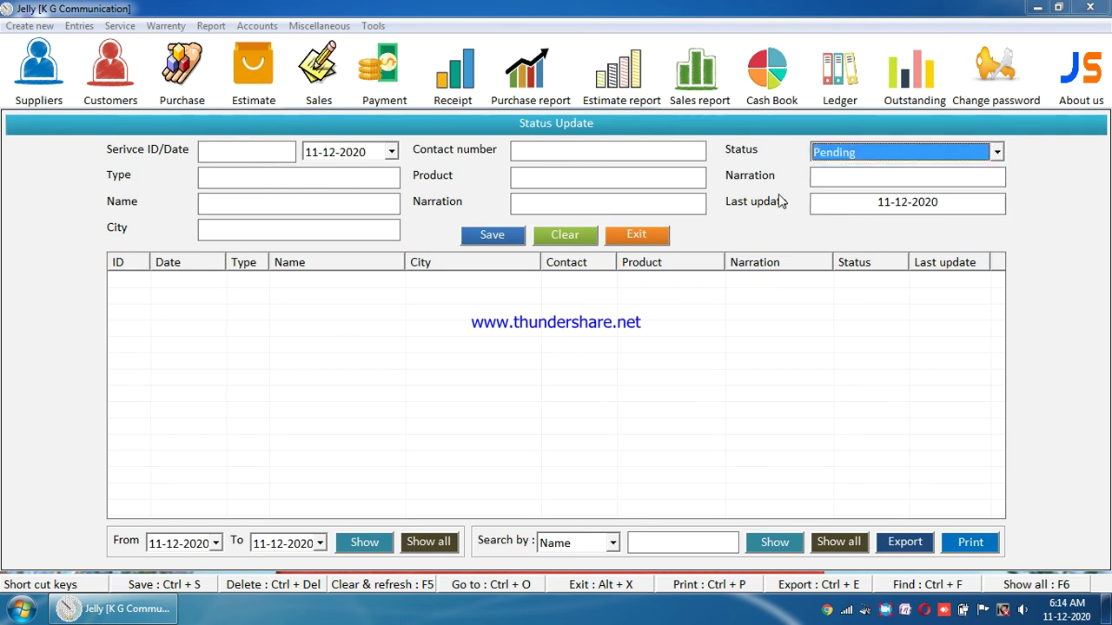
left_click(862, 175)
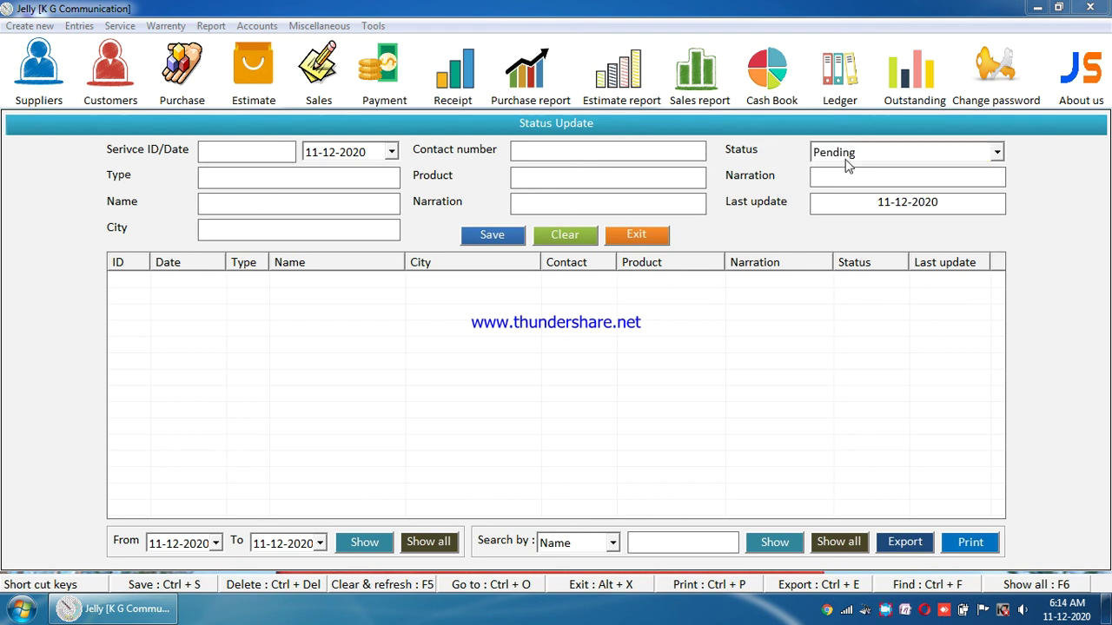
type("SPAREDORDER.")
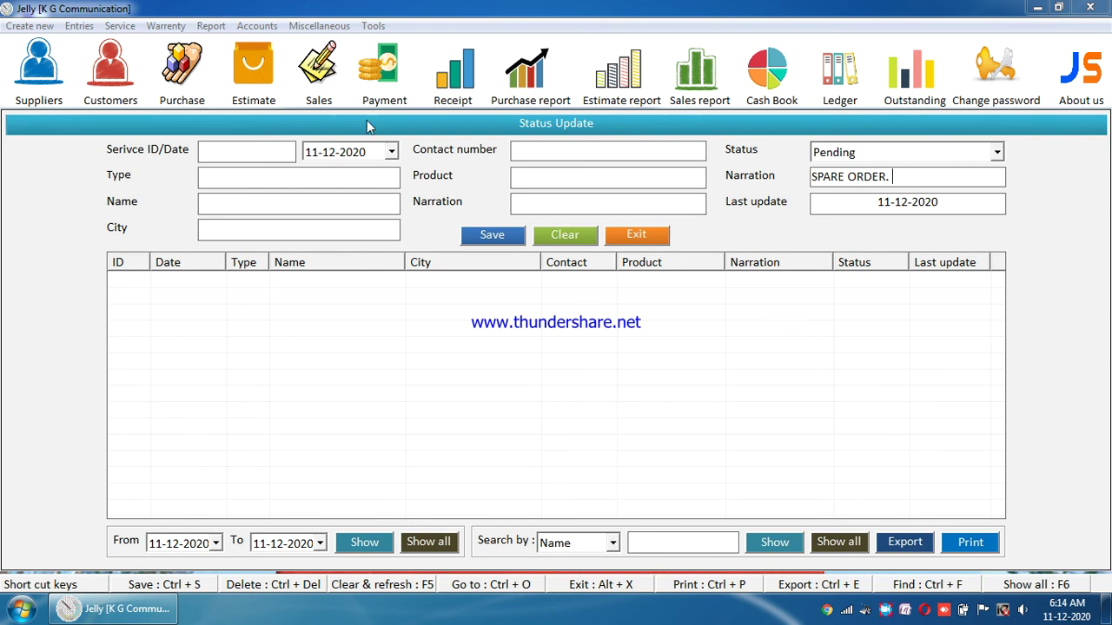
left_click(637, 235)
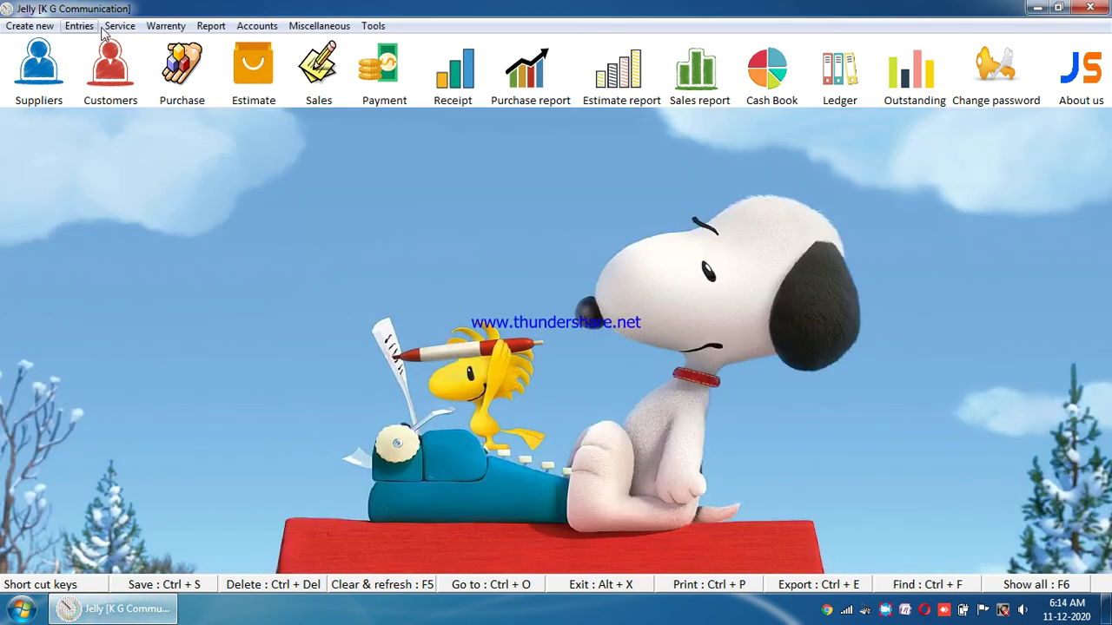
Step: Open the Restore form and search for deleted products
left_click(122, 26)
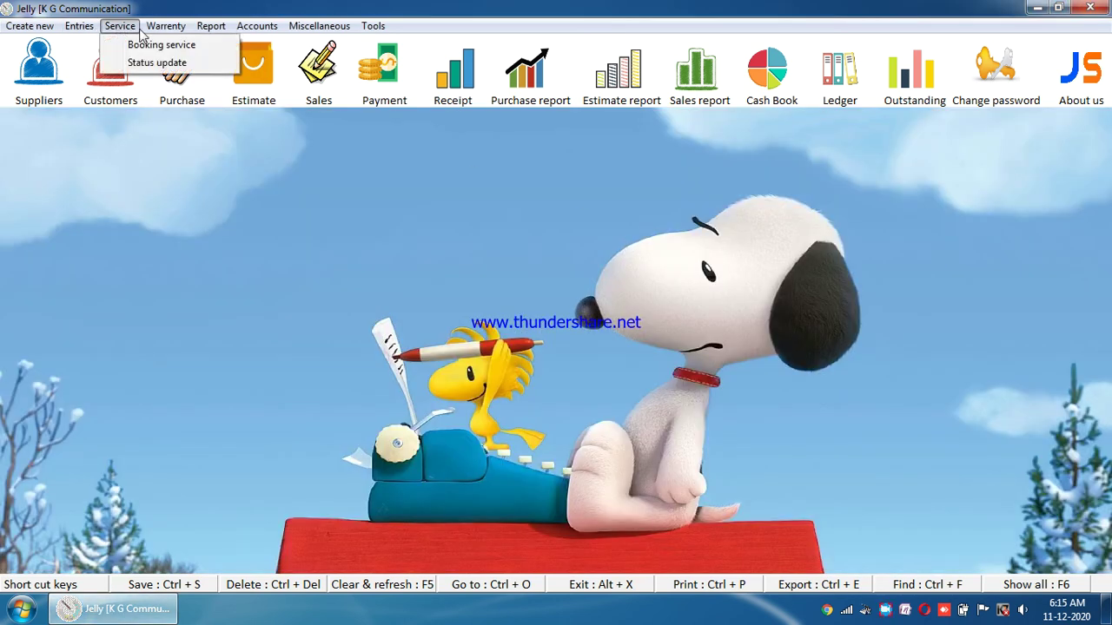
mouse_move(380, 32)
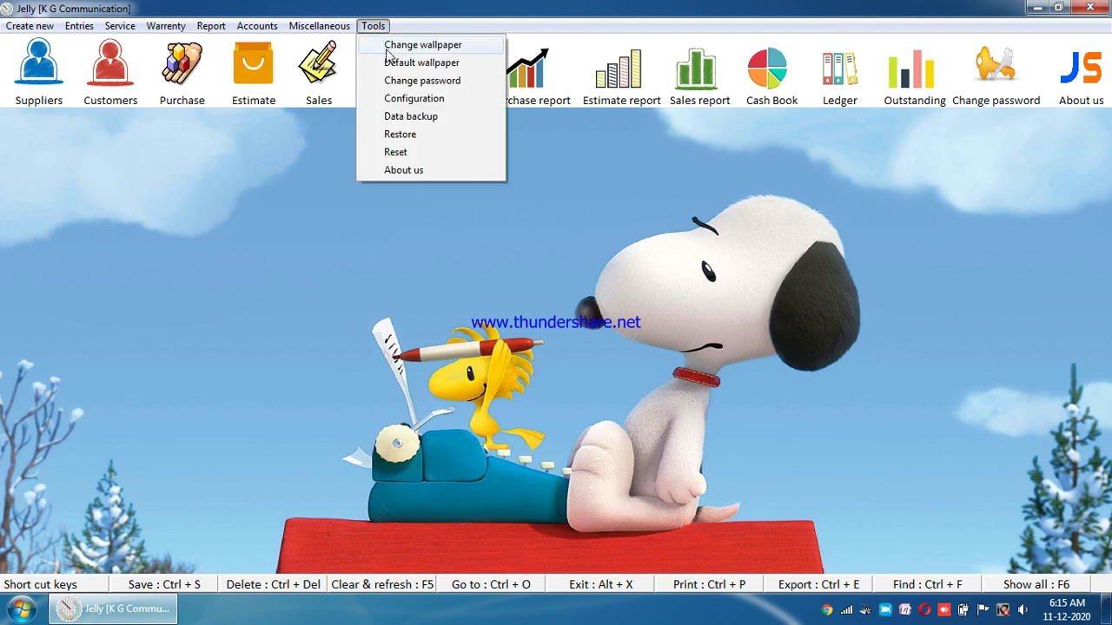
left_click(425, 136)
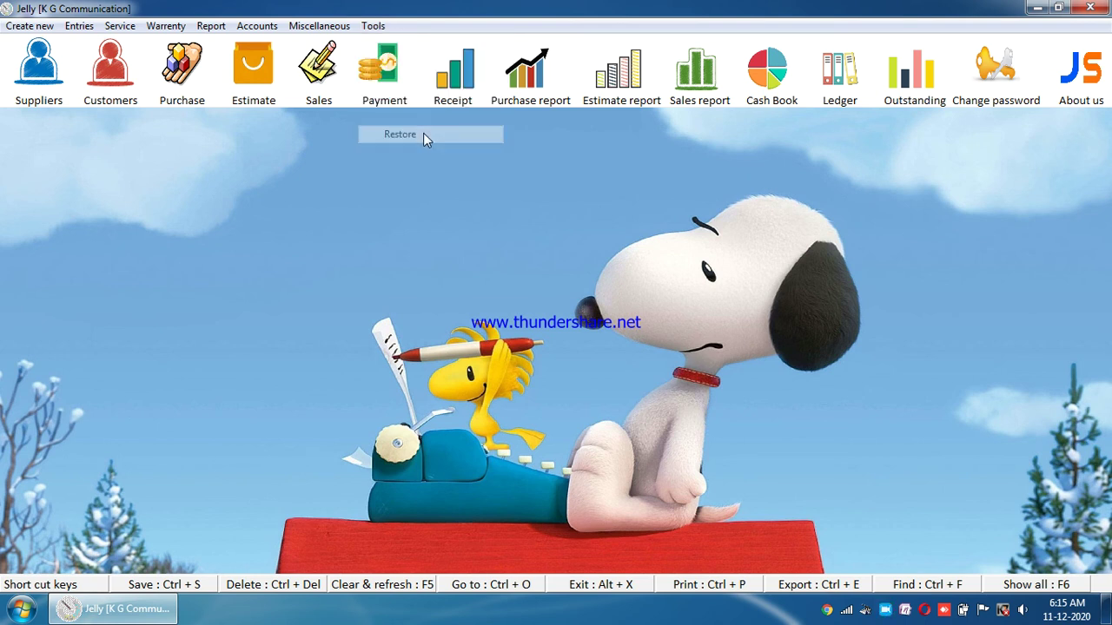
left_click(446, 153)
left_click(450, 172)
left_click(549, 155)
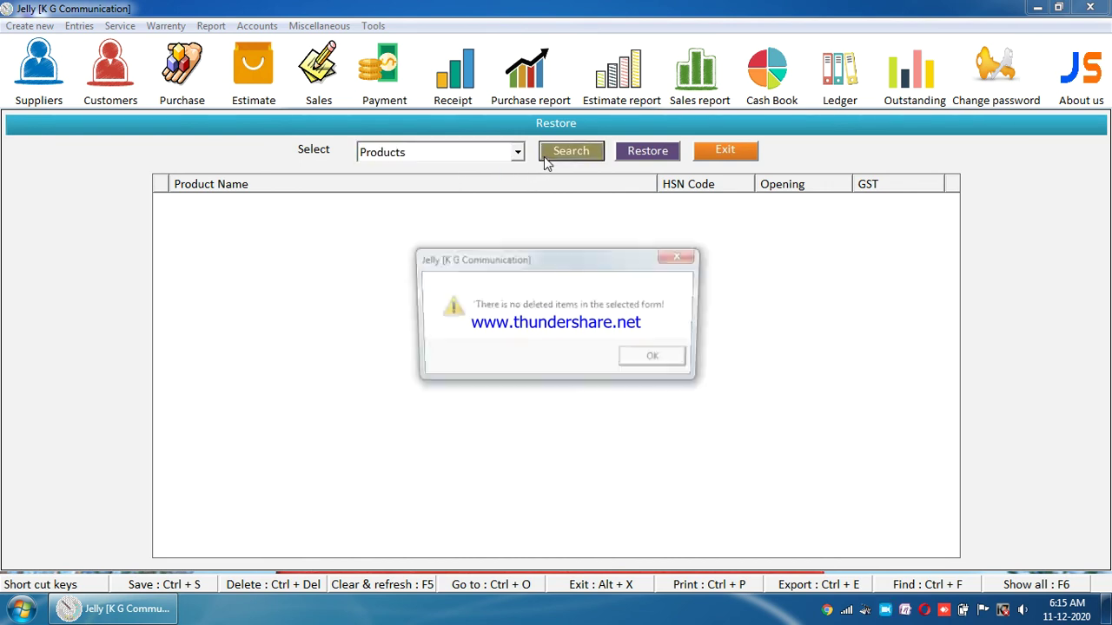
key("Return")
Step: Search for deleted suppliers and close the Restore form
left_click(426, 151)
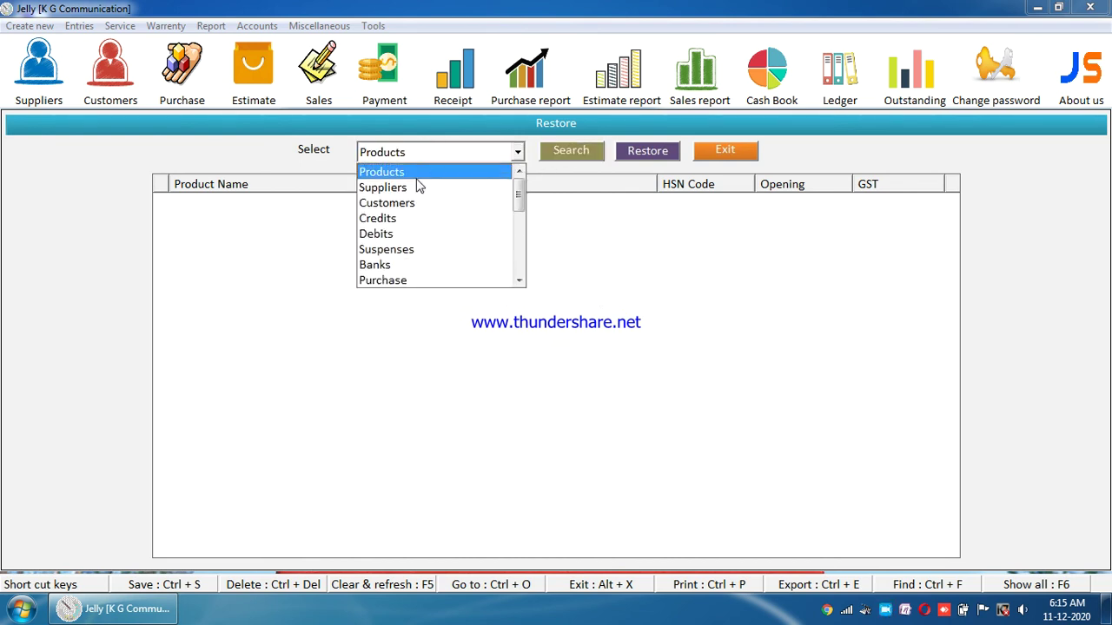
left_click(408, 185)
left_click(570, 151)
key("Return")
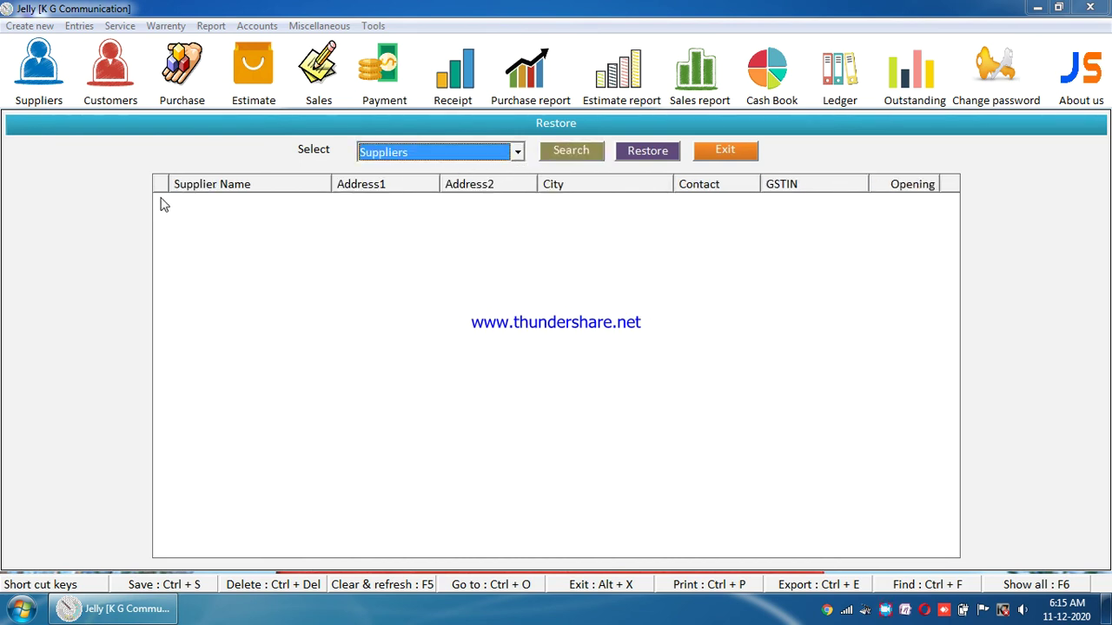
left_click(700, 154)
Step: Run the audit report from 01-12-2020 to 11-12-2020
left_click(319, 25)
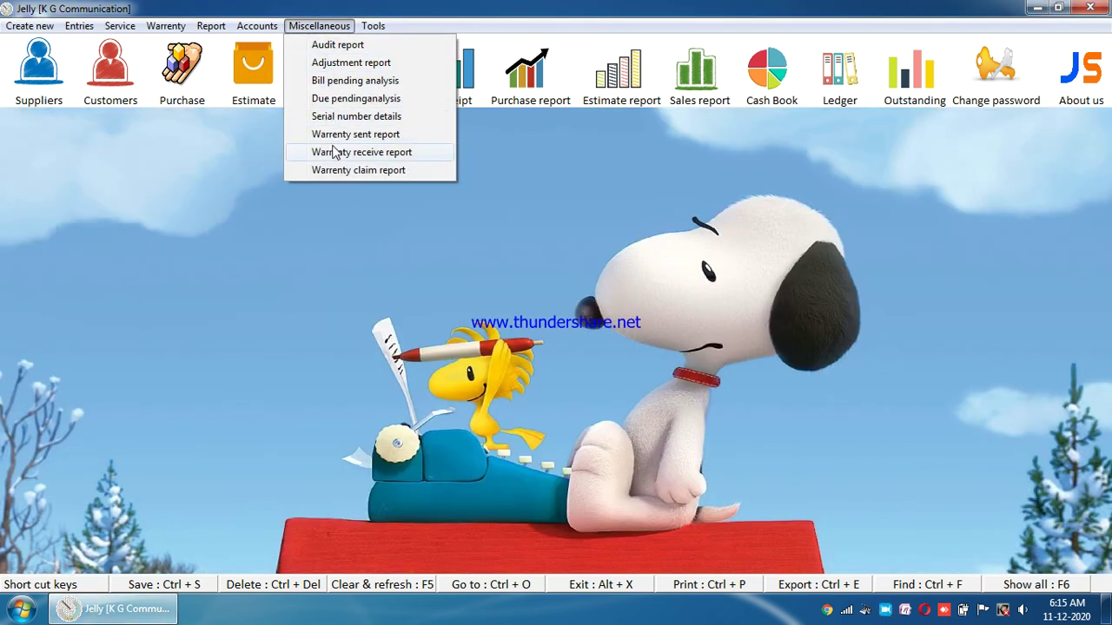
left_click(339, 45)
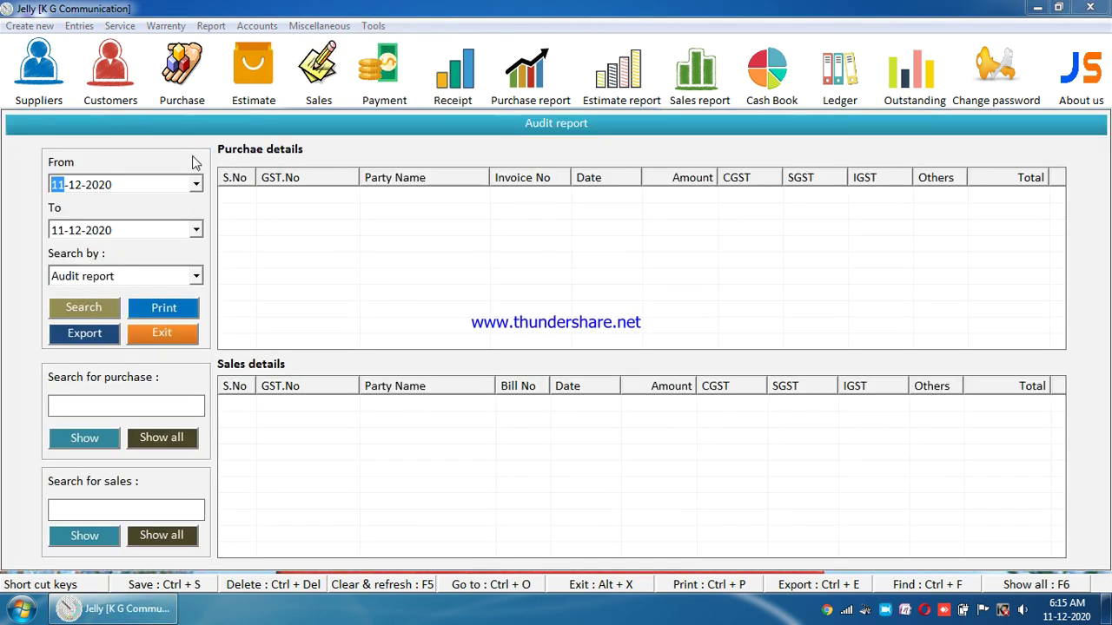
type("01")
left_click(93, 310)
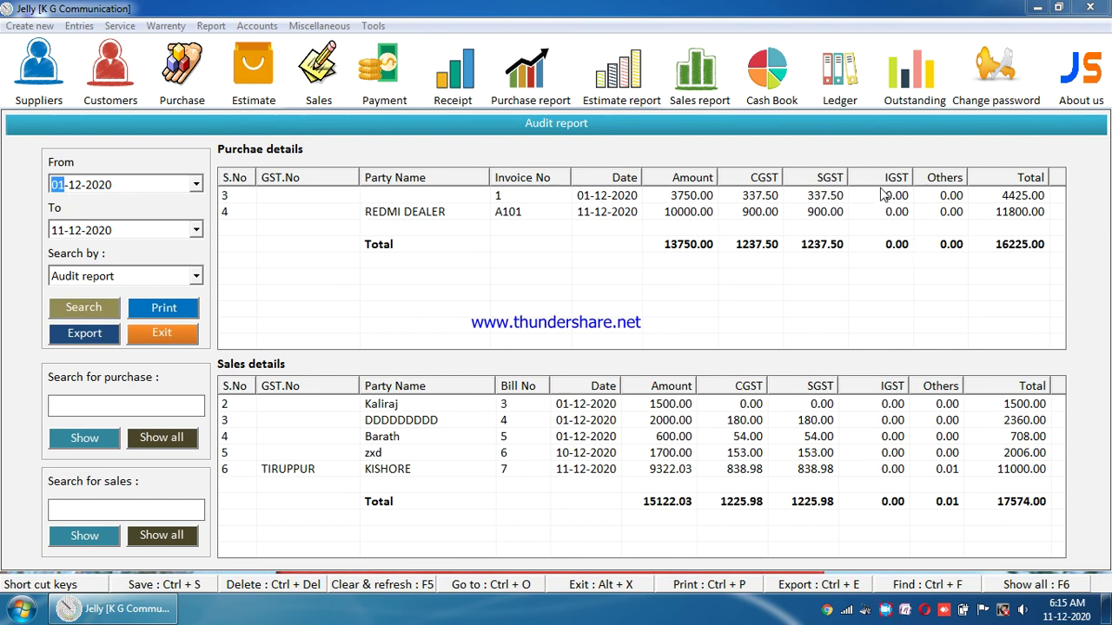
Step: Run the percentage report for the same period, view the purchase tax rate columns, and close the audit report
left_click(122, 278)
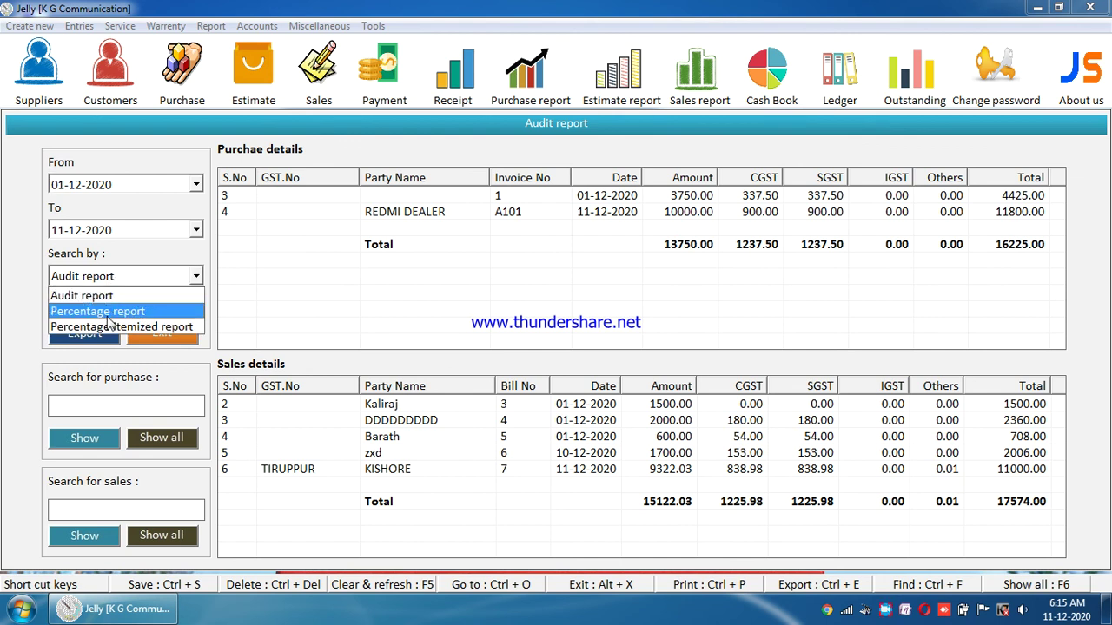
left_click(104, 293)
left_click(102, 313)
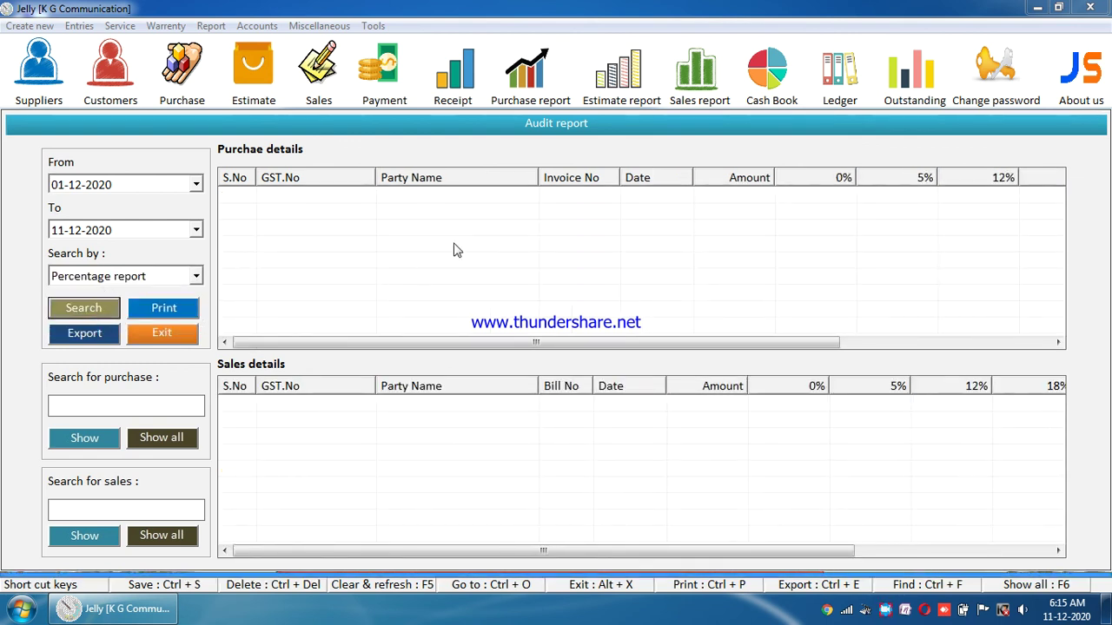
left_click_drag(836, 343, 1053, 344)
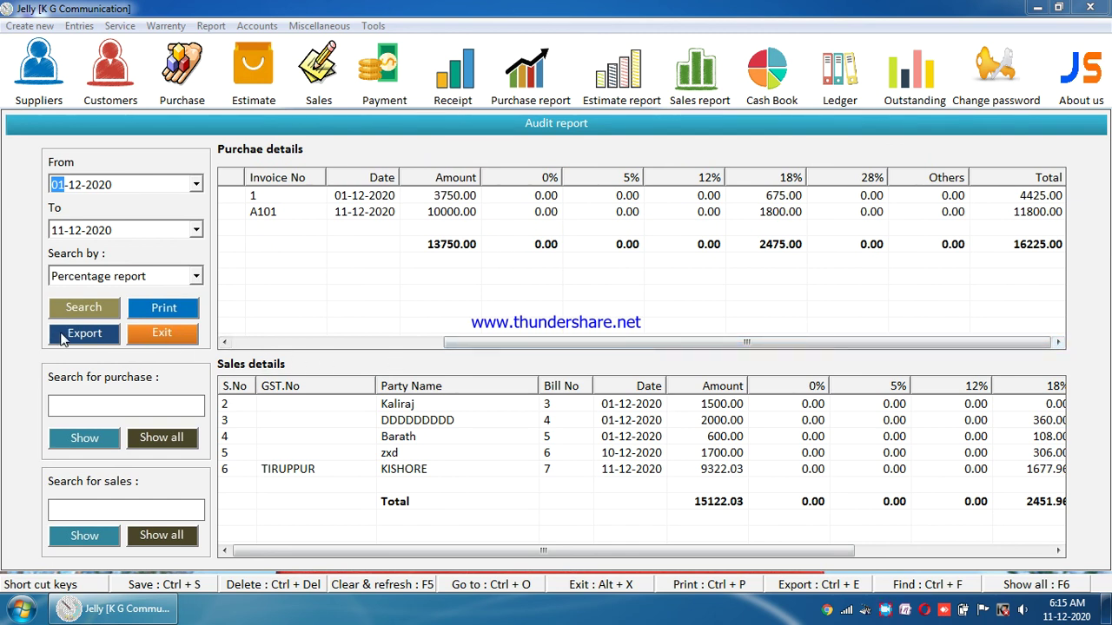
left_click(159, 336)
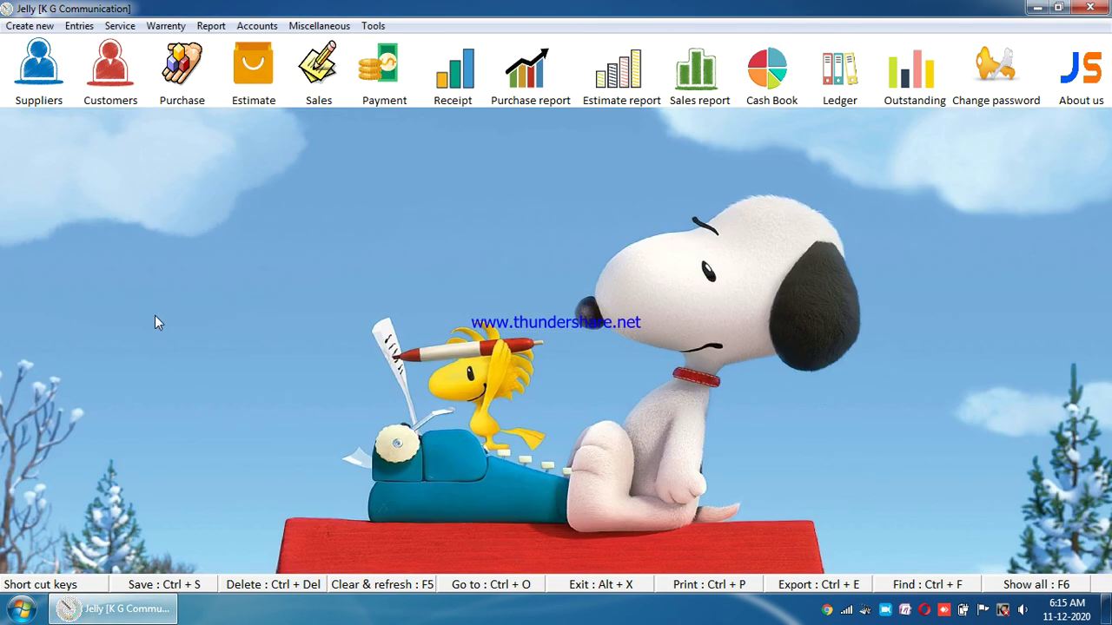
Step: Open the Item Ledger and search the Mobiles group's Redmi Note 9 Pro 6 GB | 128 GB for 11-12-2020 with GST purchase and sales
left_click(261, 26)
left_click(284, 135)
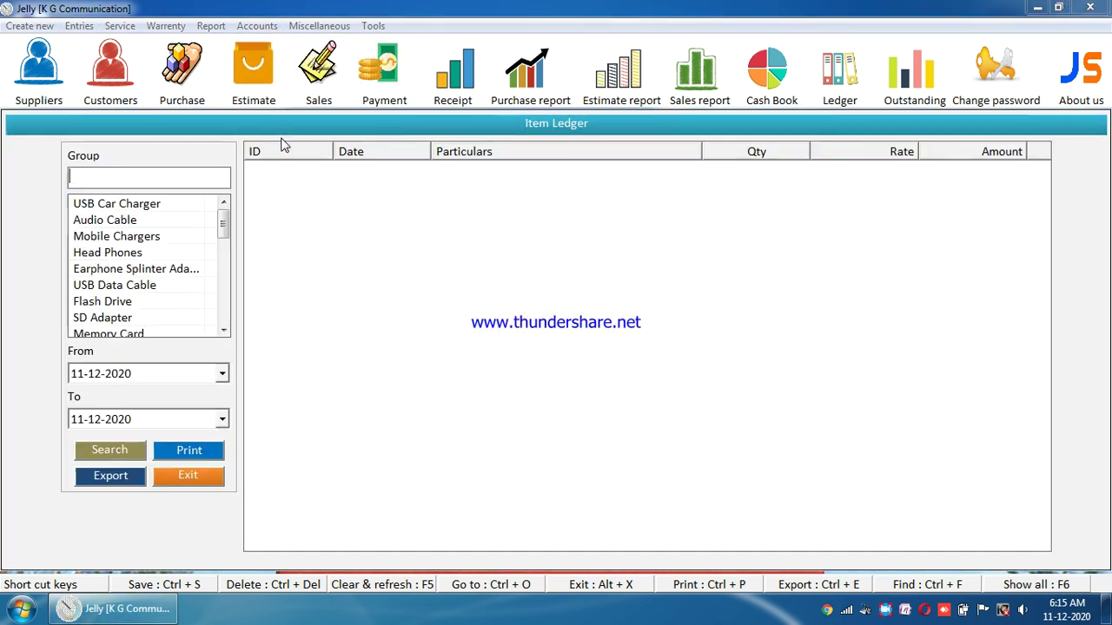
type("MOBI")
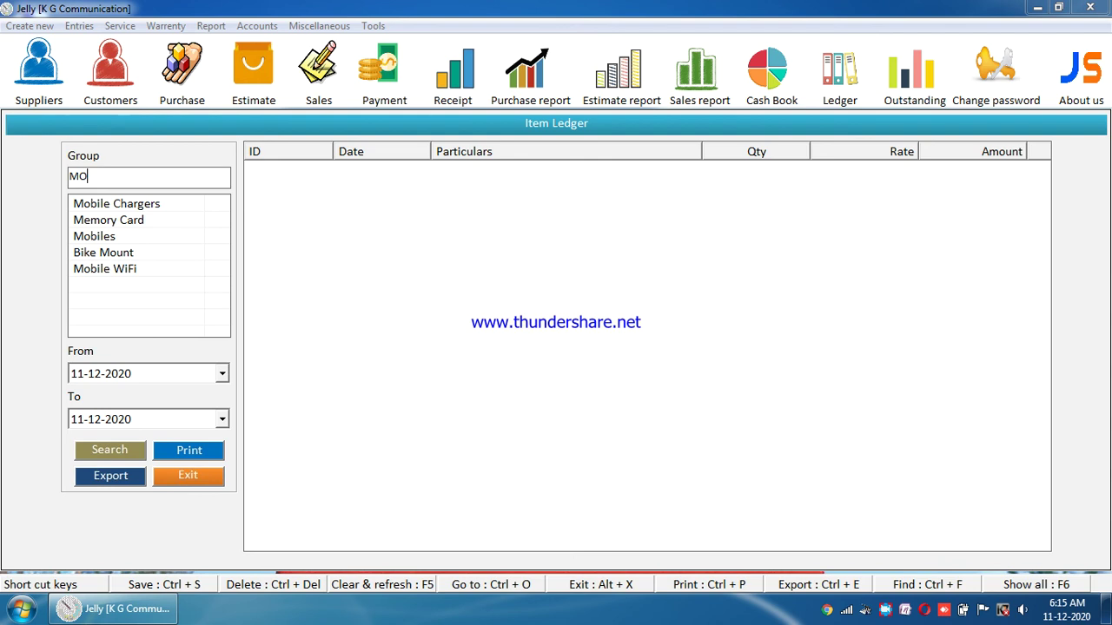
left_click(170, 215)
left_click(170, 215)
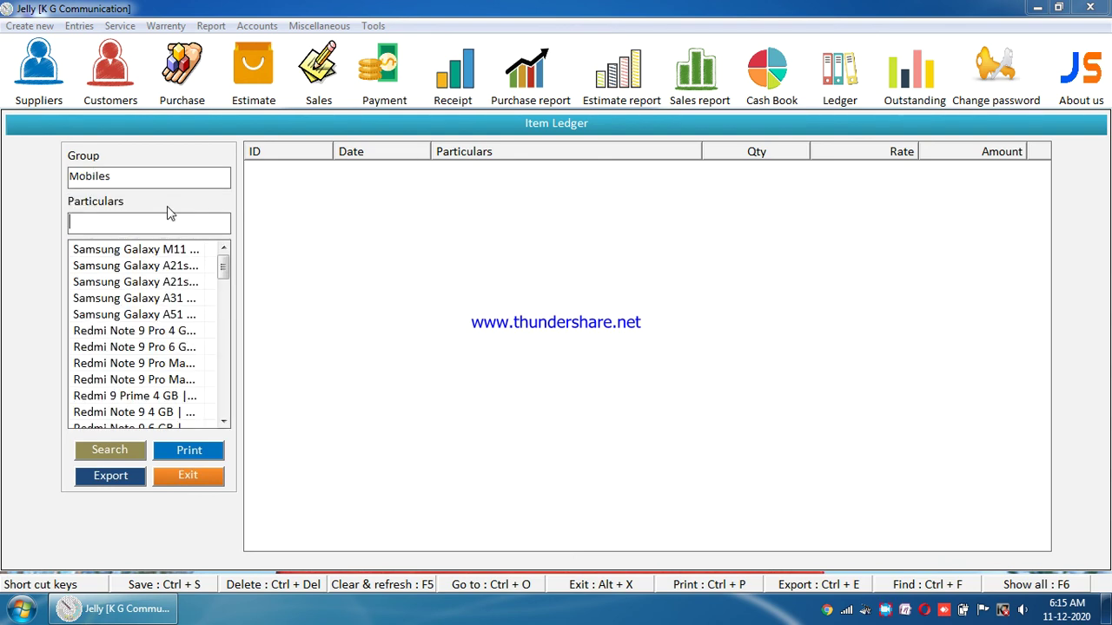
type("NOTE")
key("Down")
key("Down")
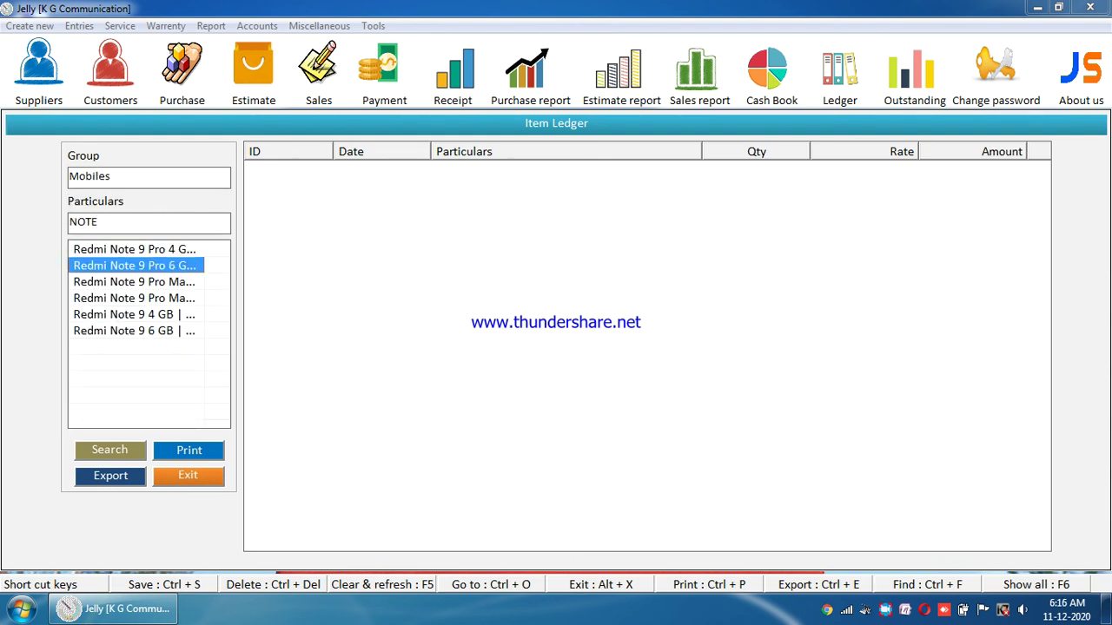
key("Return")
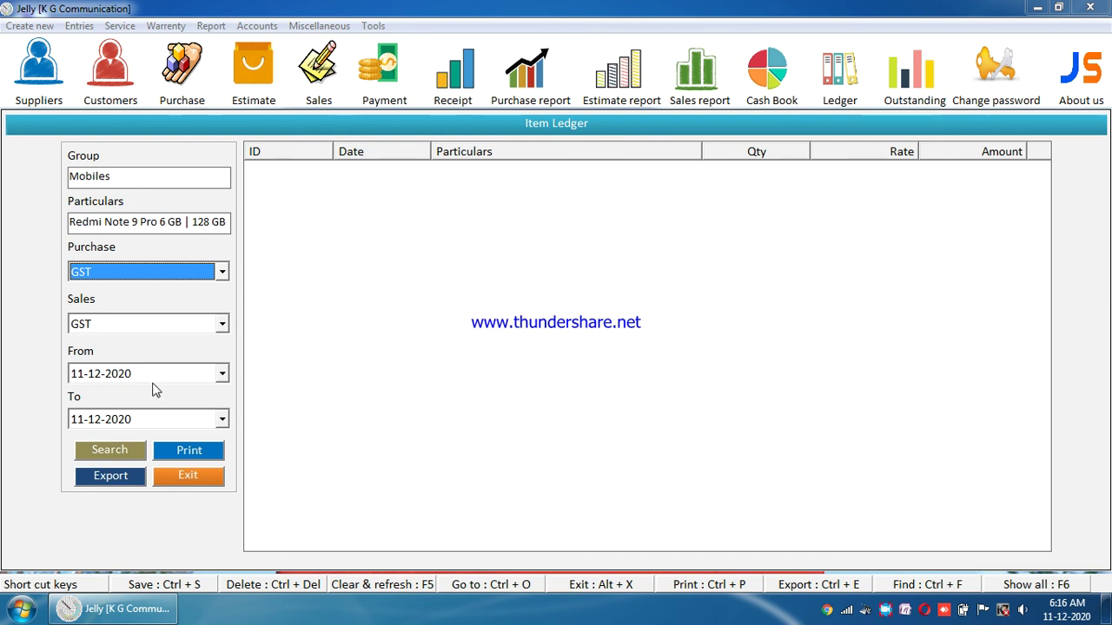
left_click(107, 453)
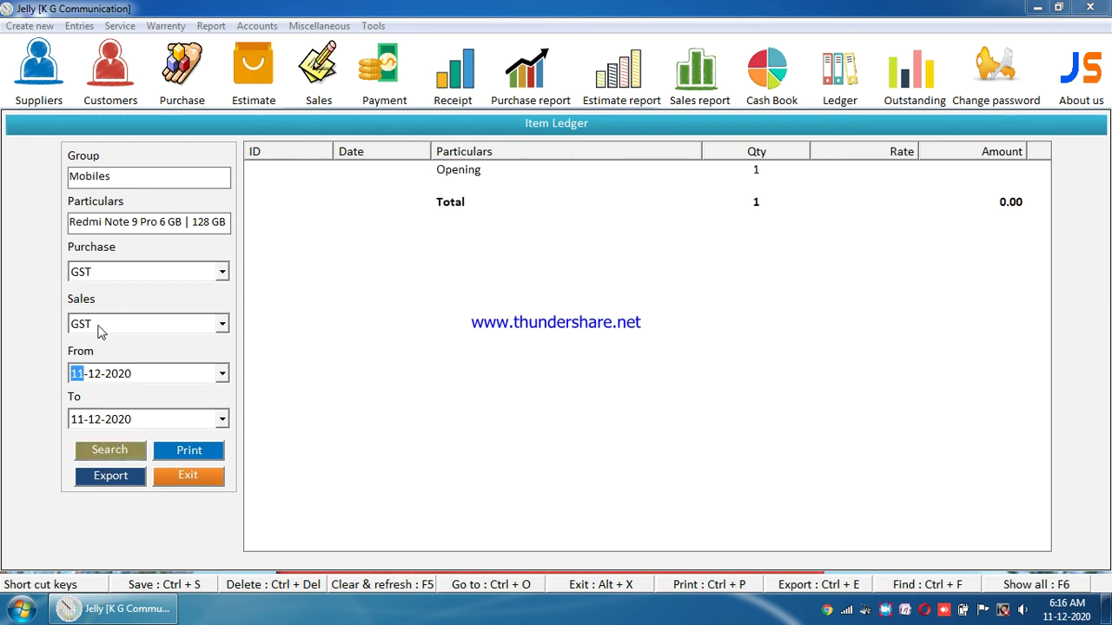
Step: Set the item ledger's start date to 11-12-2019 and rerun the search
key("Right")
key("Right")
key("Return")
key("Return")
key("Return")
Step: Switch the item ledger to Redmi Note 9 6 GB | 128 GB, search its entries, and close the ledger
left_click(171, 224, "shift")
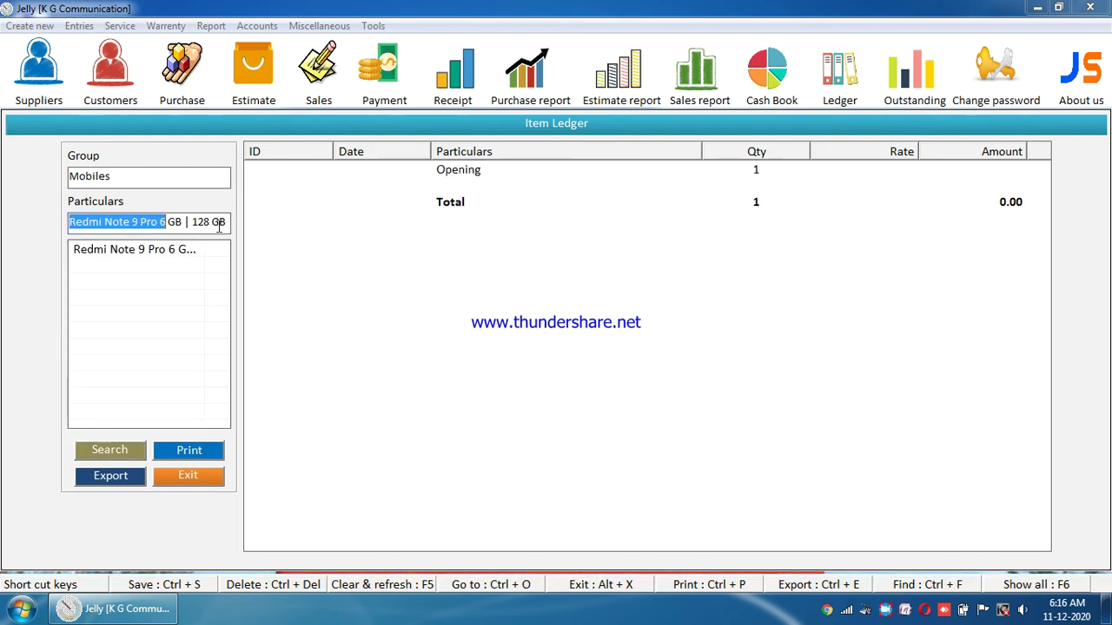
key("End")
key("ctrl+a")
type("NO")
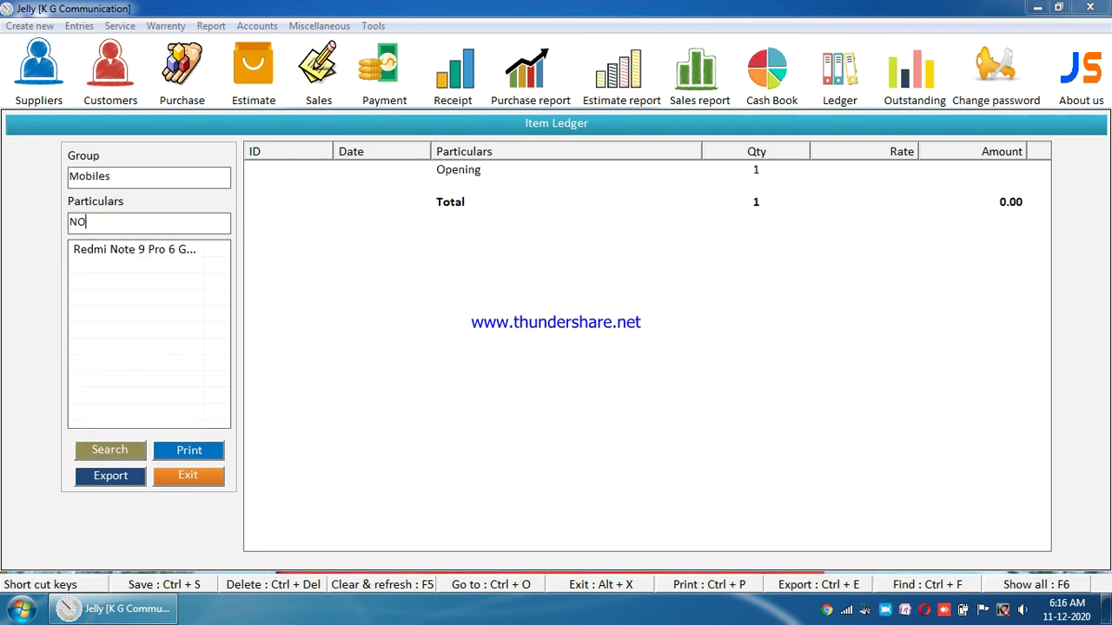
type("TE")
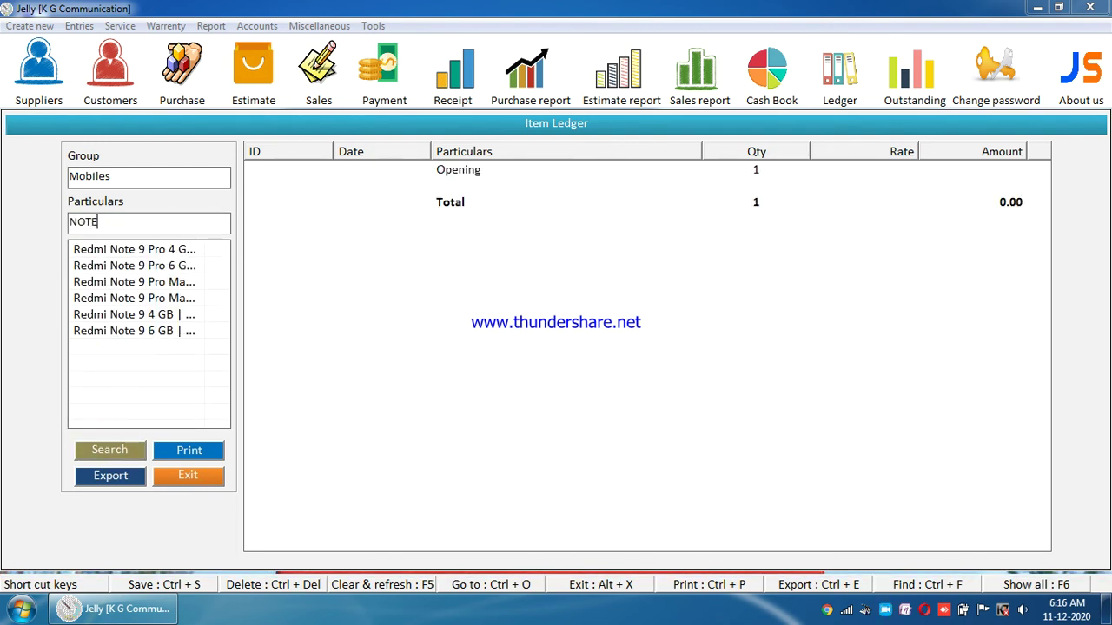
key("Down")
key("Down")
key("Down")
key("Down")
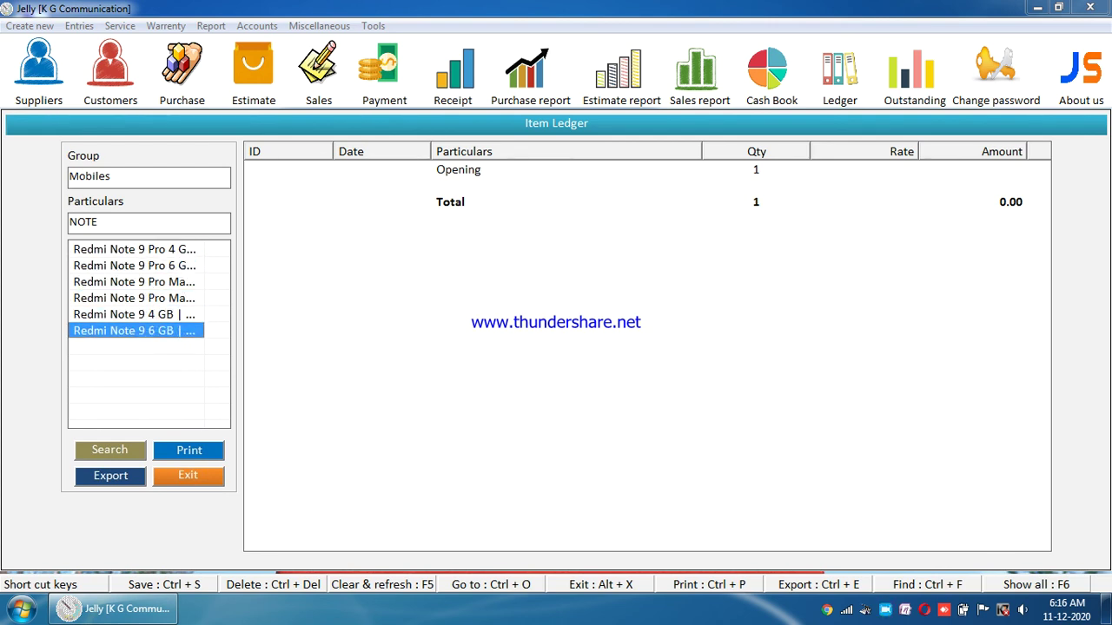
key("Return")
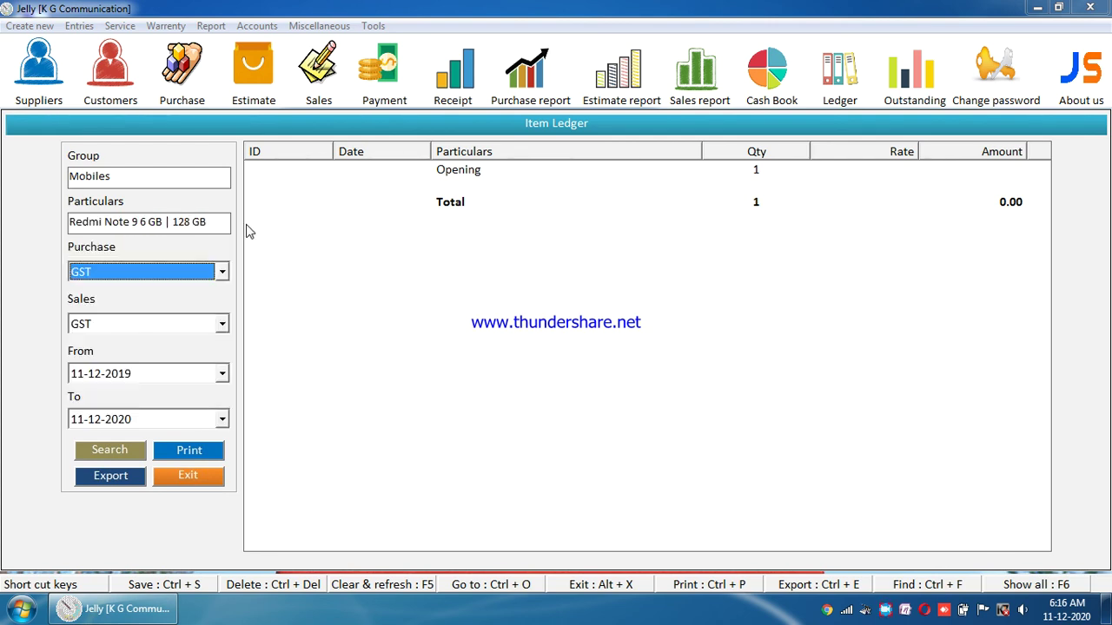
left_click(120, 452)
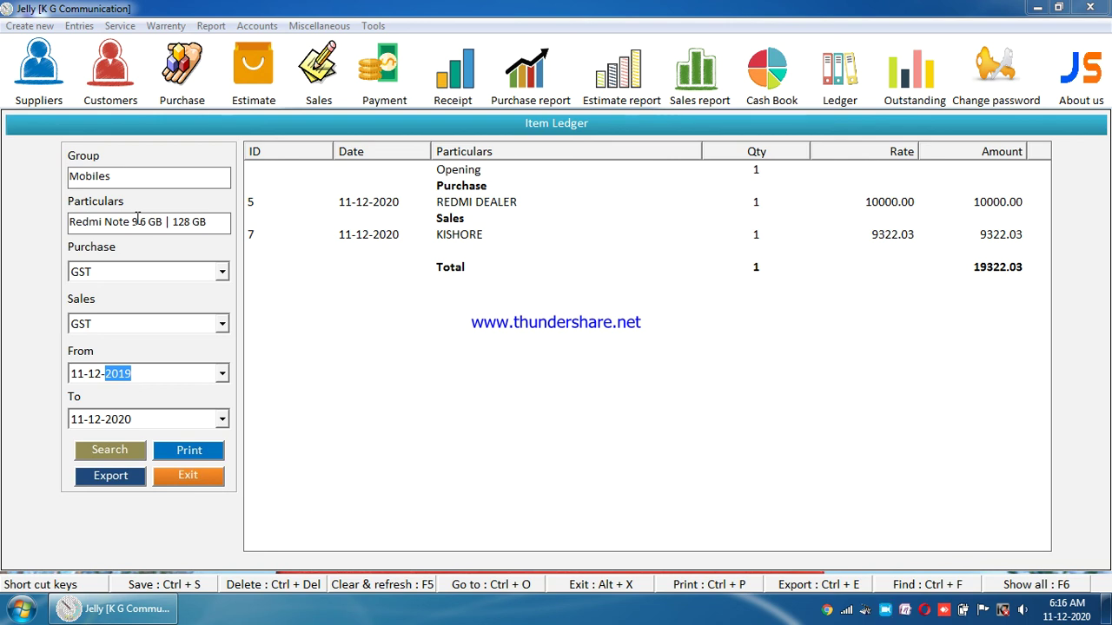
left_click(191, 479)
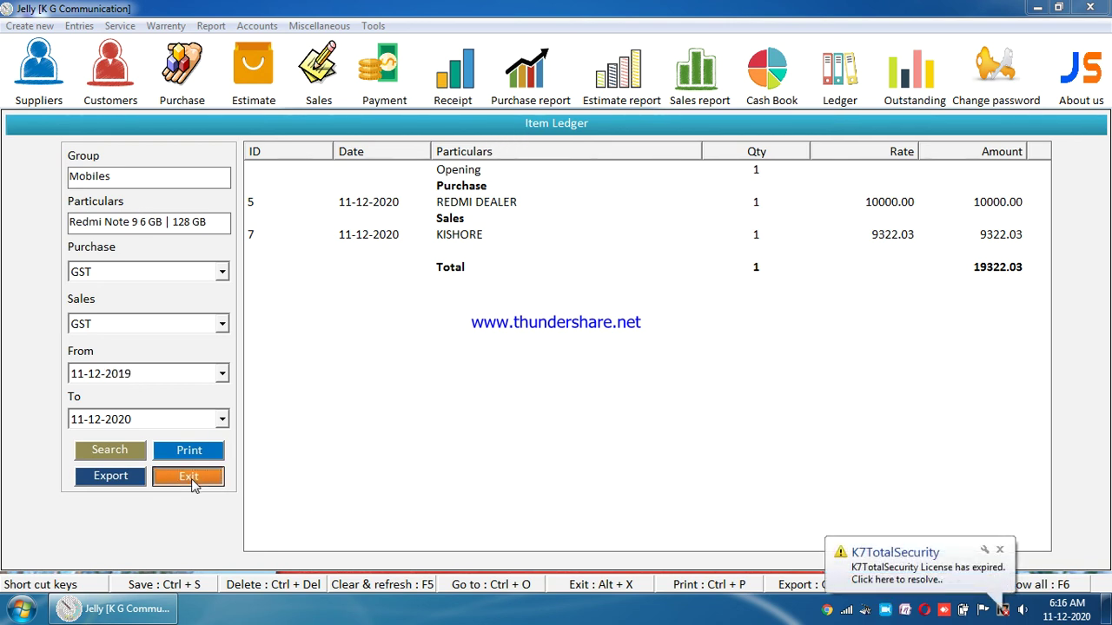
Step: Open the Profit or loss report and run it for 11-12-2020
left_click(247, 27)
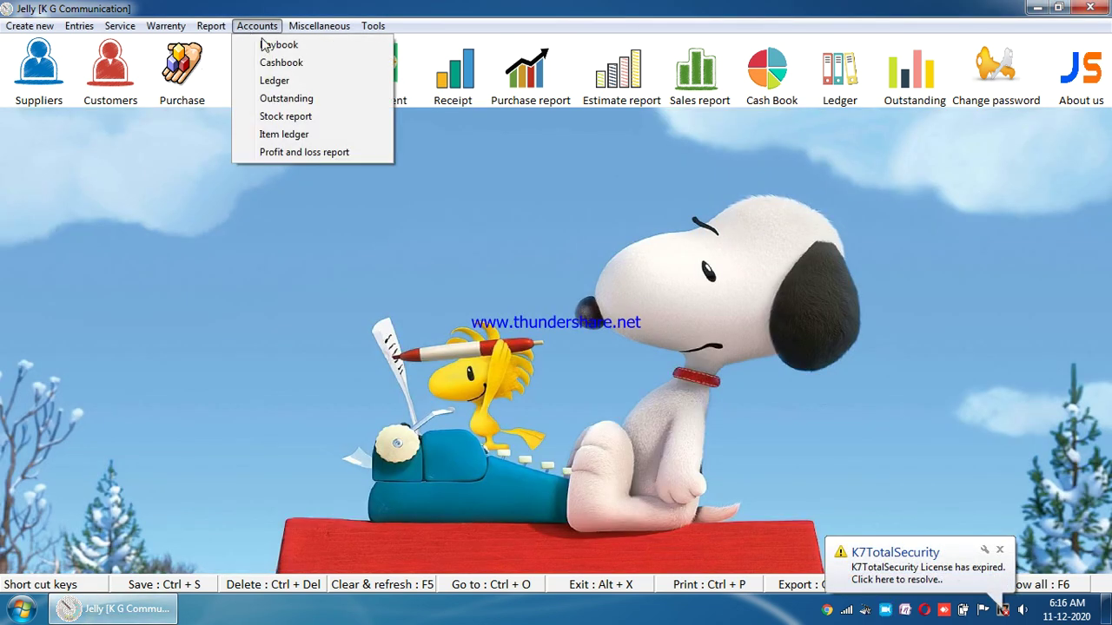
left_click(304, 152)
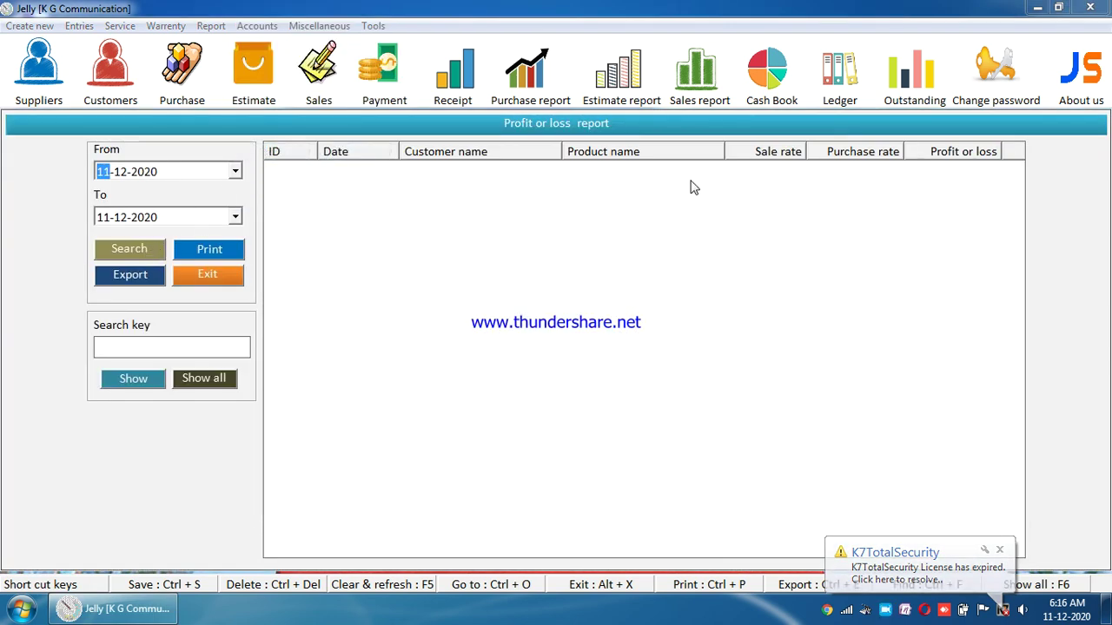
left_click(132, 251)
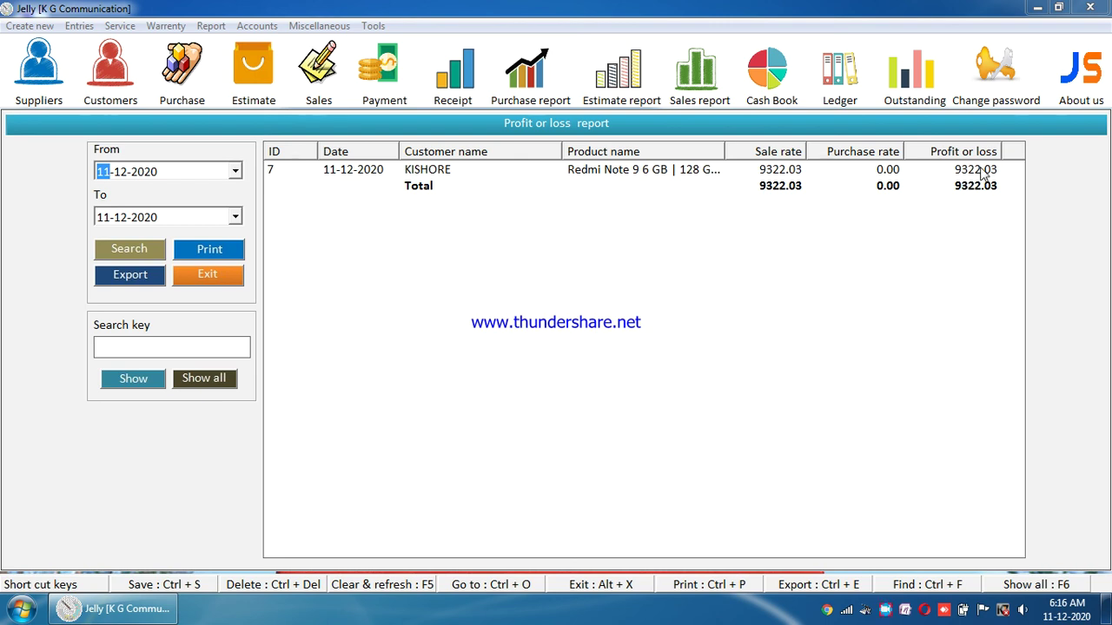
Step: In the Products form, find Redmi Note 9 6 GB | 128 GB, set its purchase rate to 8000 and sales rate to 10000, and save
left_click(17, 26)
key("Escape")
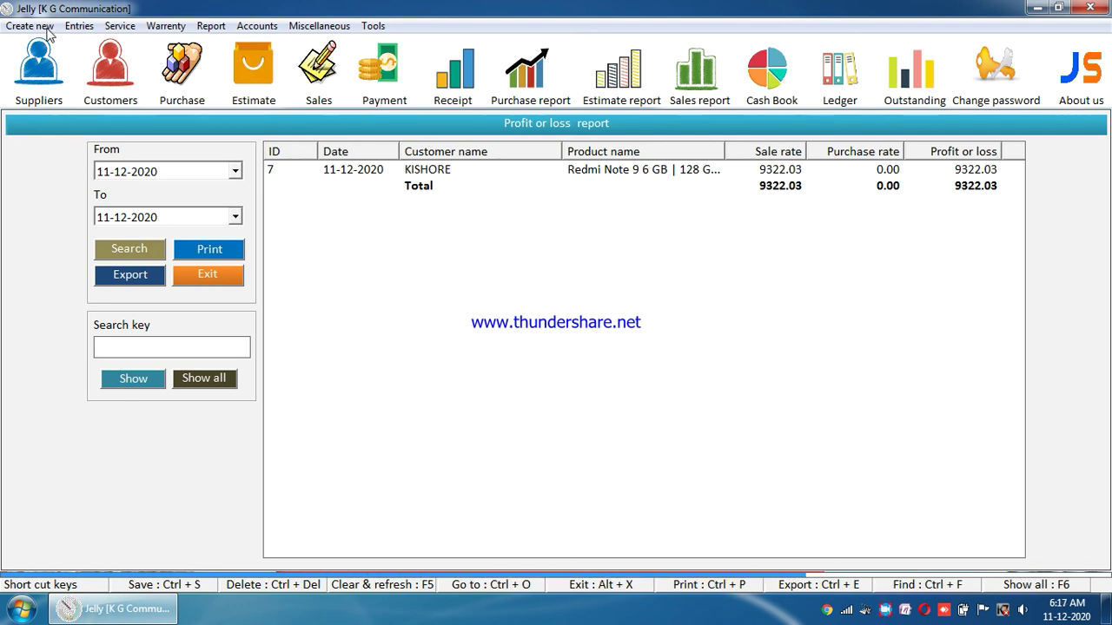
left_click(48, 33)
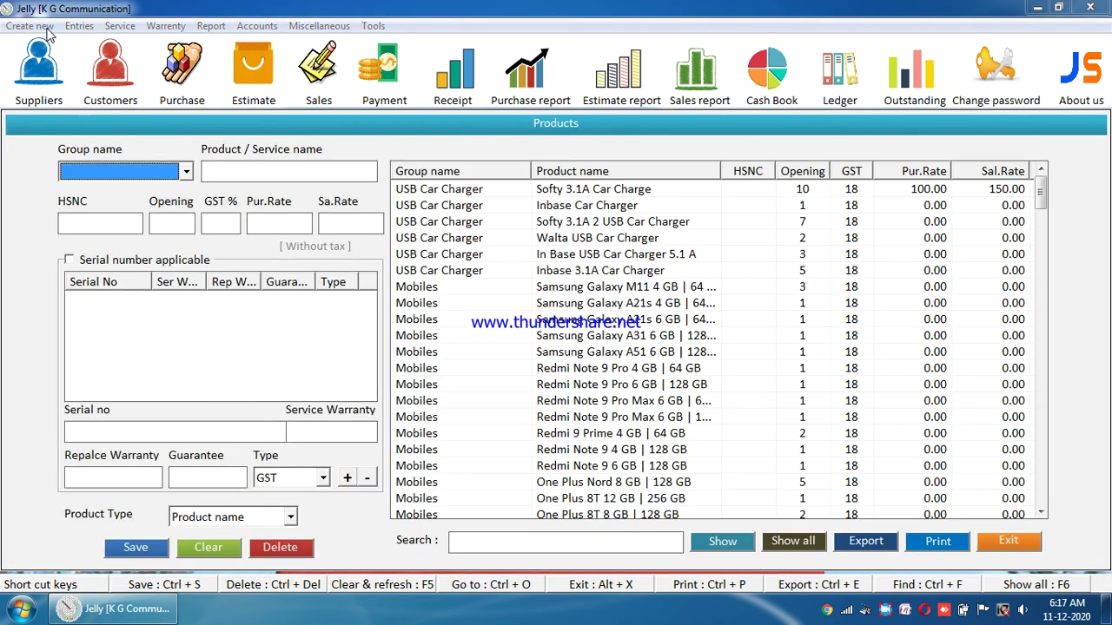
left_click(569, 539)
type("NOTE")
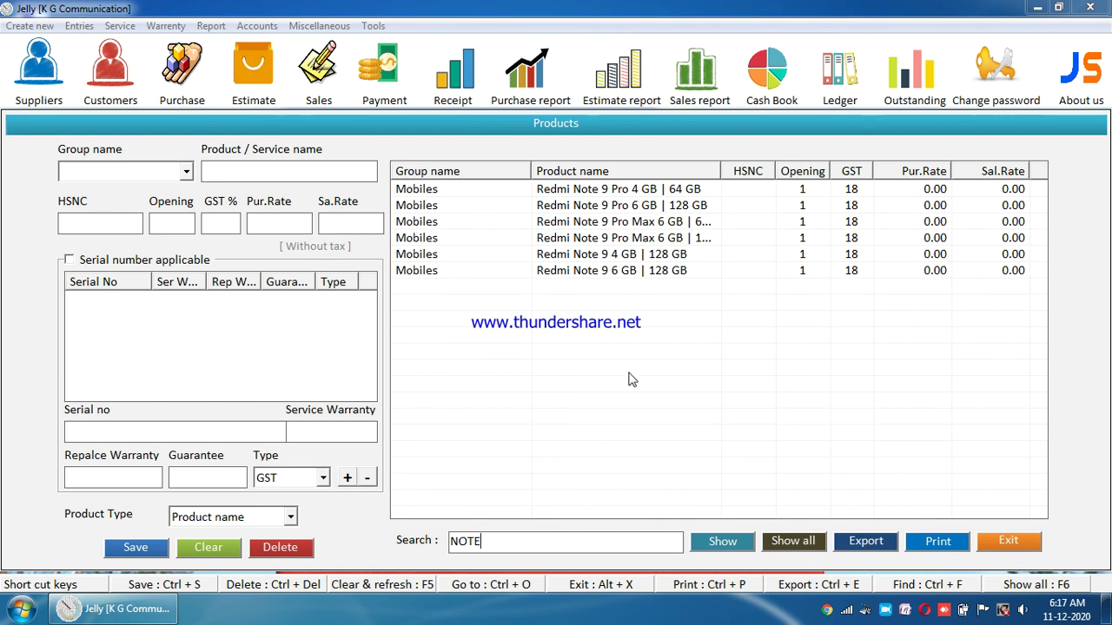
left_click(647, 275)
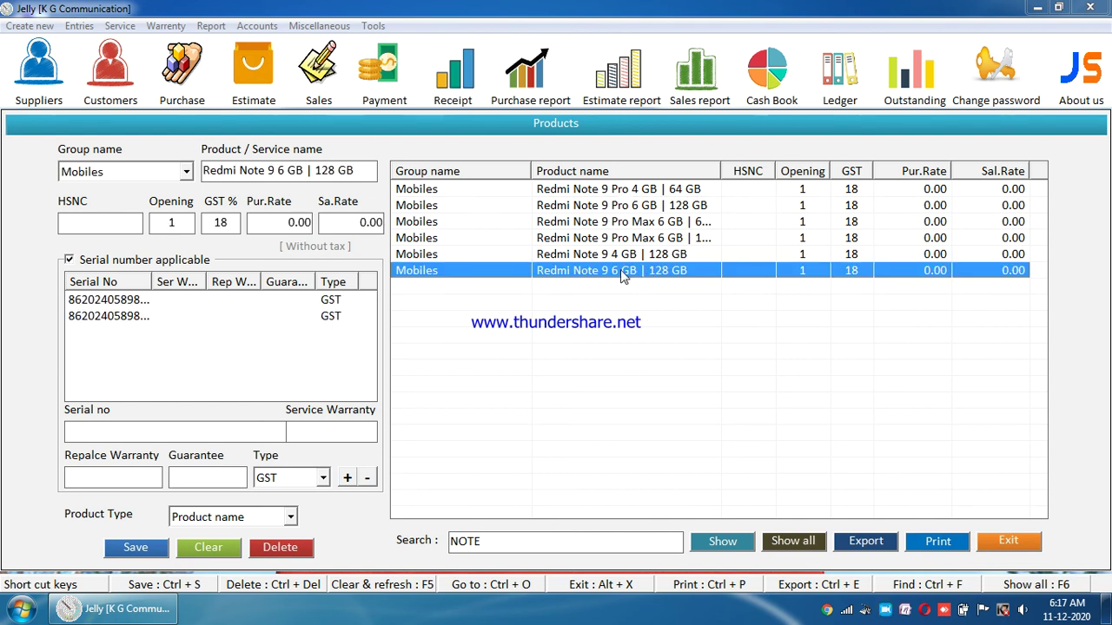
left_click_drag(252, 225, 323, 223)
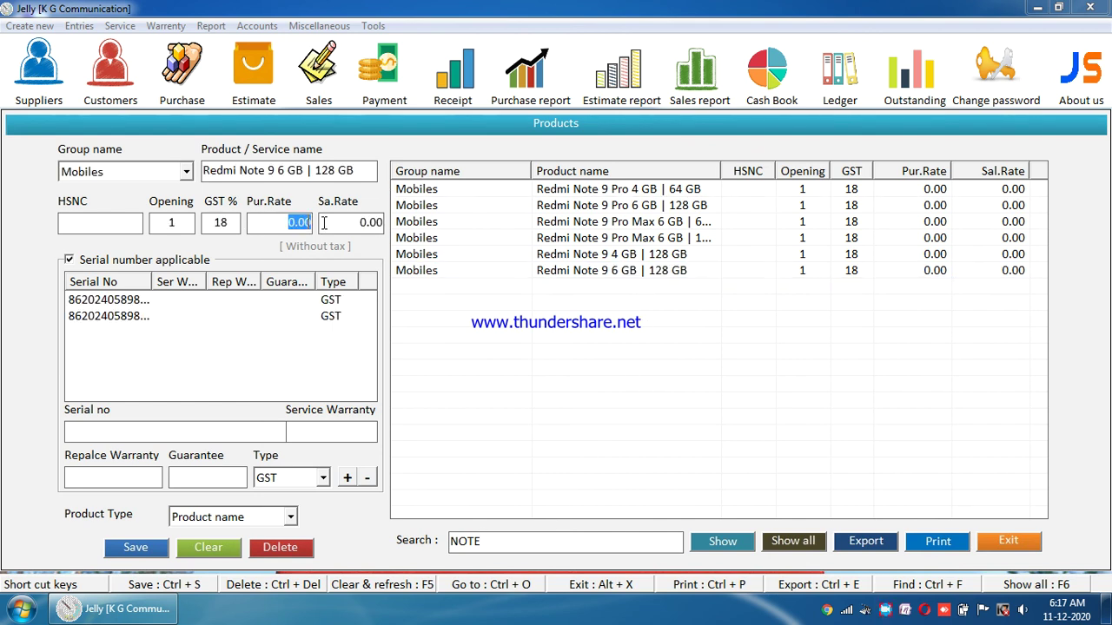
type("8000")
key("Tab")
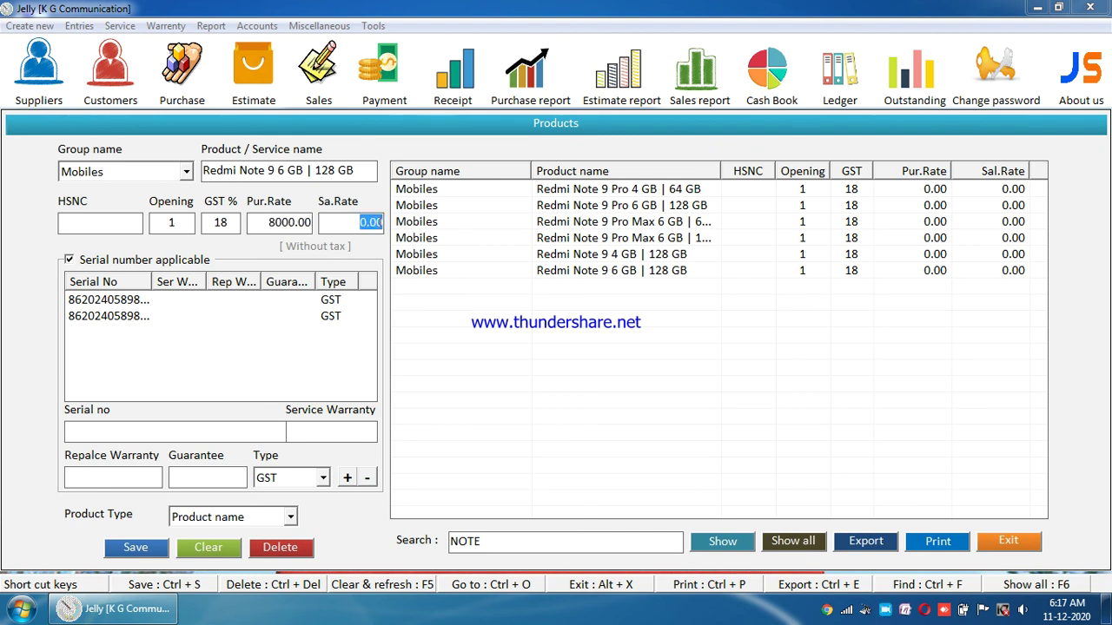
type("1000")
left_click(135, 548)
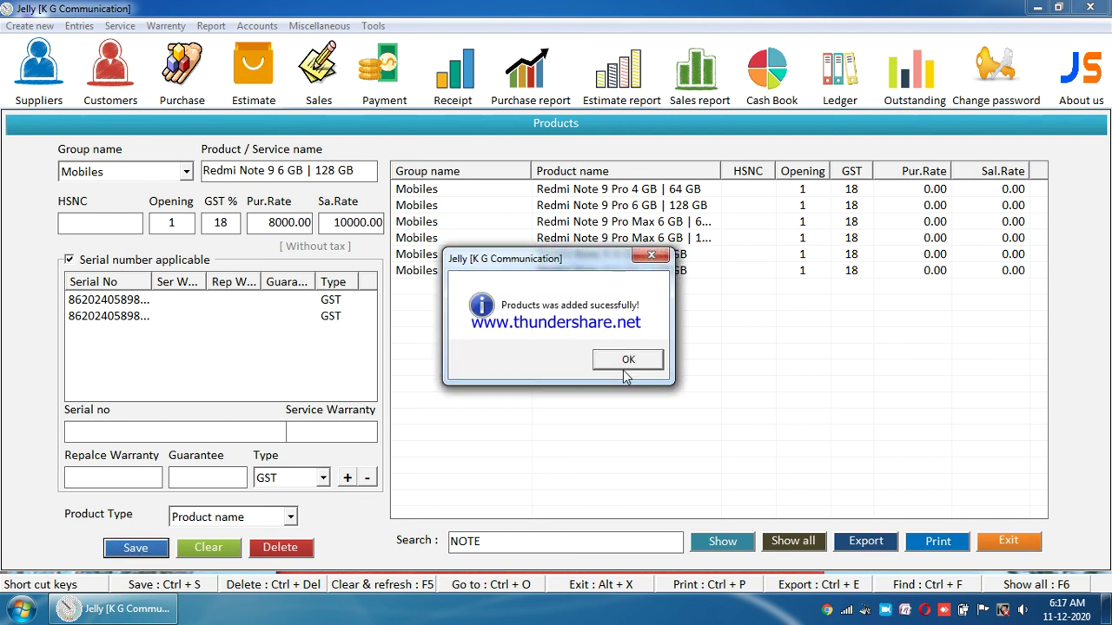
left_click(623, 368)
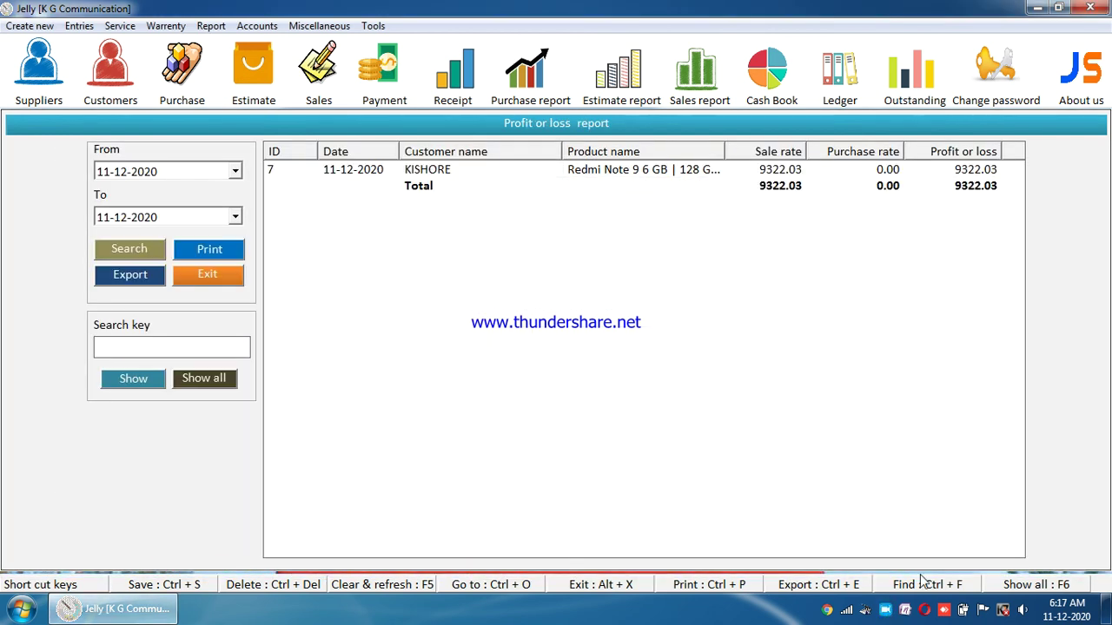
Step: Rerun the Profit or loss report for 11-12-2020, review the rates and profit, and close the report
left_click(131, 252)
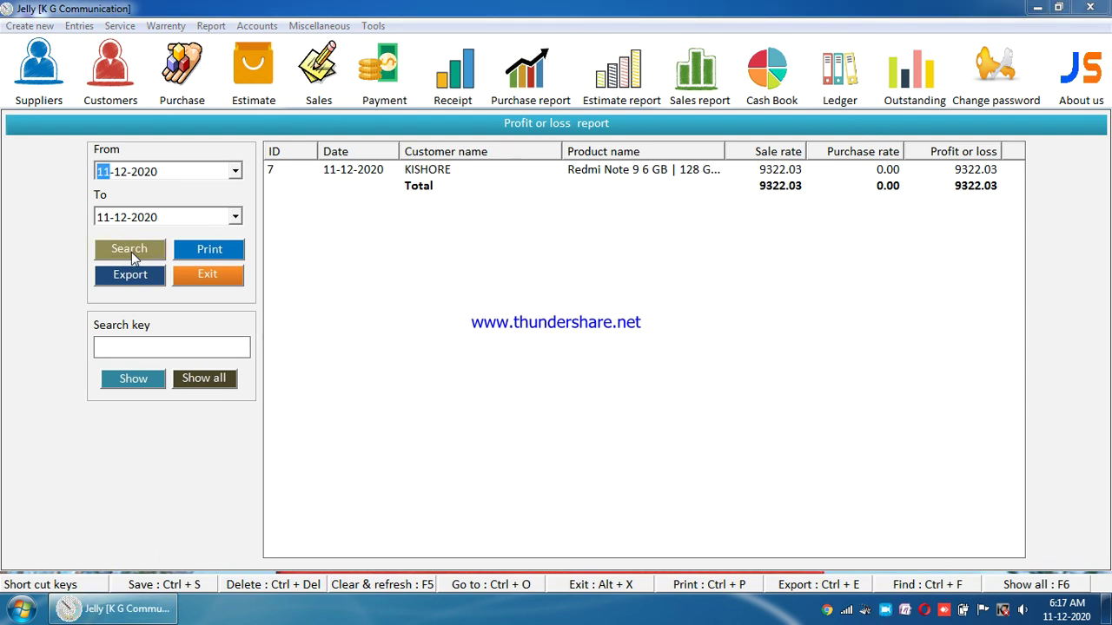
right_click(885, 608)
left_click(922, 557)
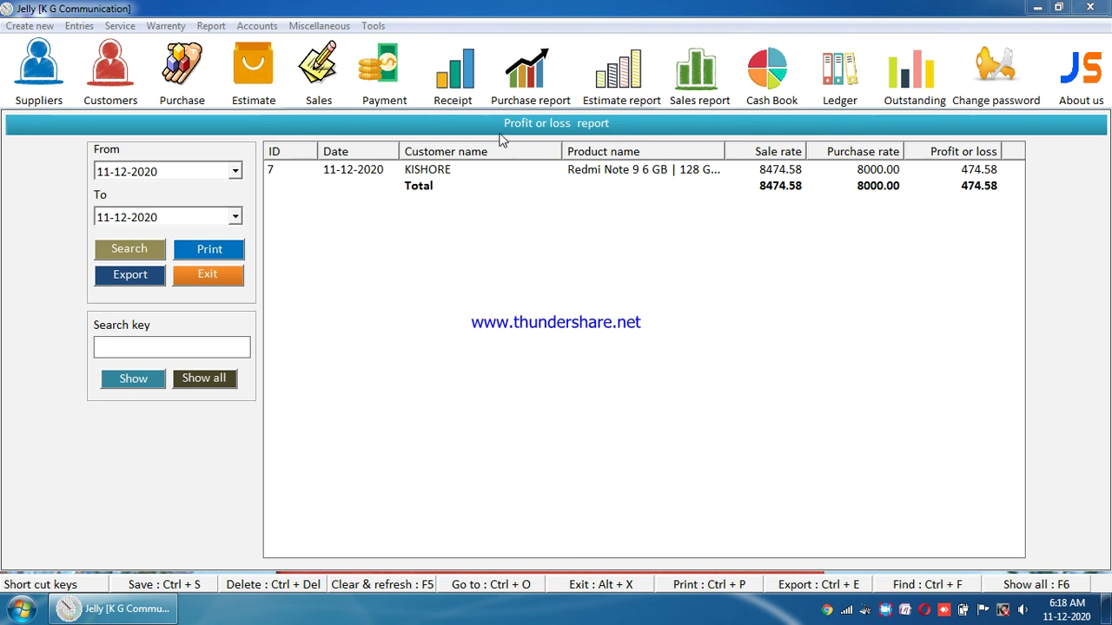
left_click(239, 284)
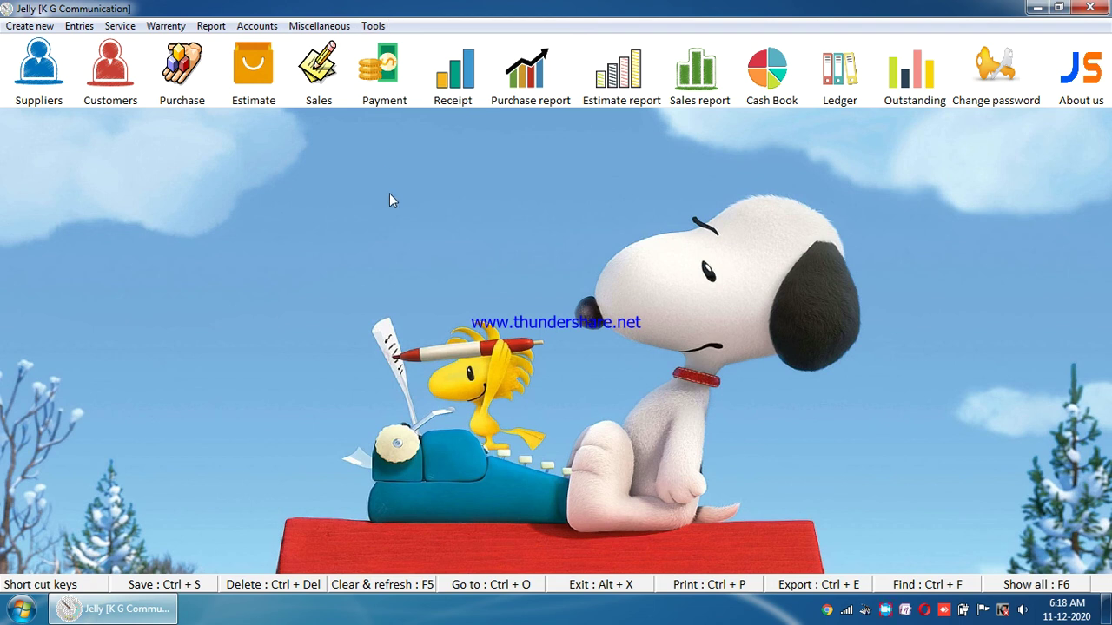
Step: Open the Warrenty sent form to view its supplier, product, serial and invoice fields, and close it
left_click(179, 26)
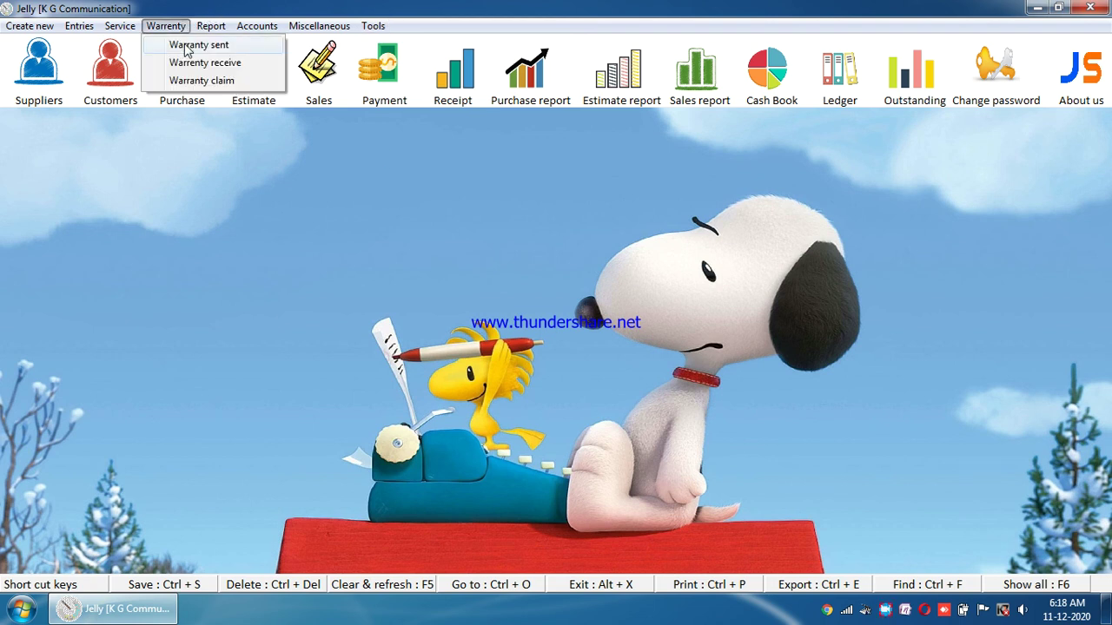
left_click(187, 48)
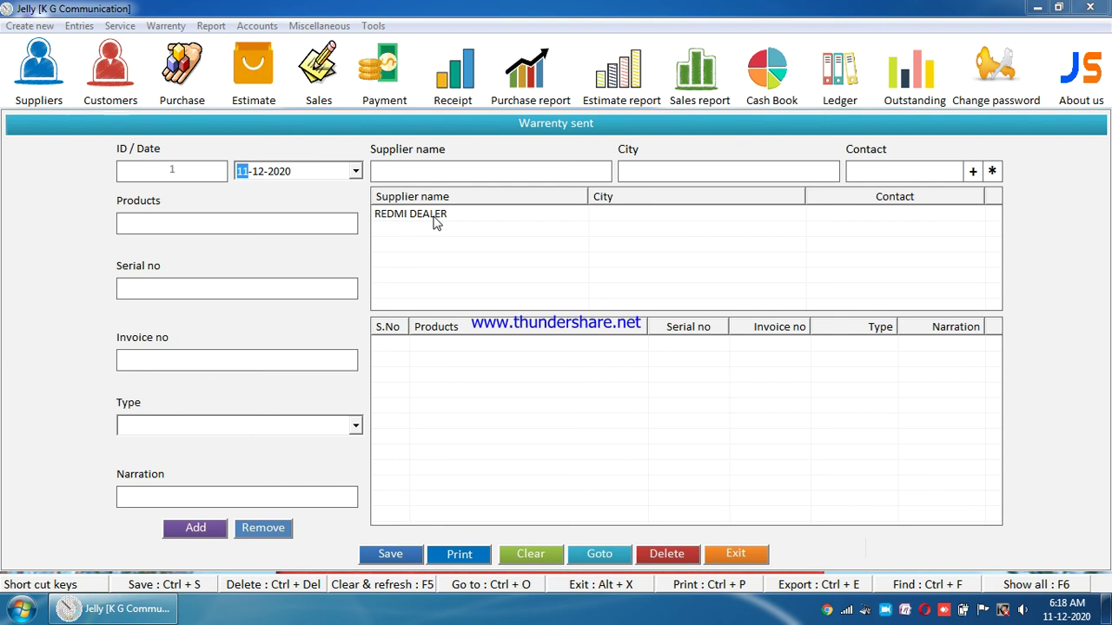
left_click(735, 556)
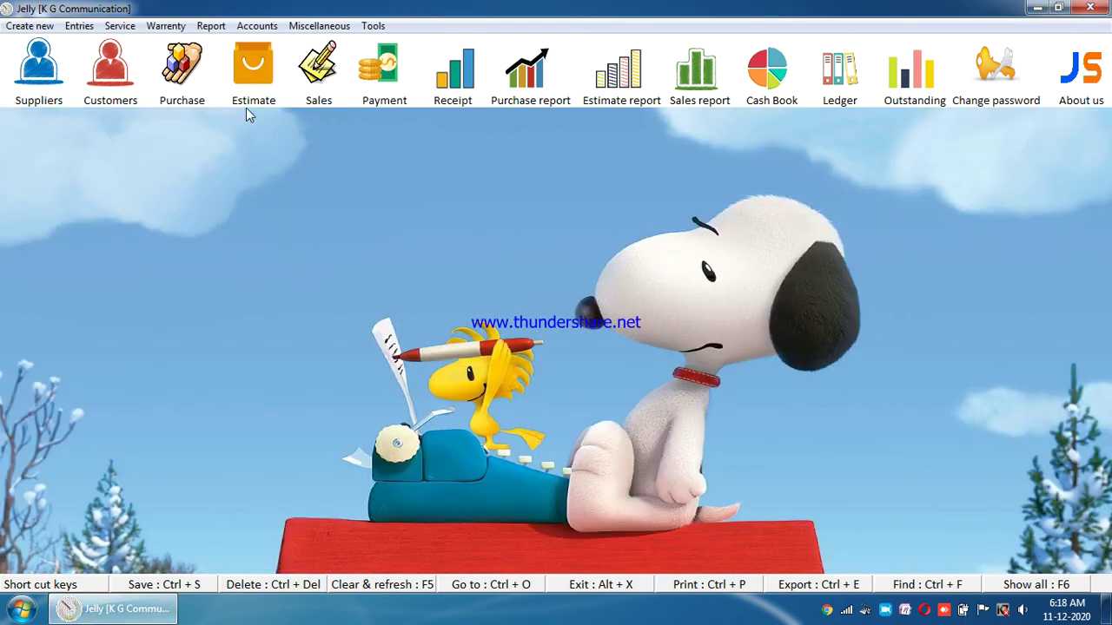
Step: Open the Warrenty receive form to view its entry fields and close it
left_click(166, 26)
left_click(201, 59)
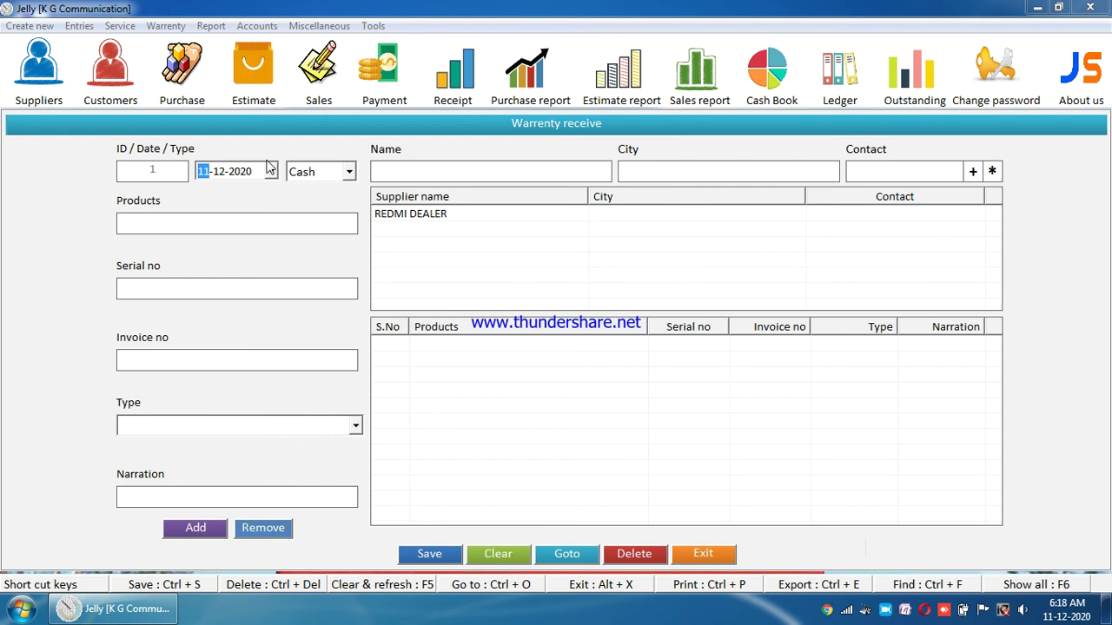
left_click(708, 554)
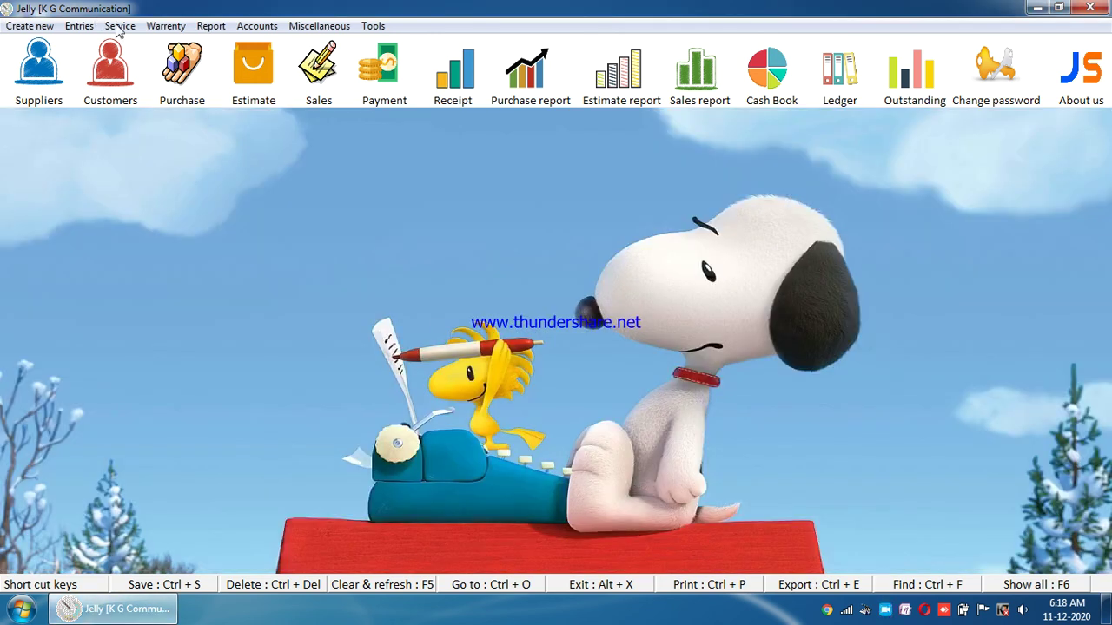
Step: Open the Warrenty claim form to view its old and new serial number fields, and close it
left_click(166, 25)
left_click(200, 80)
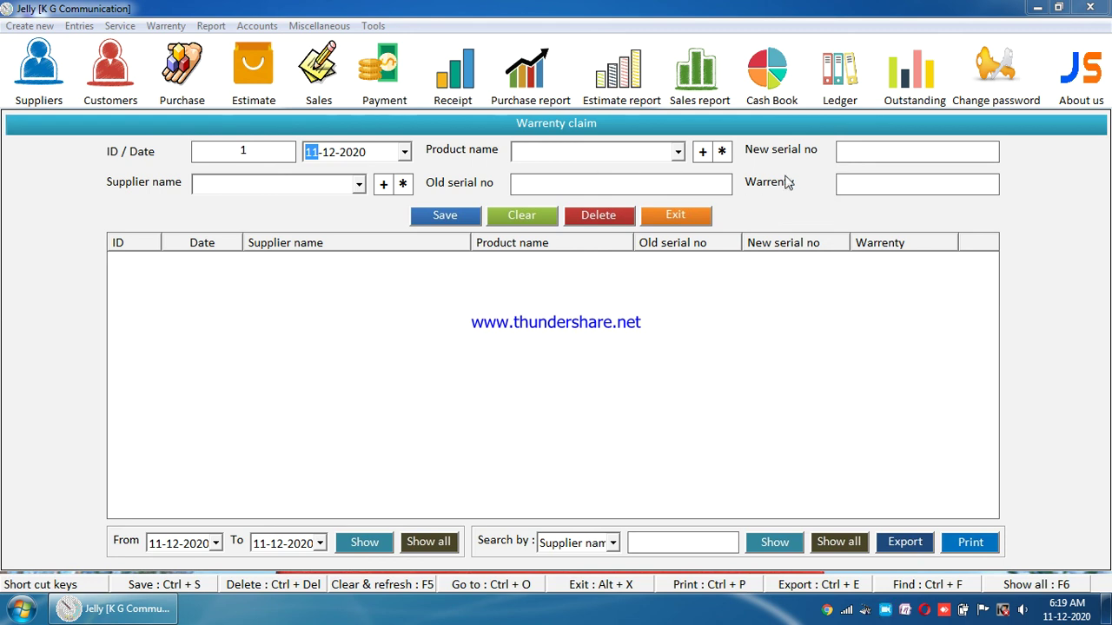
left_click(673, 215)
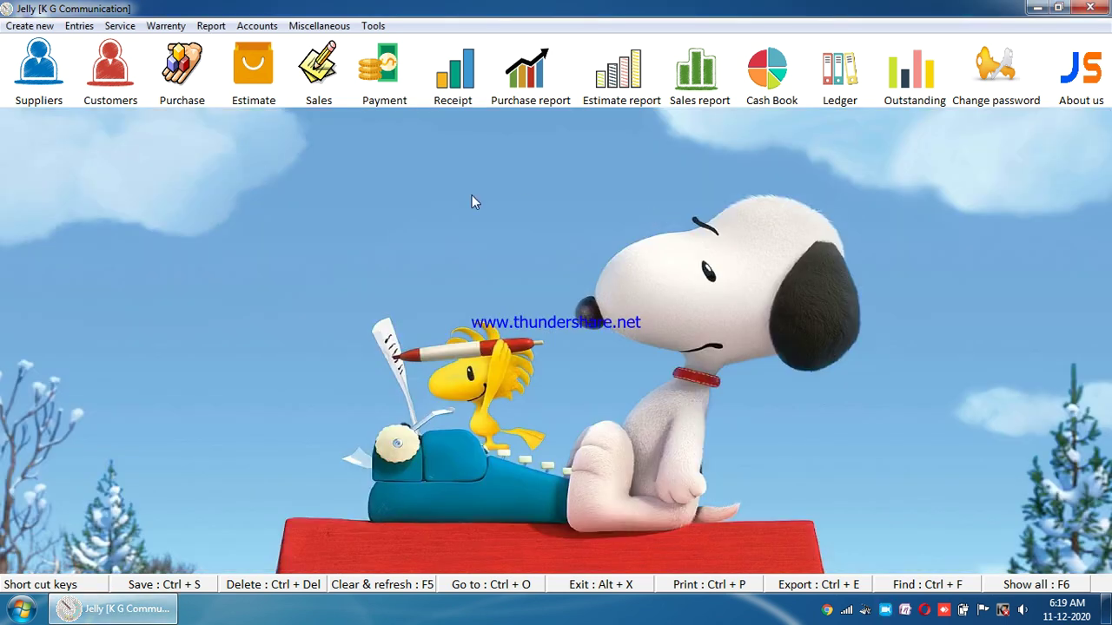